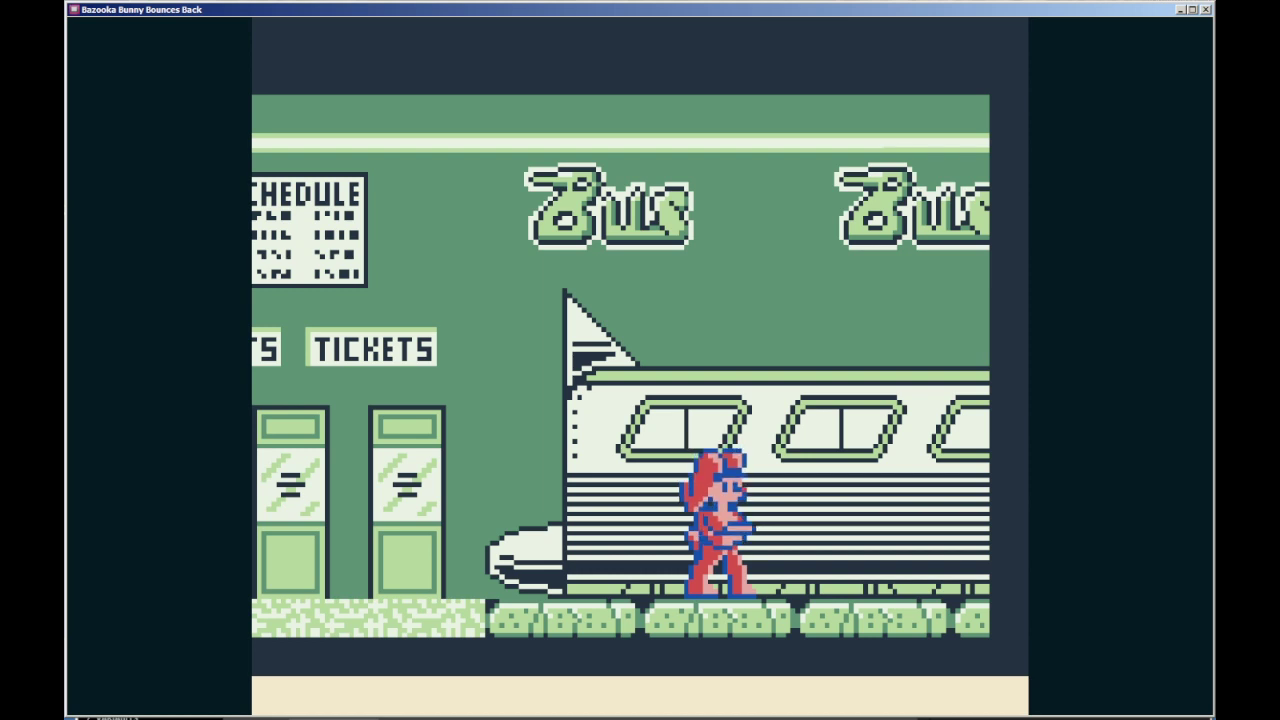
Run the bunny left out of the bus station and jump onto the red building's roof
key("Left")
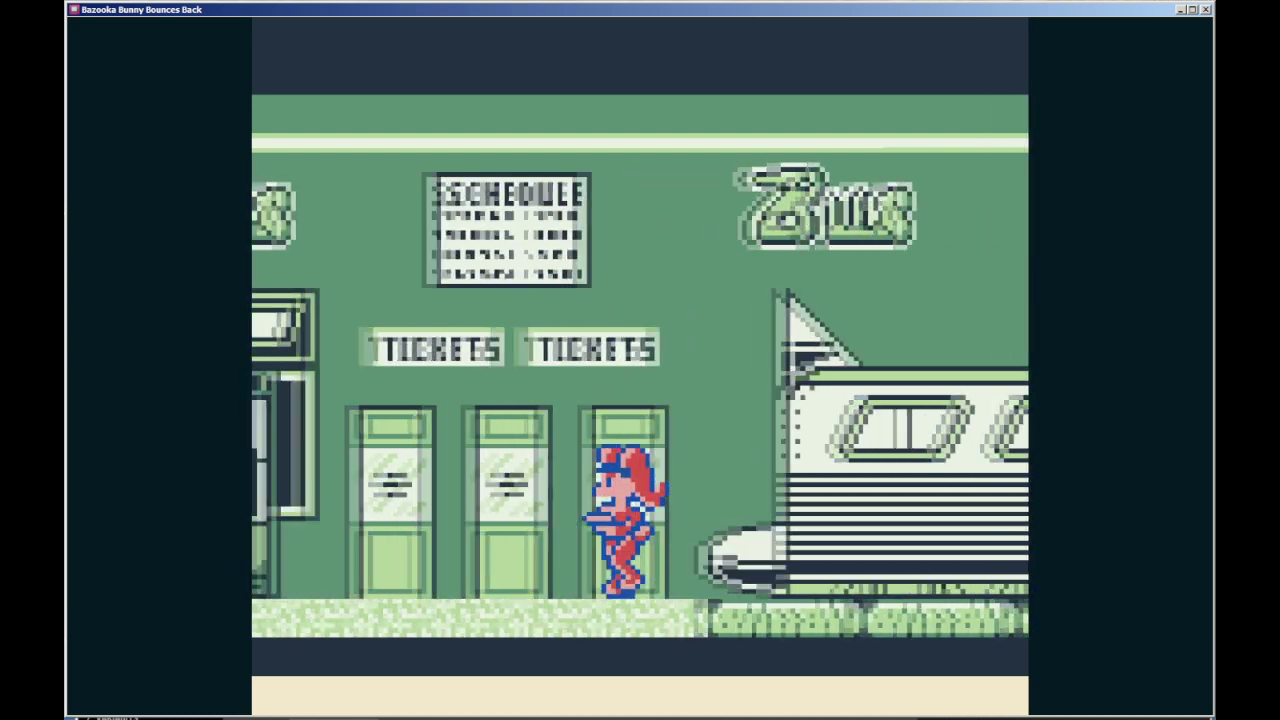
key("Left")
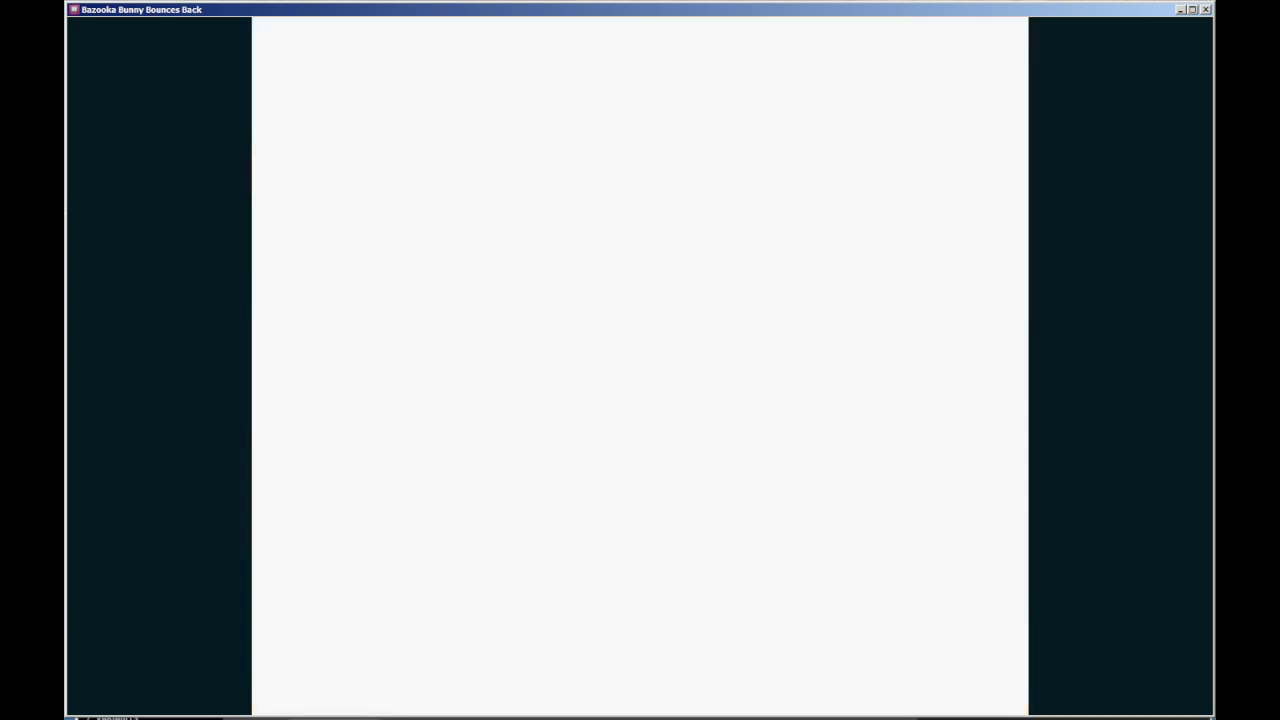
key("Right")
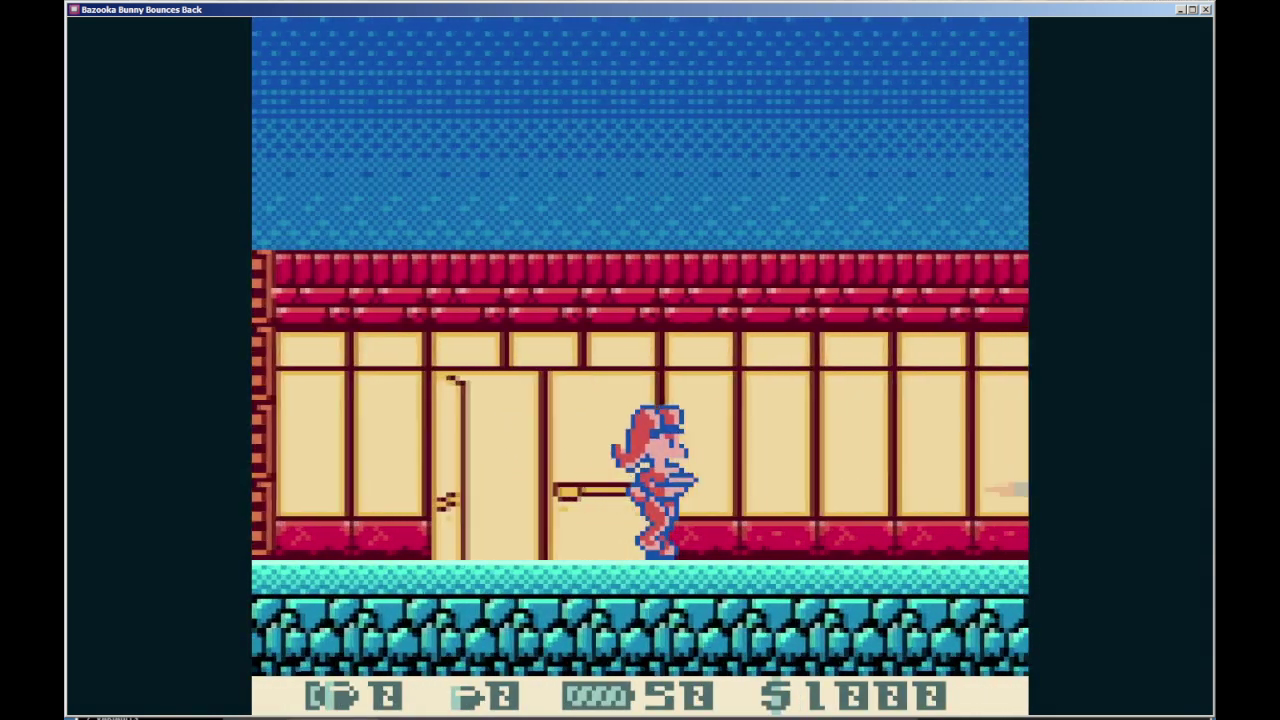
key("Left")
key("x")
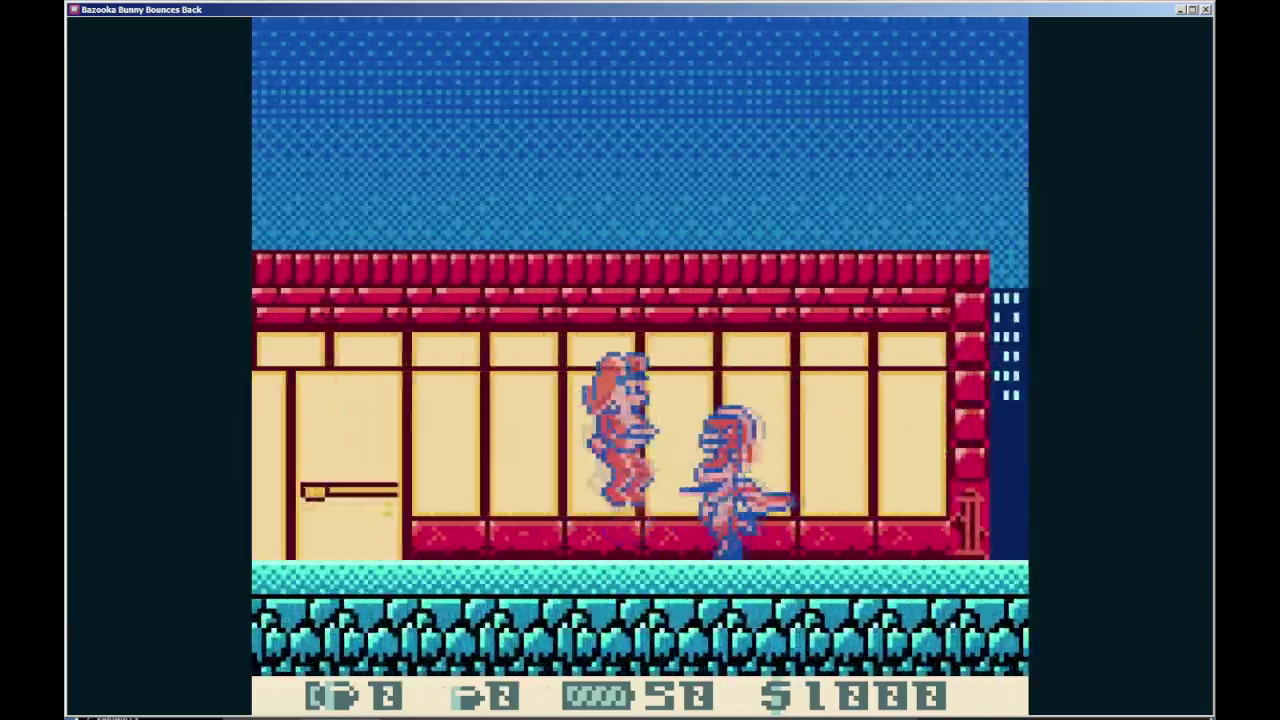
Cross the roof, run right along the street and enter the brick building's door
key("Right")
key("Right")
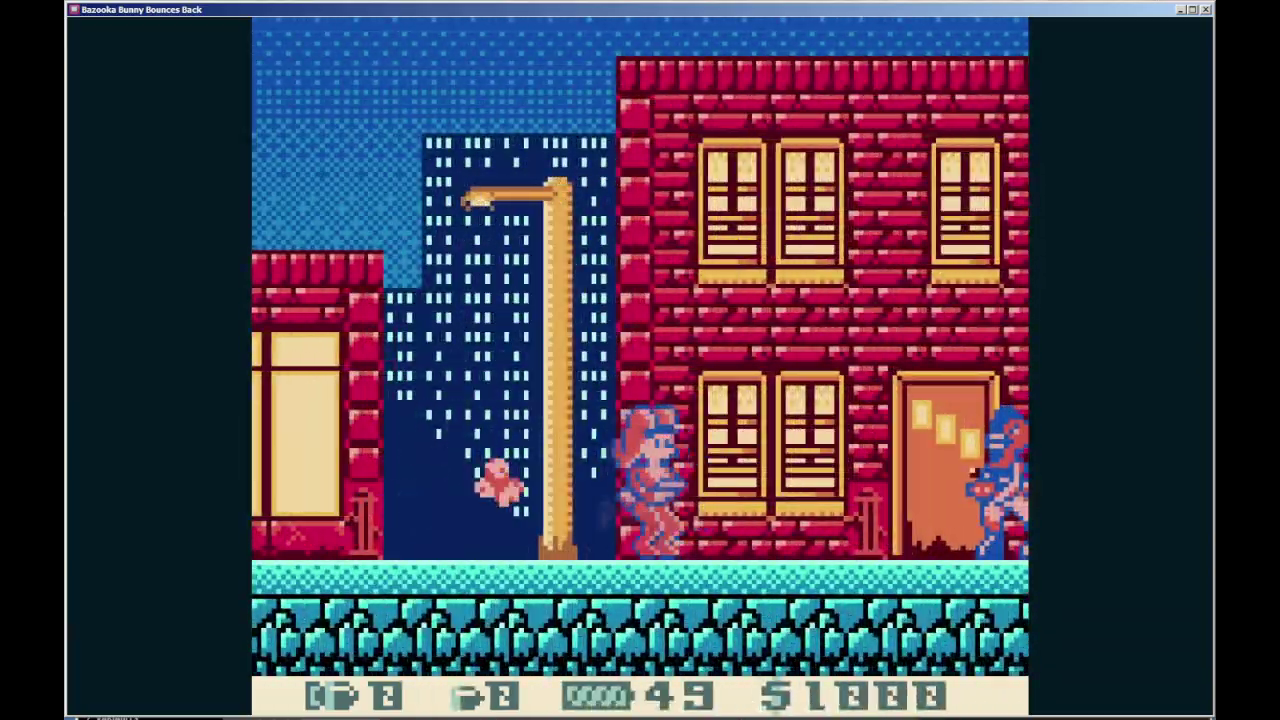
key("Right")
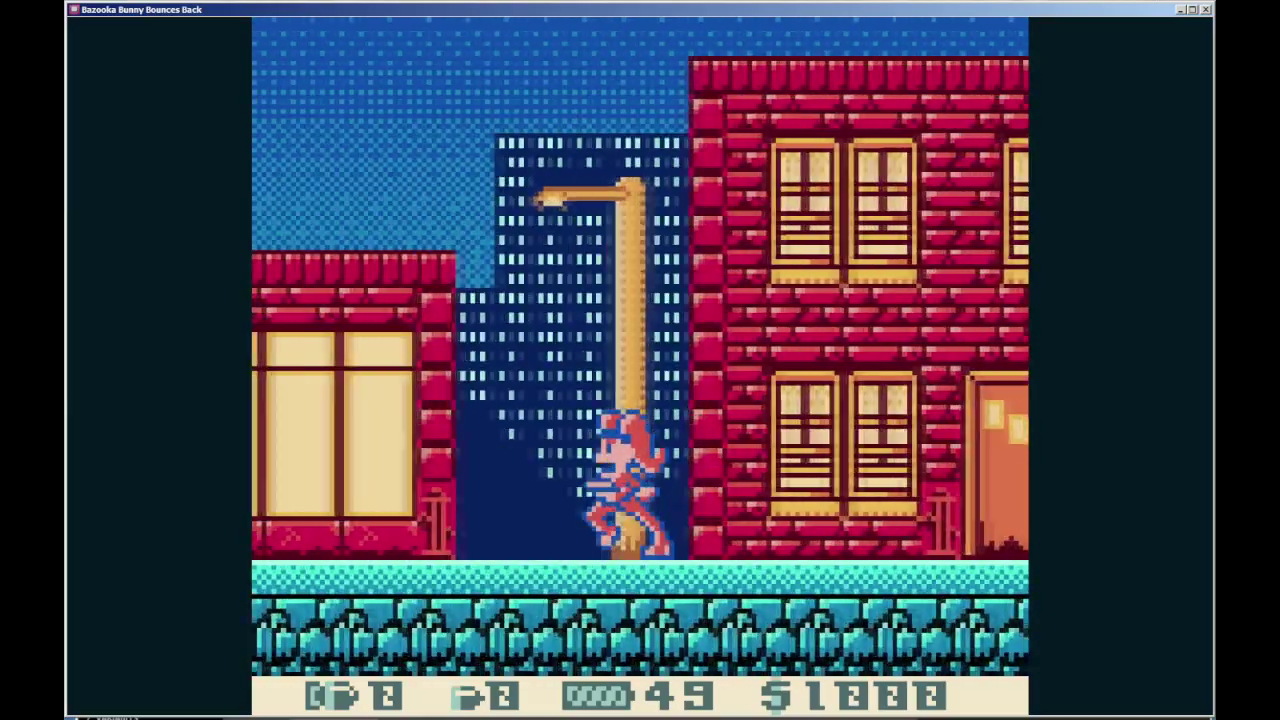
key("Left")
key("Right")
key("Right")
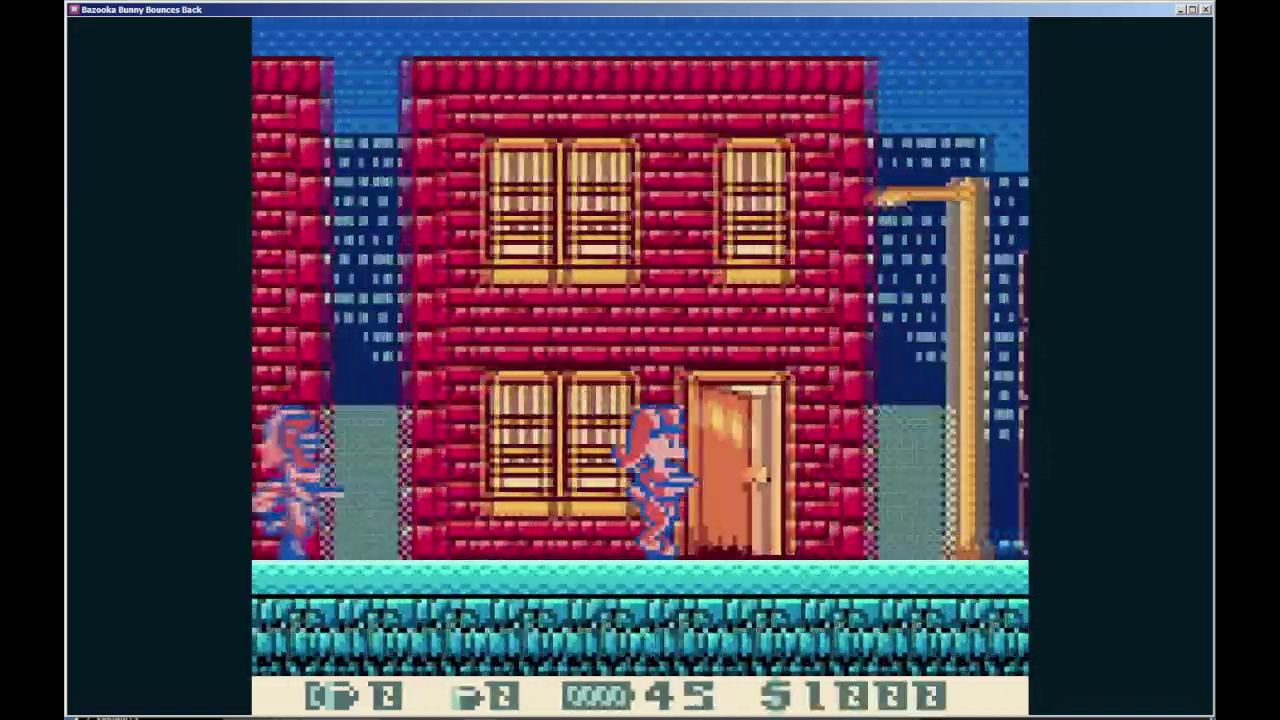
key("Up")
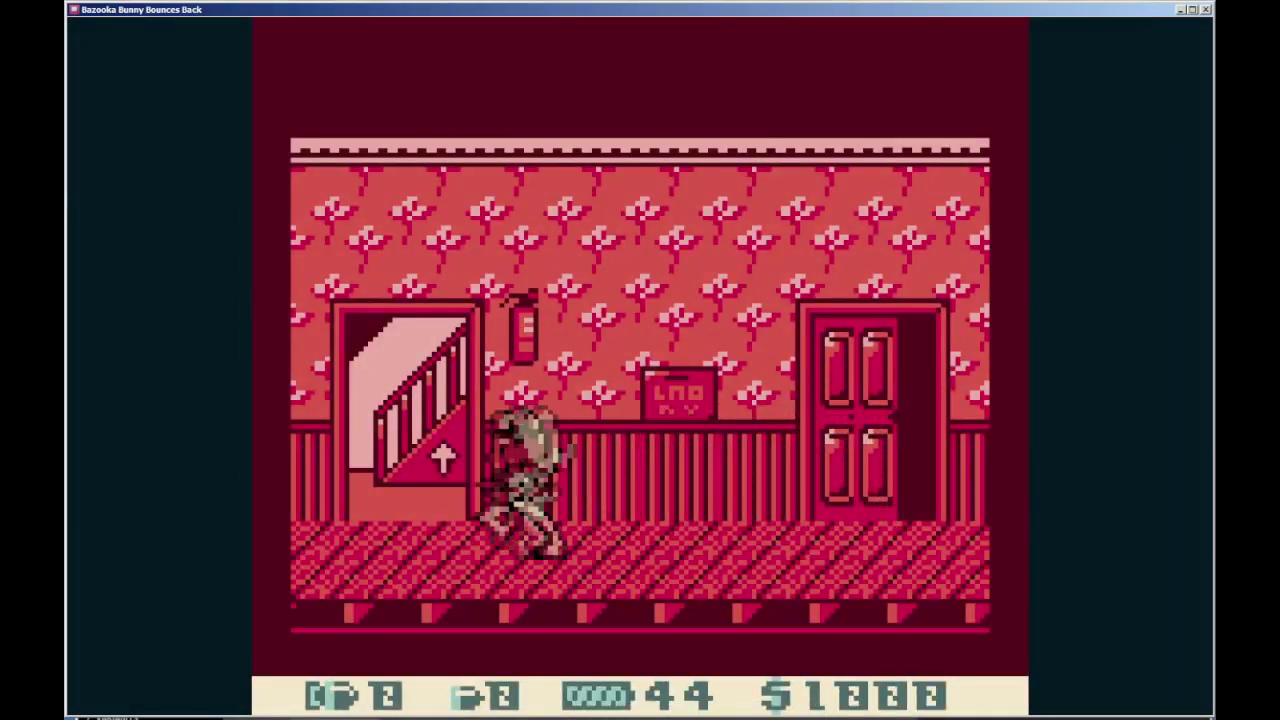
Walk the bunny through the hallway and side room, shoot the floor object and take the stairs
key("Left")
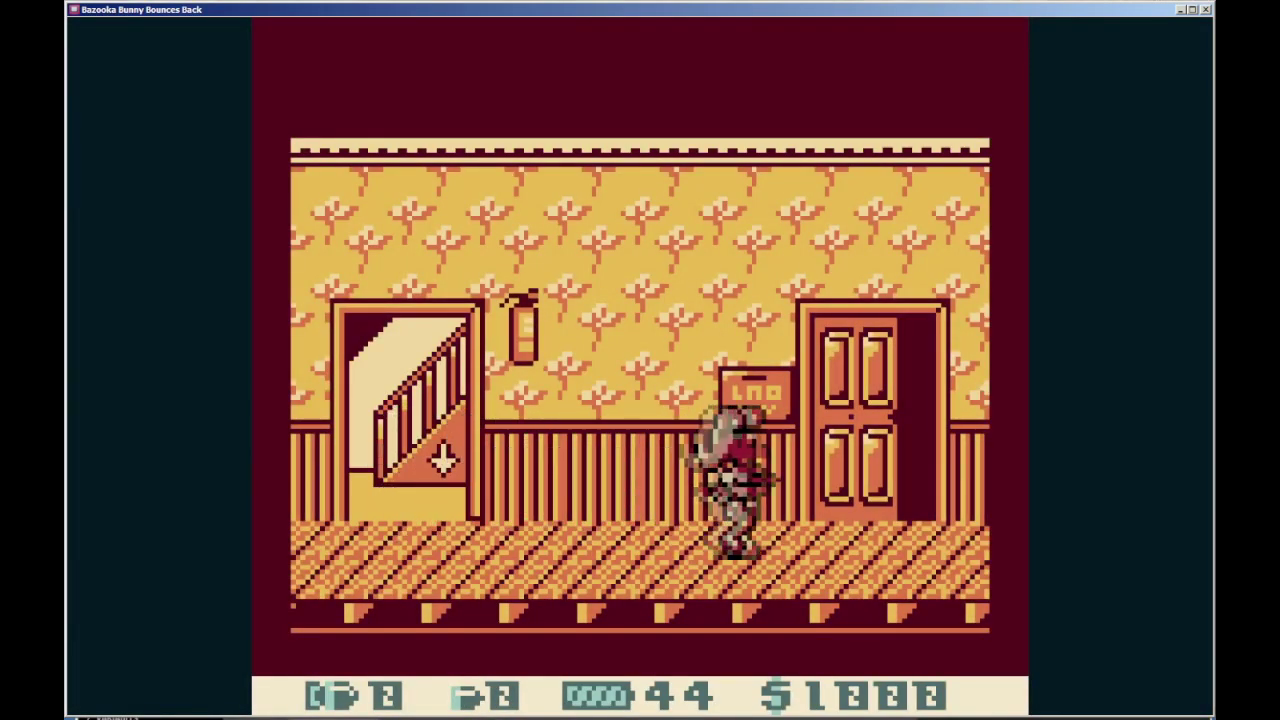
key("Up")
key("Left")
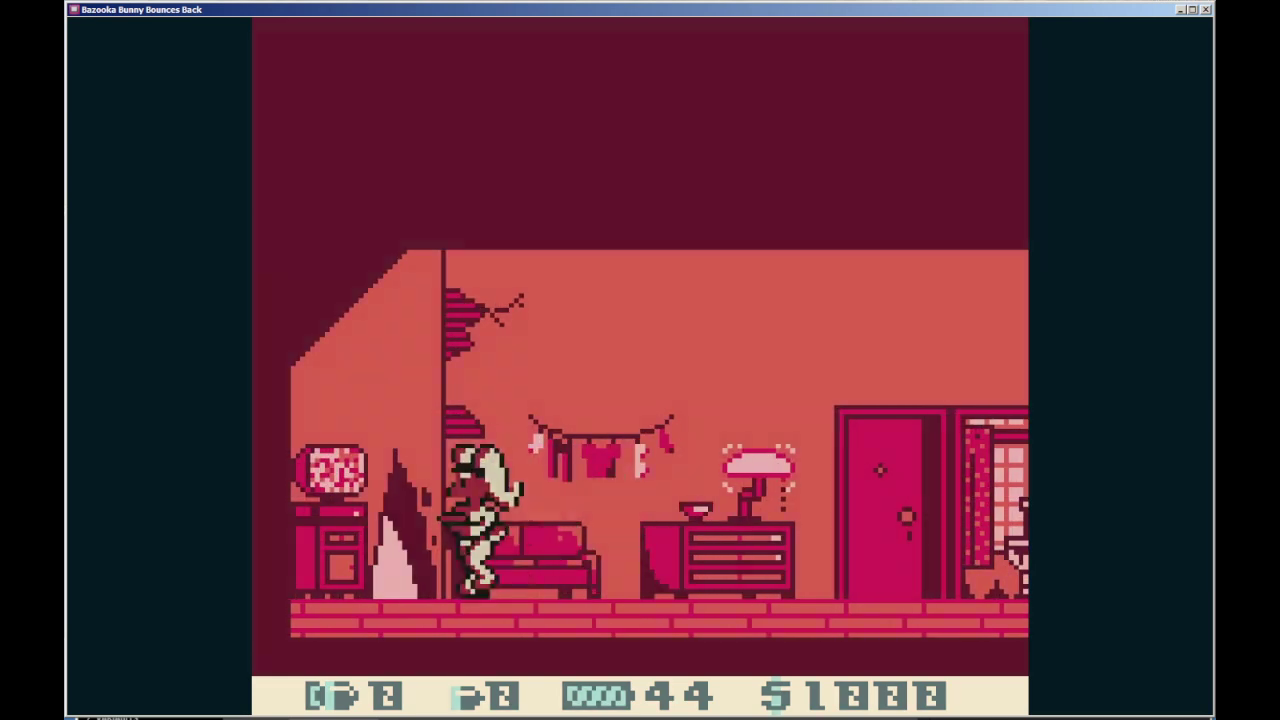
key("Up")
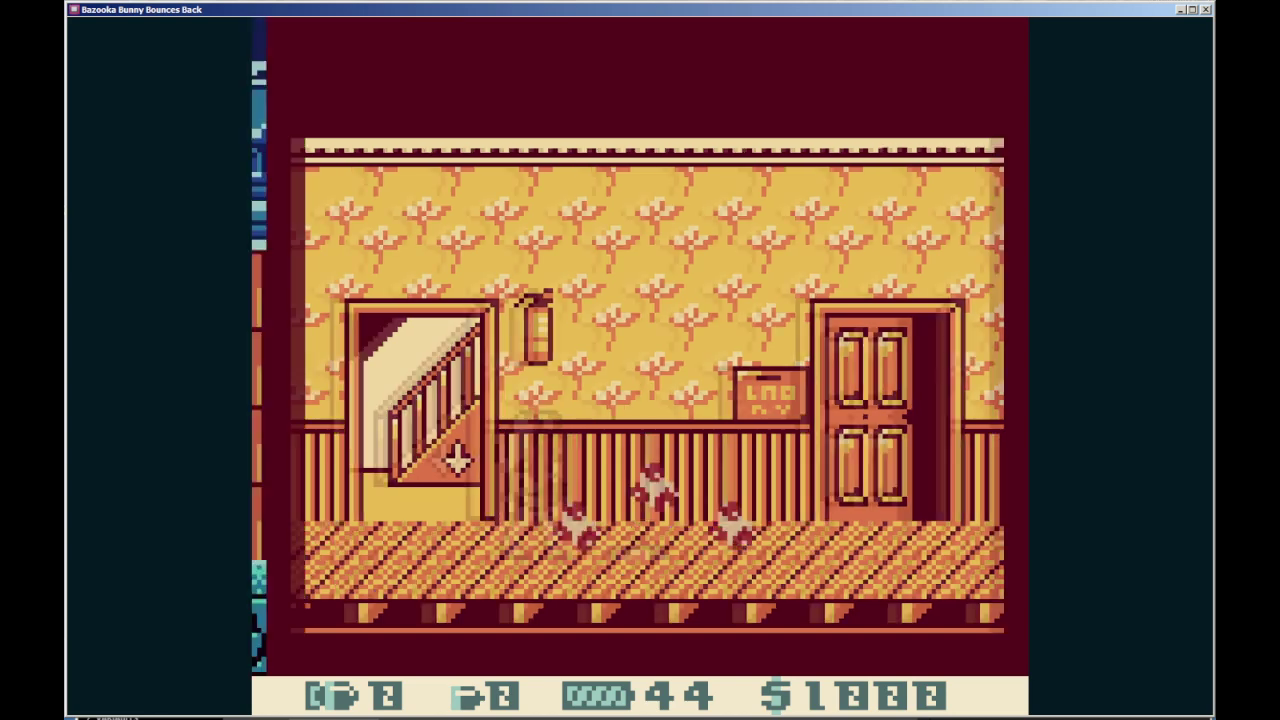
key("Left")
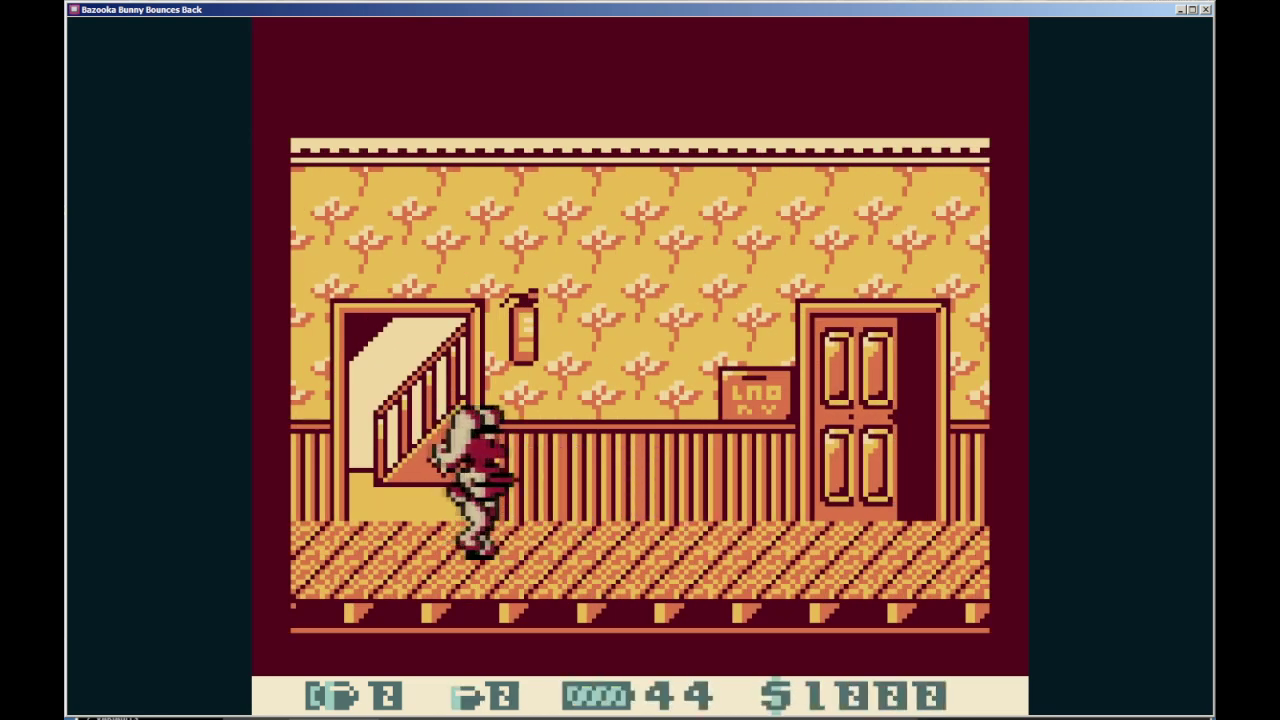
key("Up")
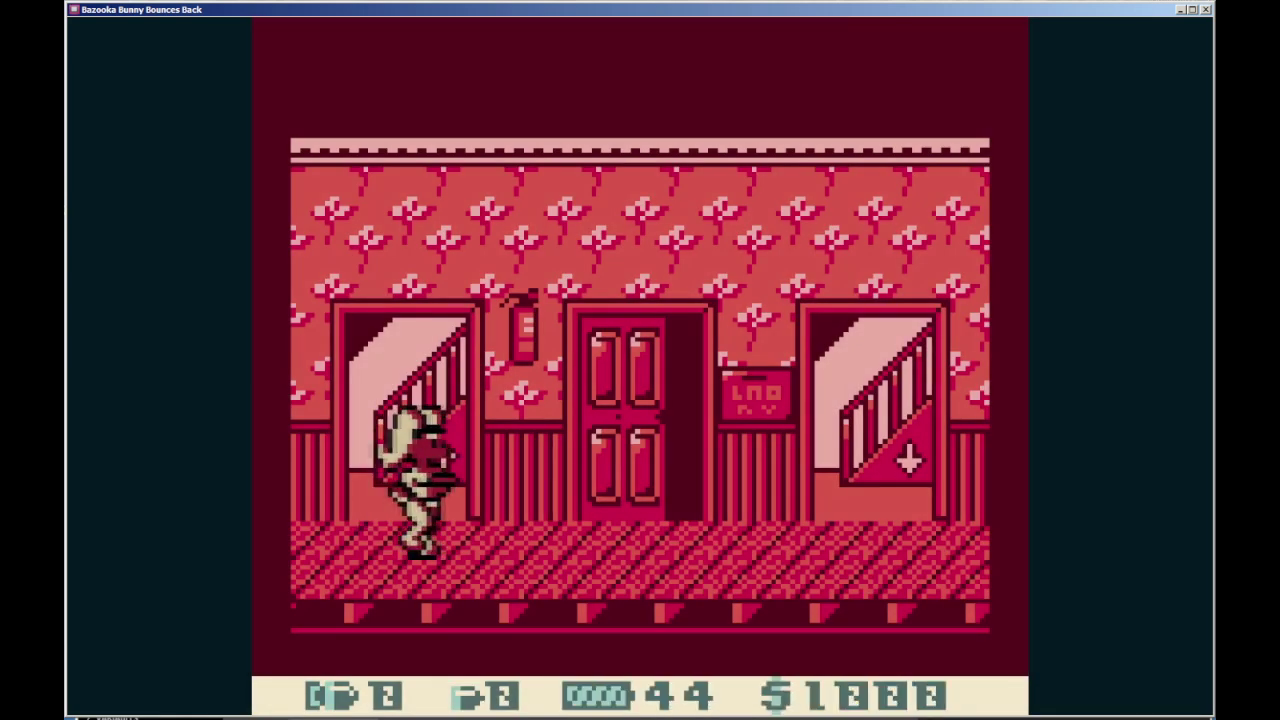
key("Right")
key("Up")
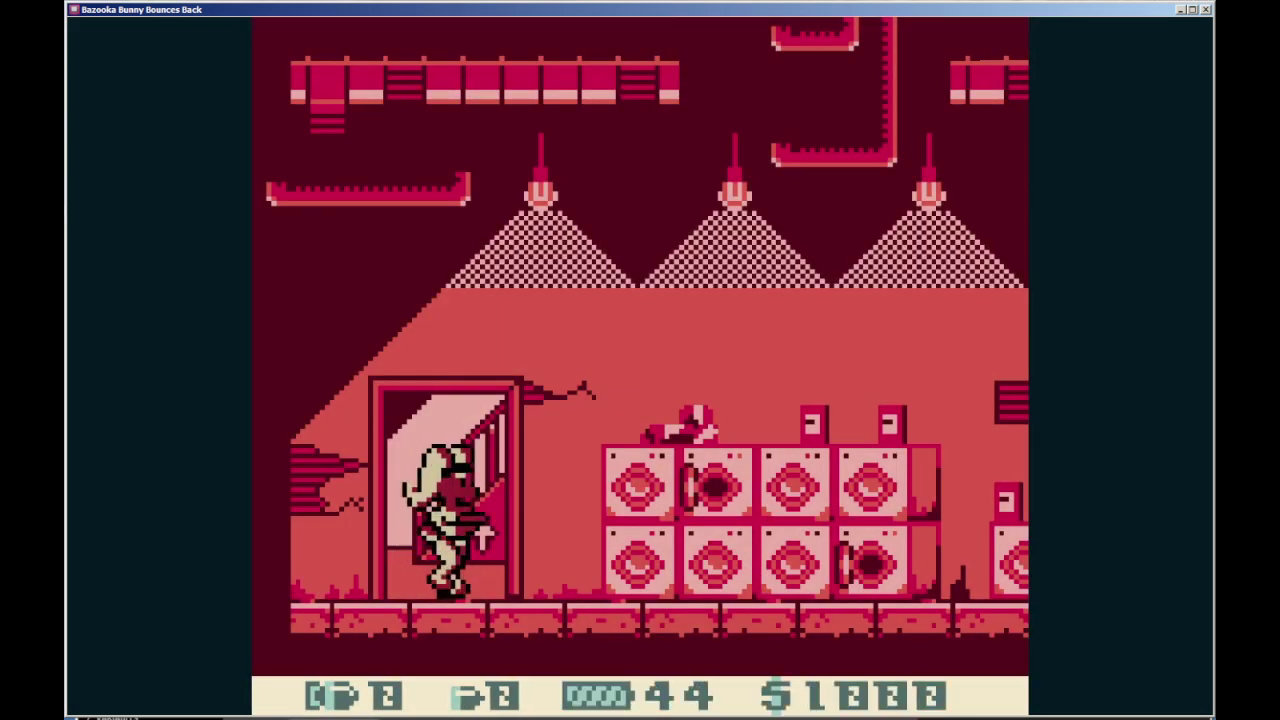
Jump right along the speaker boxes, past the crocodile and over its shots
key("Right")
key("x")
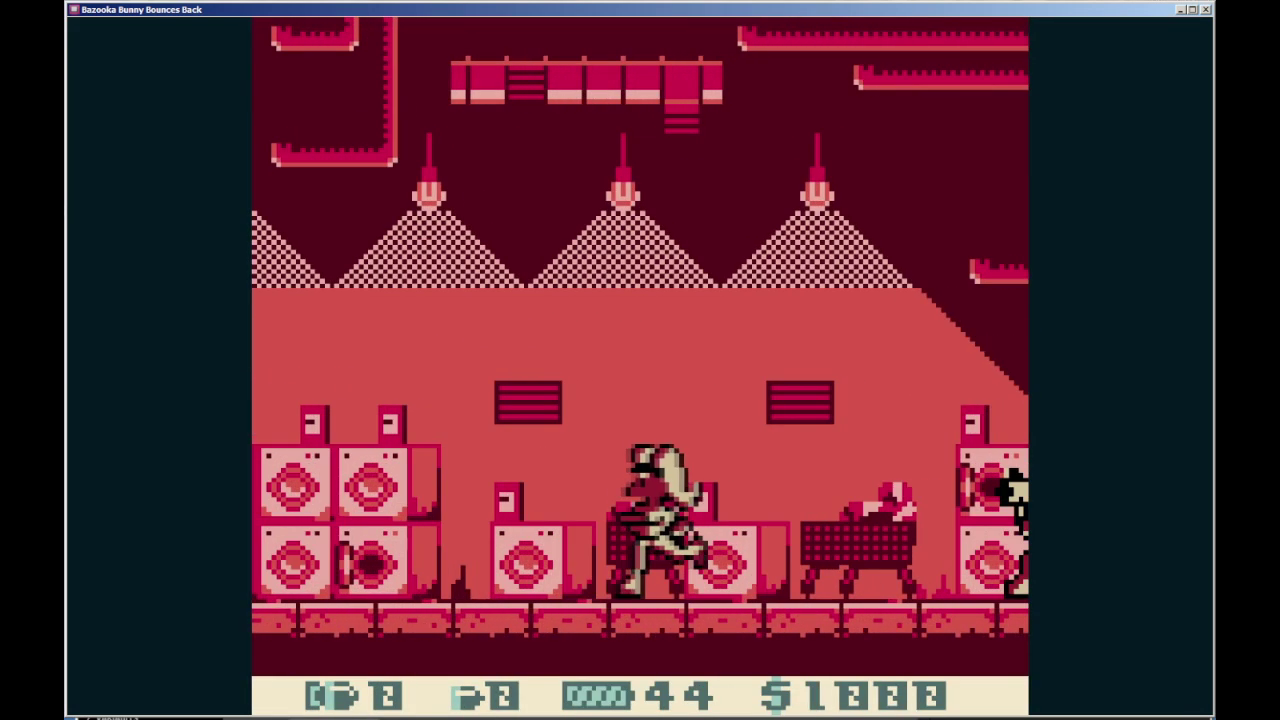
key("x")
key("Right")
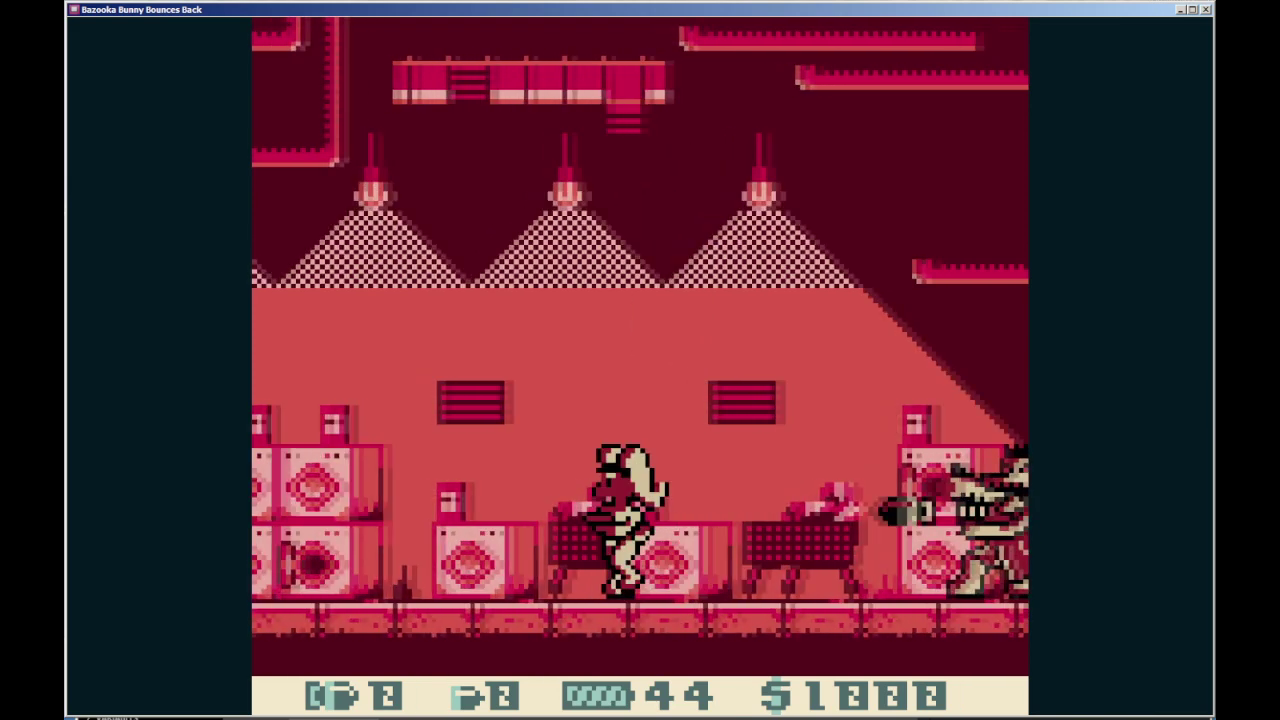
key("x")
key("x")
key("Right")
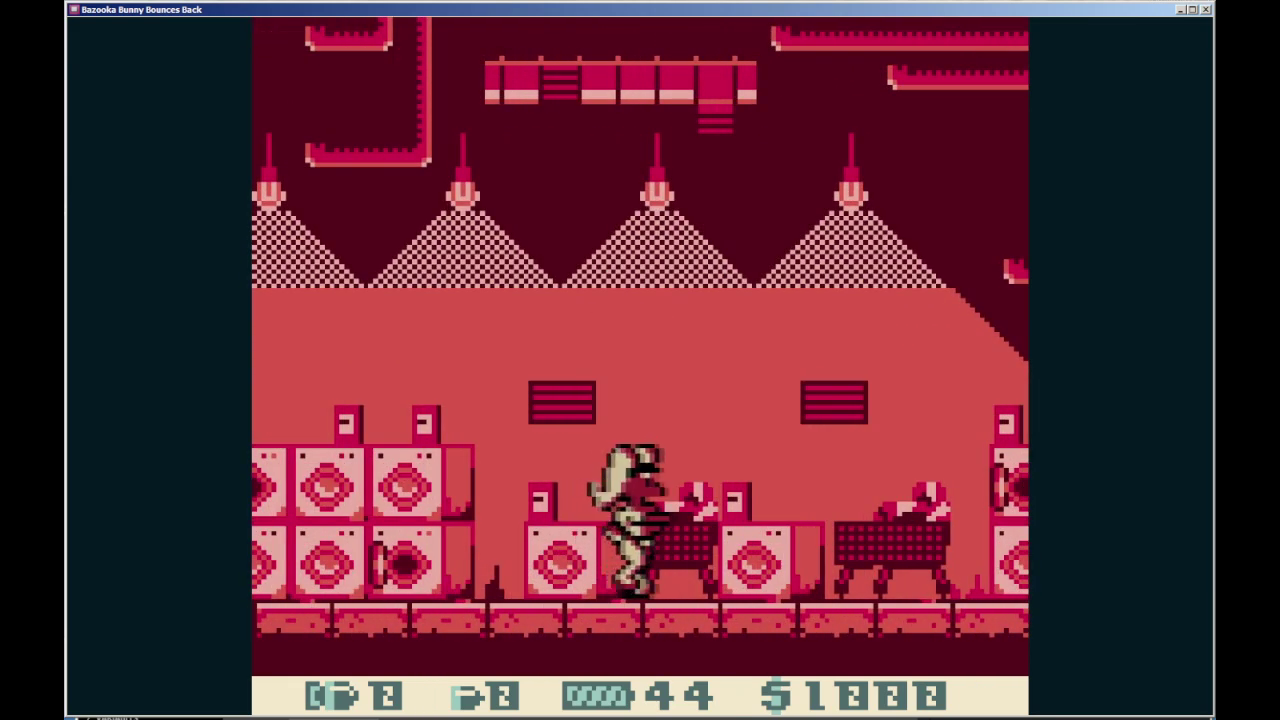
key("Right")
key("x")
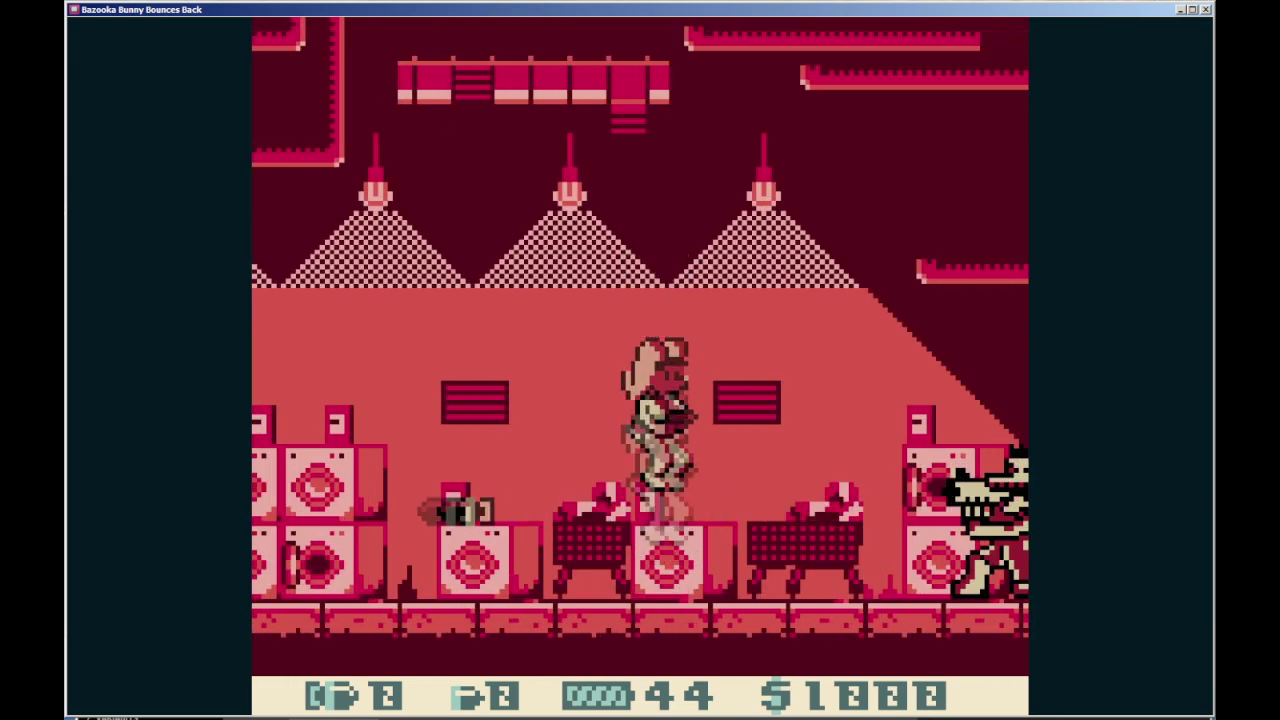
key("Right")
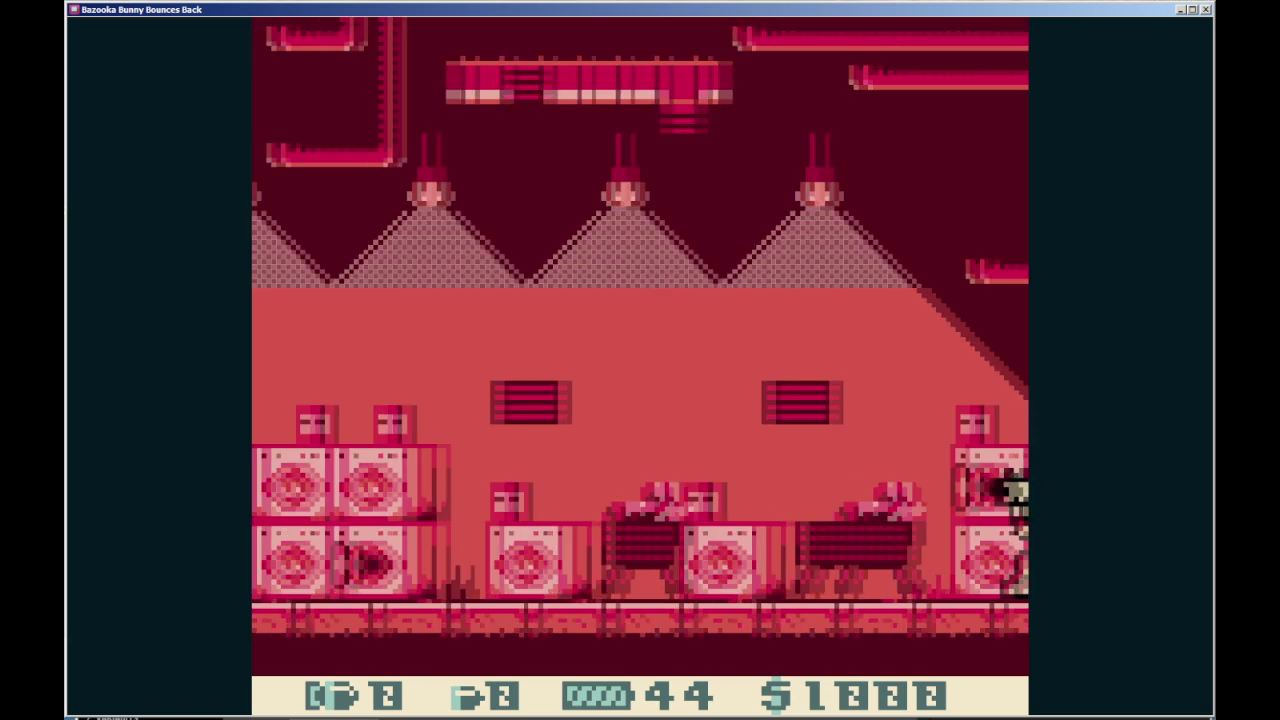
key("x")
Land beside the crocodile, blow it up with a rocket and continue right
key("Right")
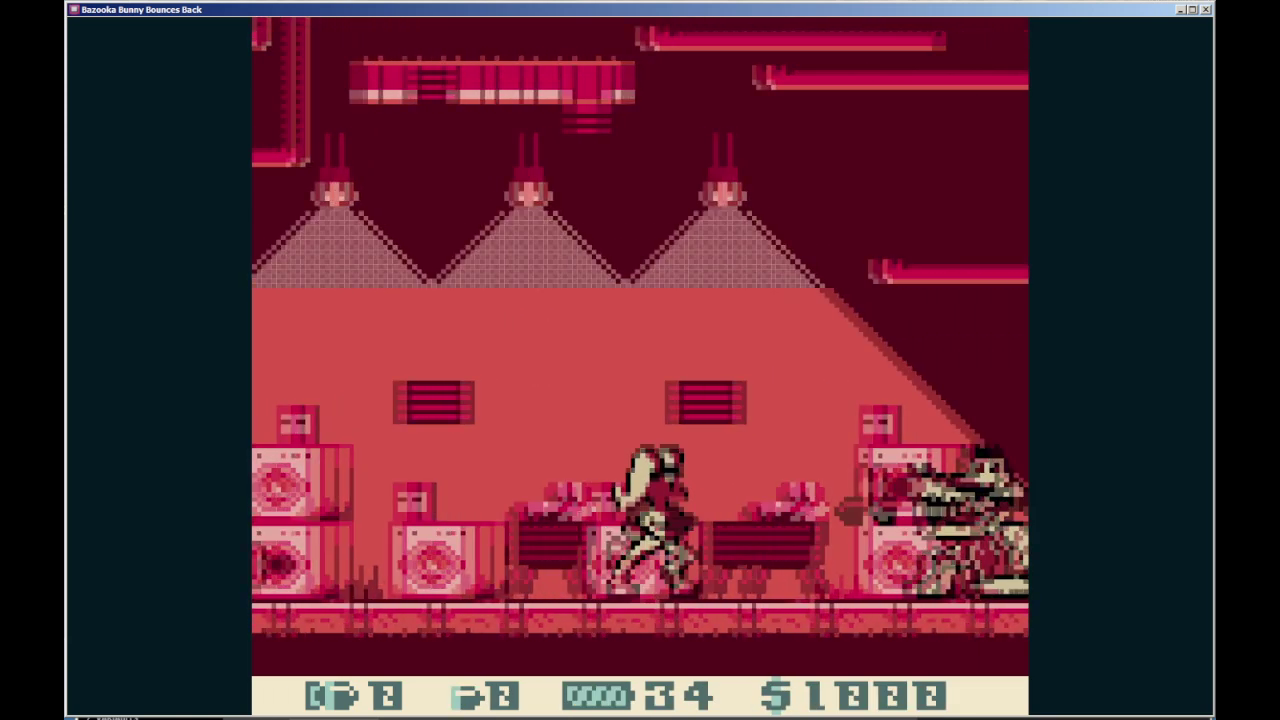
key("x")
key("Right")
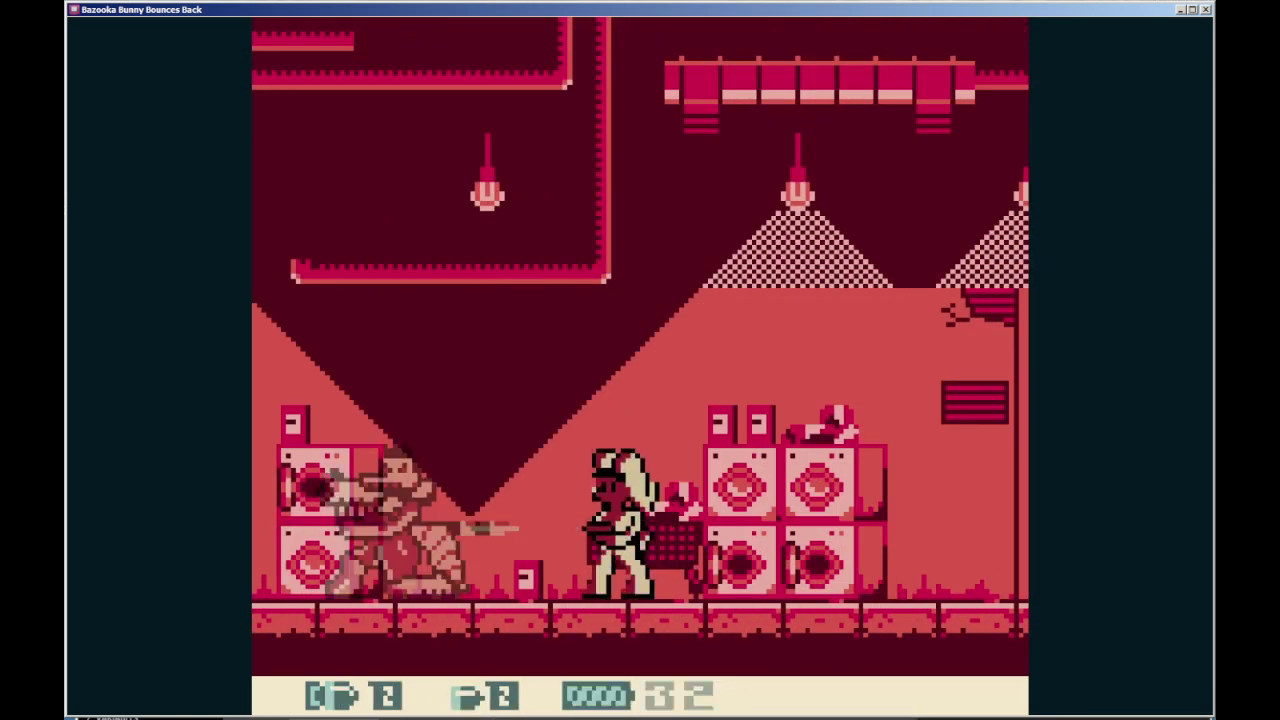
key("z")
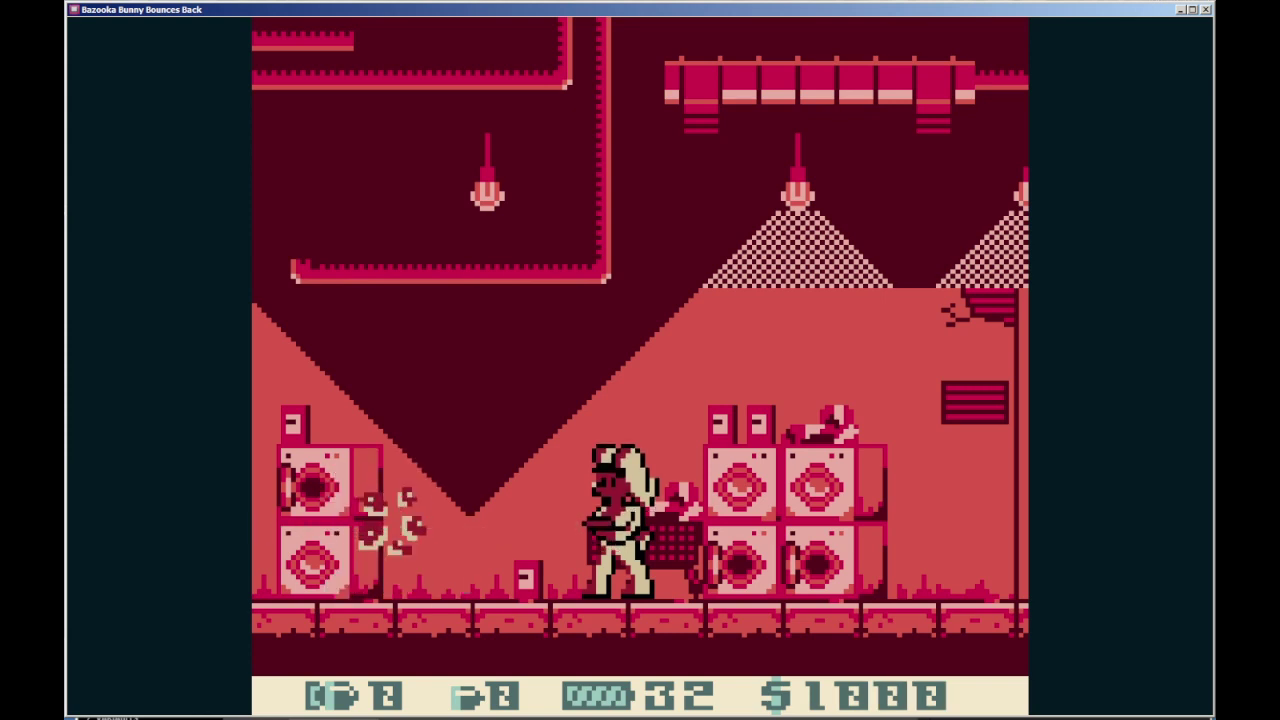
key("Right")
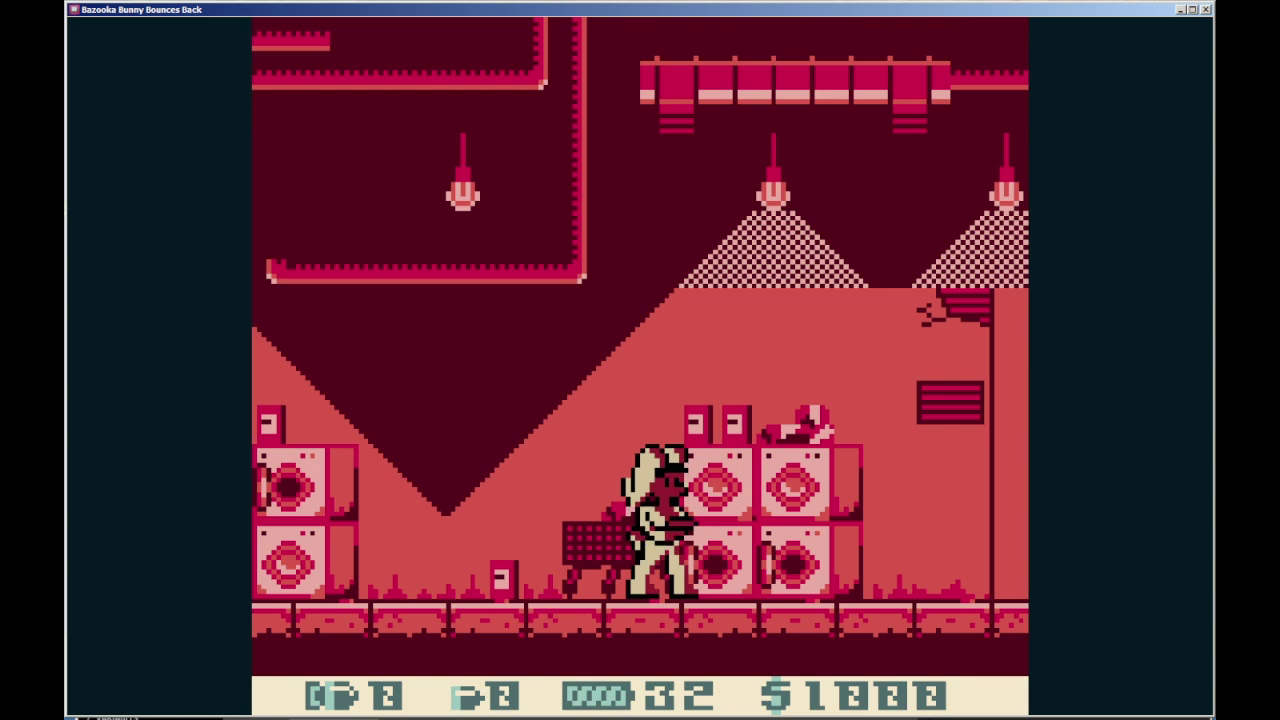
Return to the editor, zoom the Game World to 175% around Row house 201 Base, and show the sections list
left_click(349, 716)
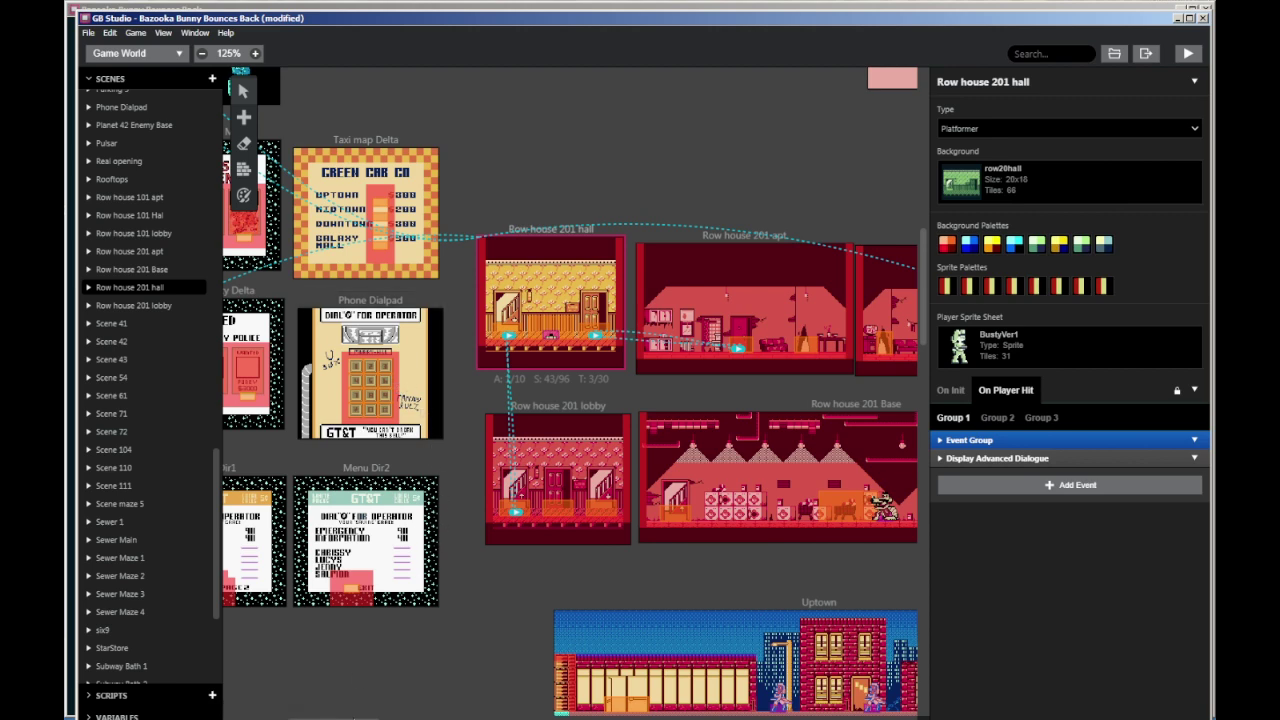
scroll(588, 650, "up", 2, "ctrl")
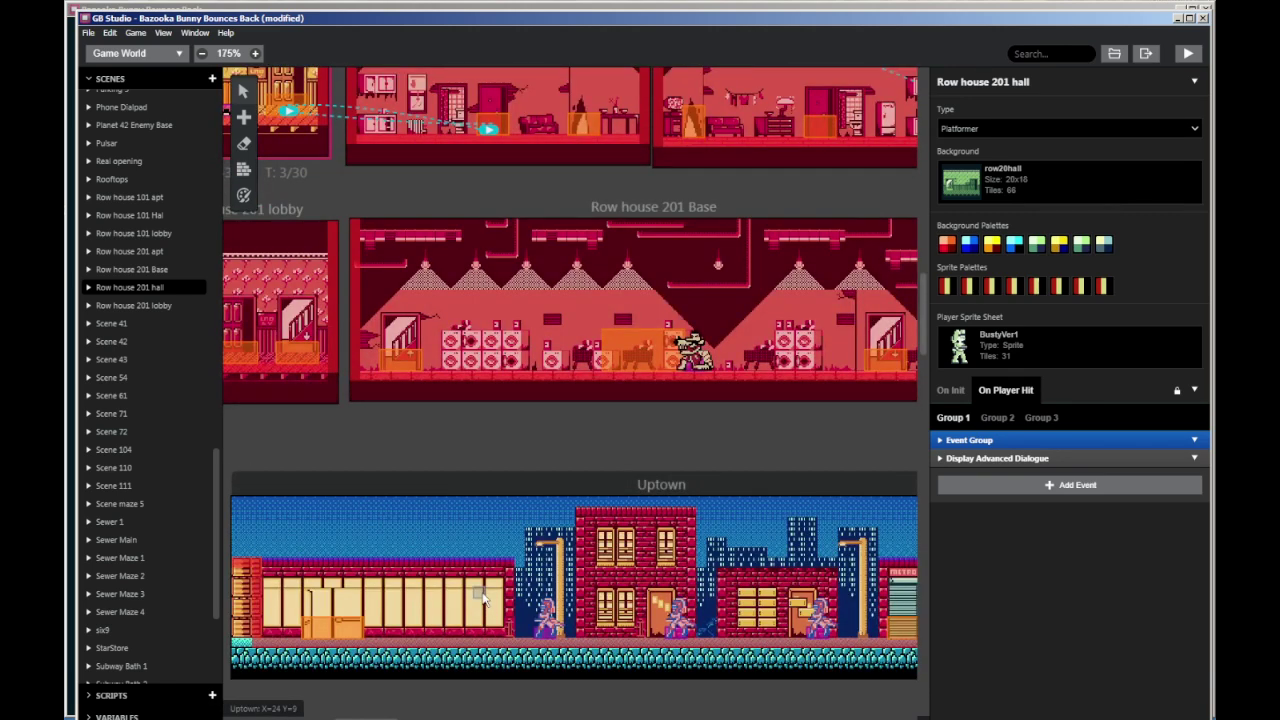
left_click(135, 53)
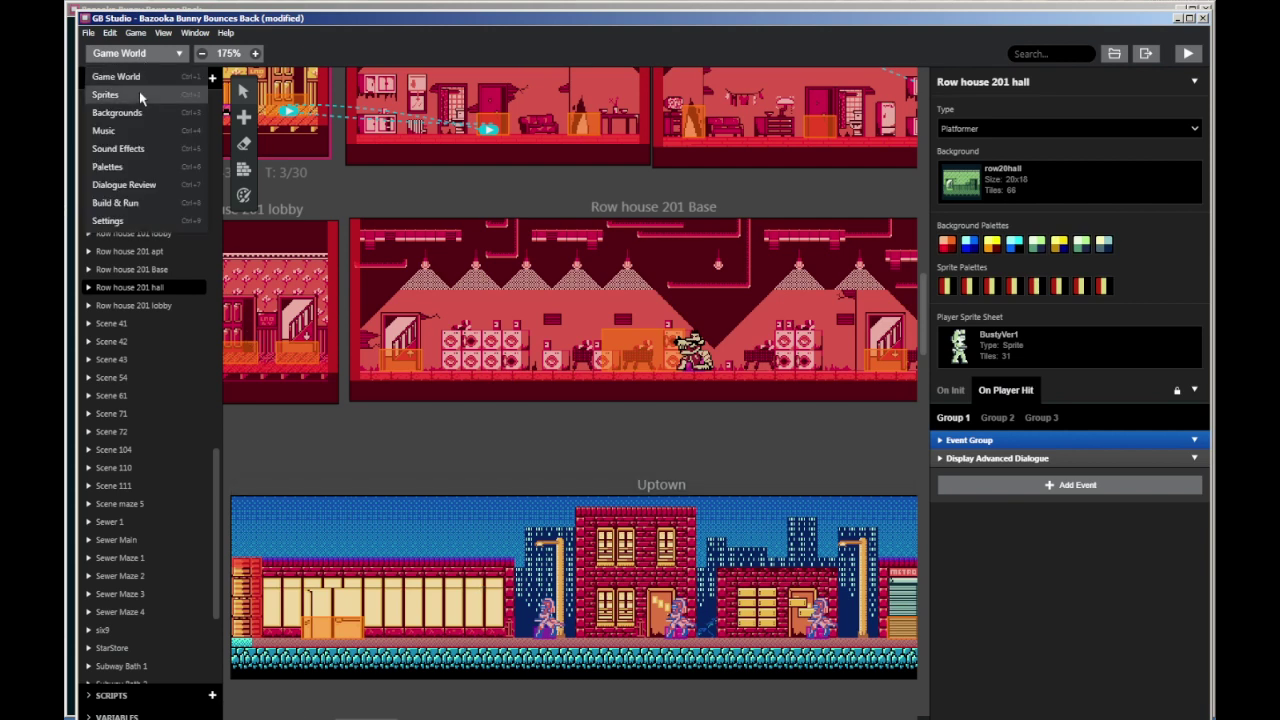
Switch to the Sprites section and open the Enemy_Pheasent06 sprite
left_click(139, 94)
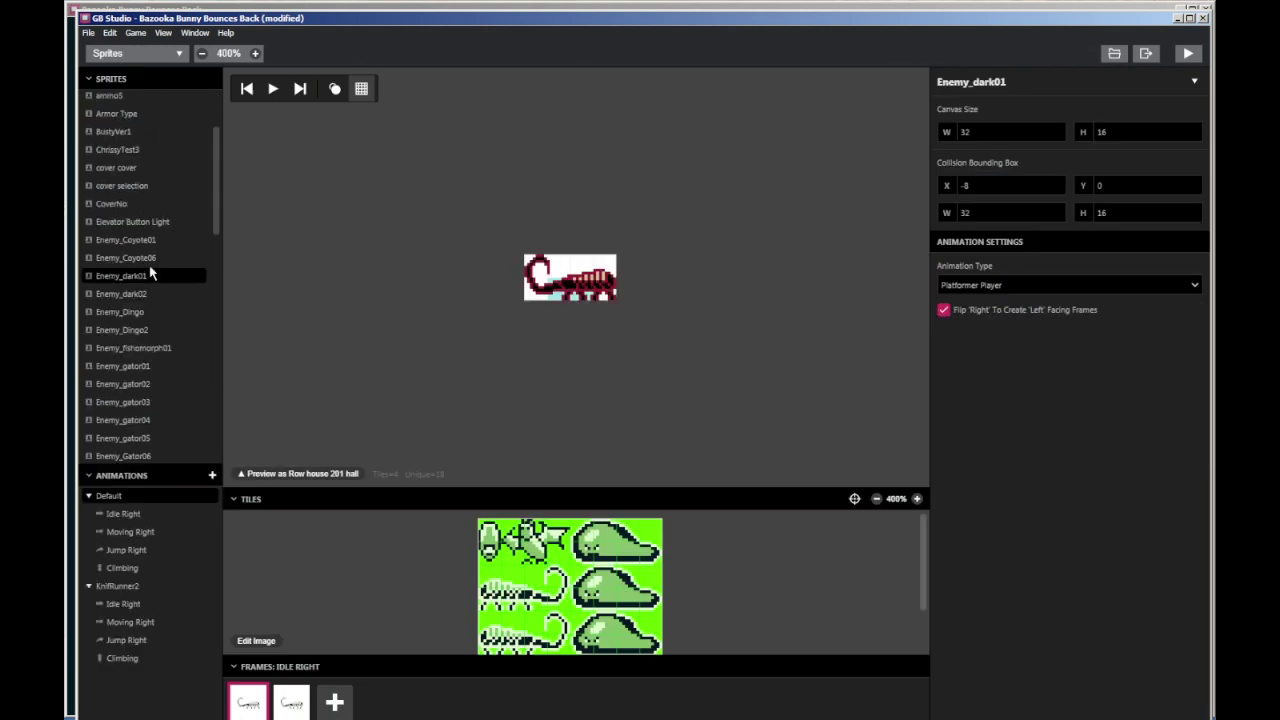
scroll(150, 274, "down", 5)
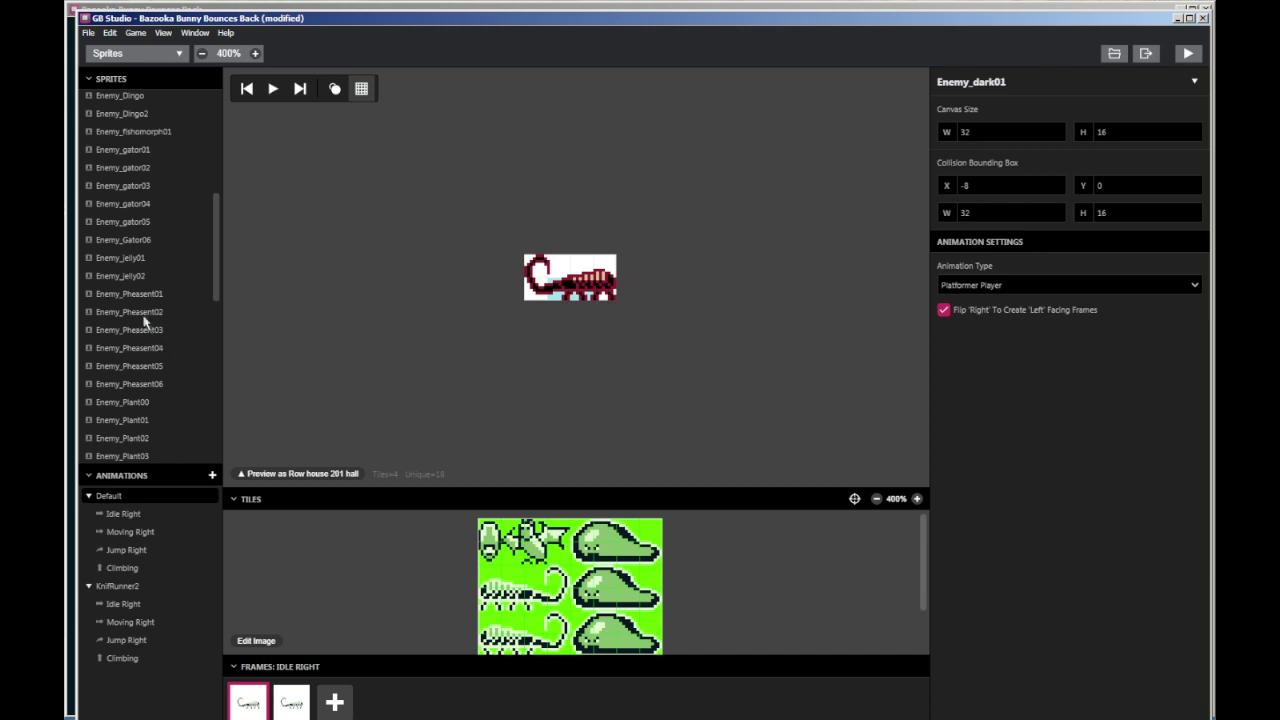
left_click(153, 383)
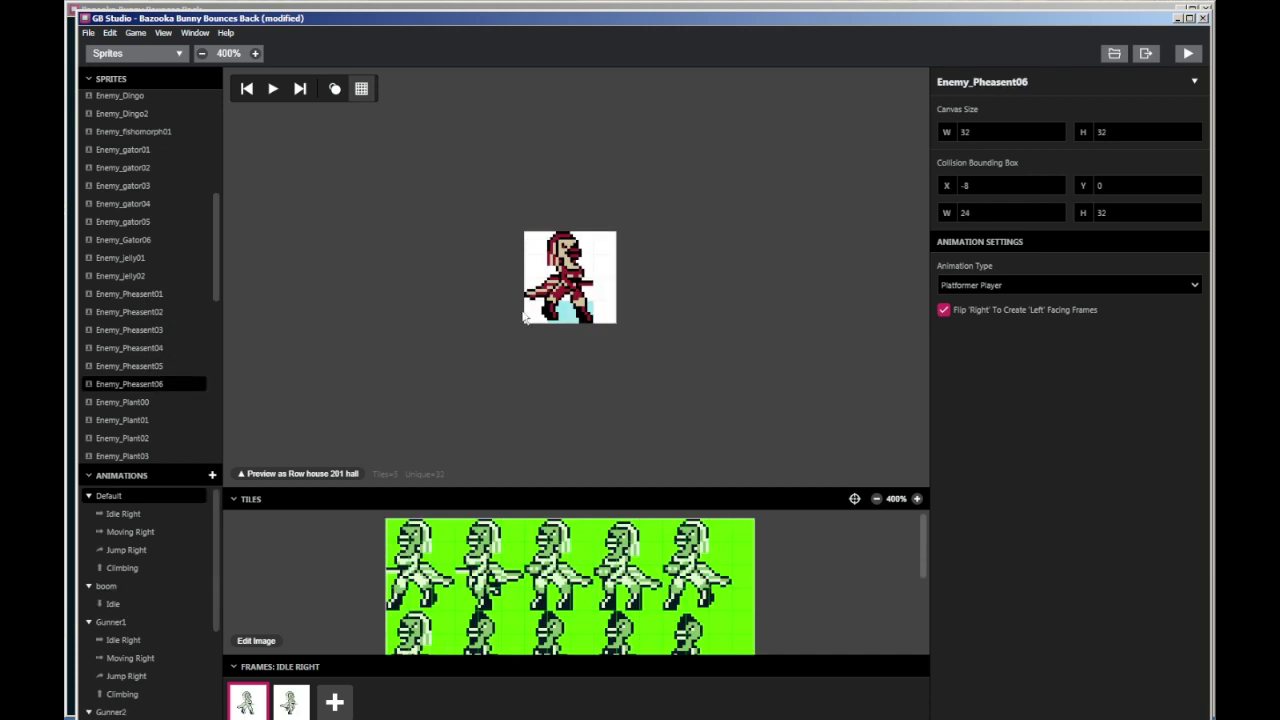
scroll(713, 596, "down", 2)
Enlarge the Tiles panel to show the full Enemy_Pheasent06 sheet including explosion frames
left_click_drag(643, 487, 632, 220)
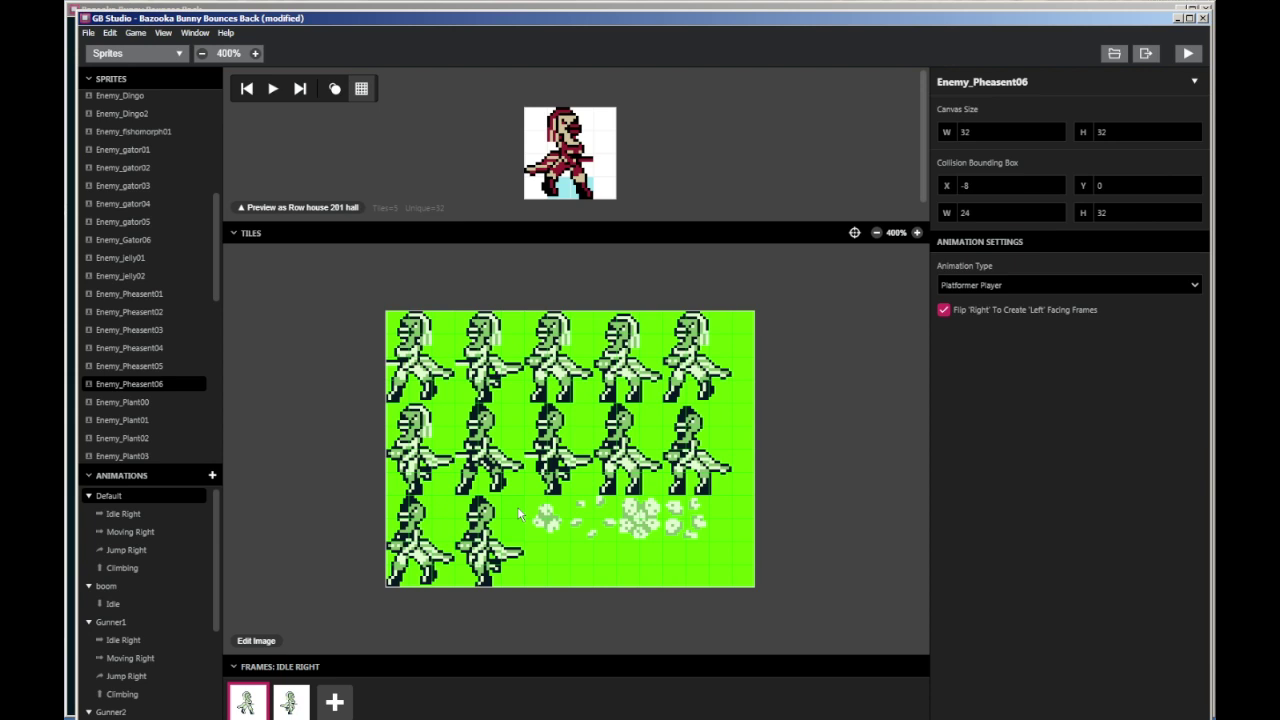
mouse_move(420, 209)
Play the boom animation, then view Gunner1's Idle Right and Moving Right frames
mouse_move(216, 507)
left_mouse_down()
mouse_move(219, 532)
mouse_move(215, 505)
left_mouse_up()
left_click(117, 586)
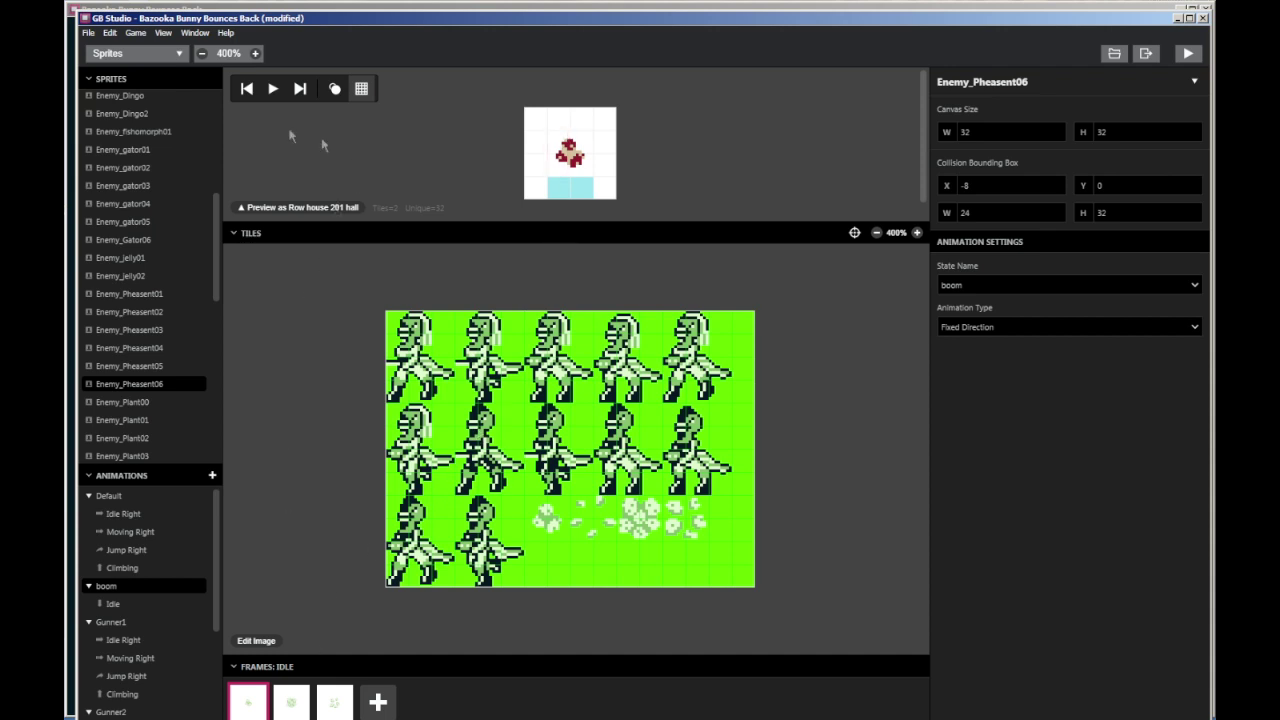
left_click(273, 89)
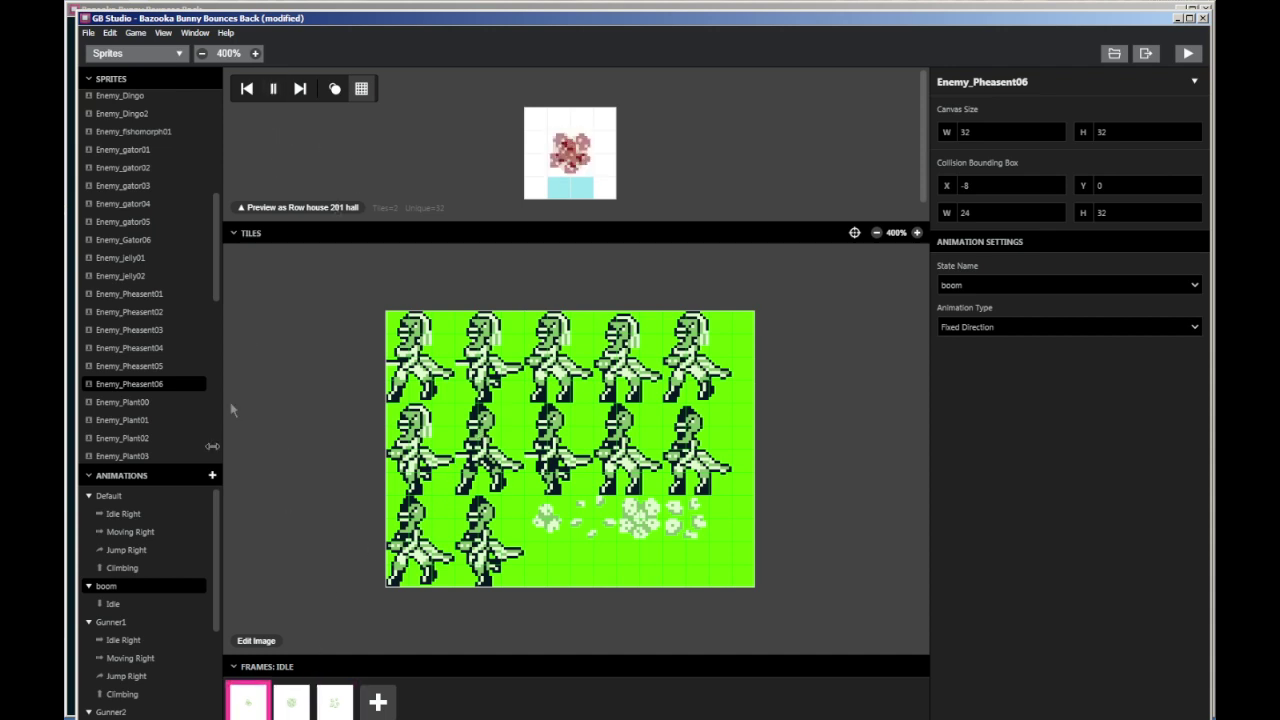
left_click(111, 622)
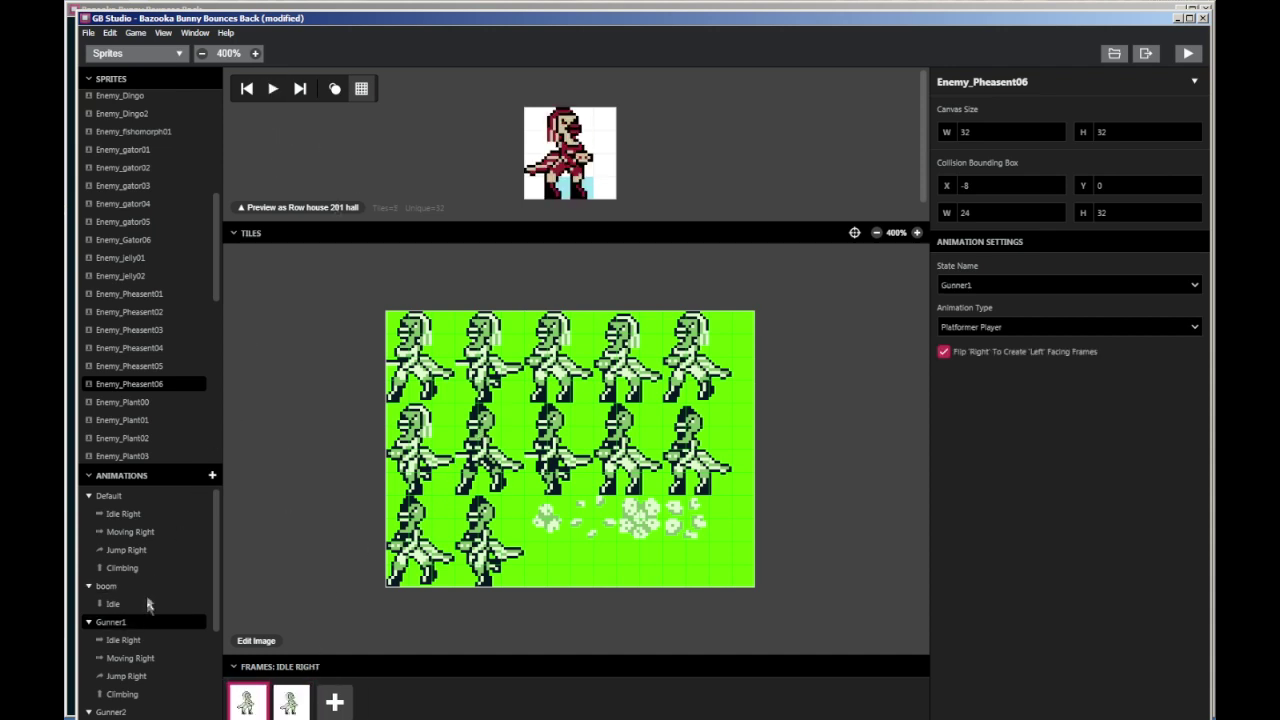
left_click(158, 641)
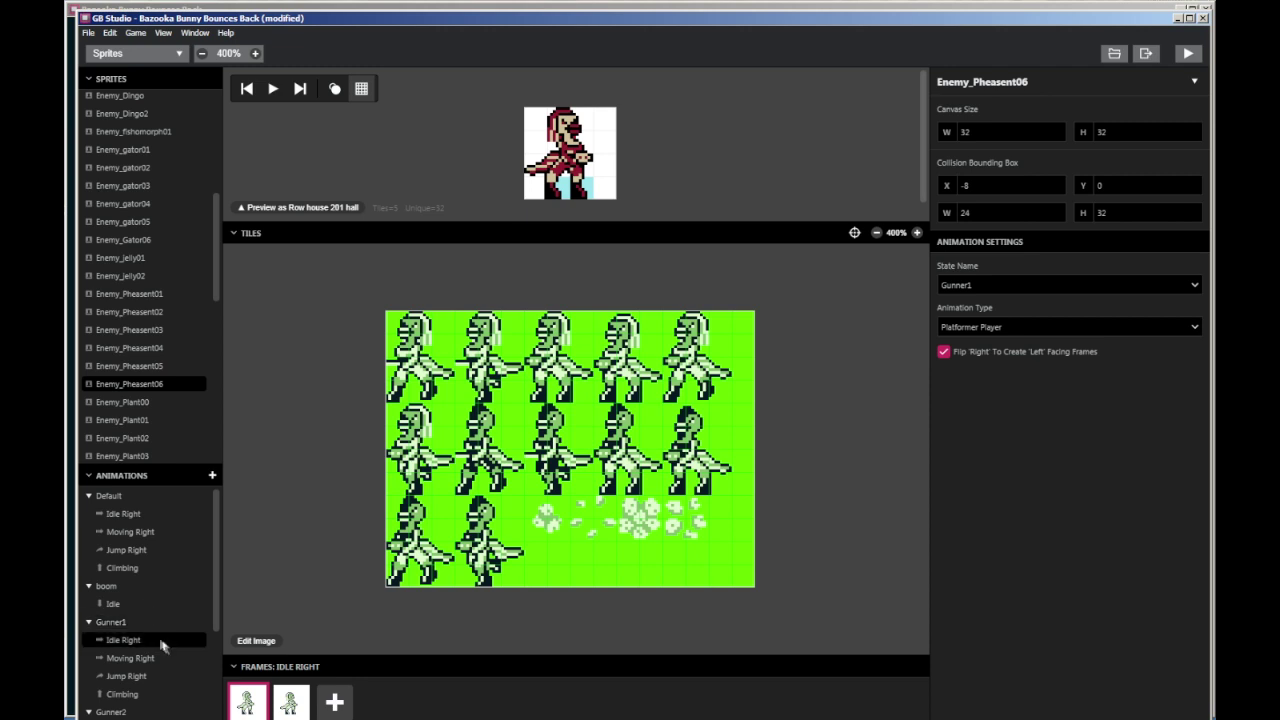
left_click(162, 660)
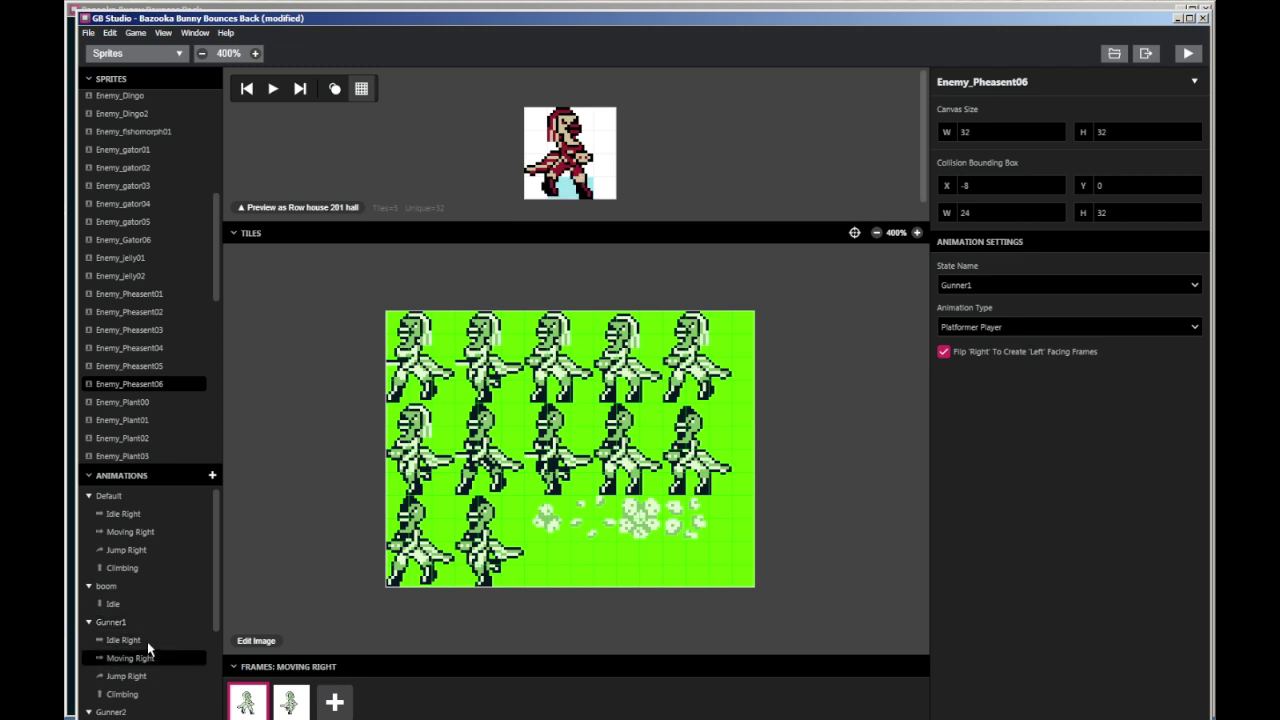
scroll(140, 608, "down", 3)
View Gunner2's Idle Right and Moving Right frames, then the KnifRunner2 animation
left_click(148, 568)
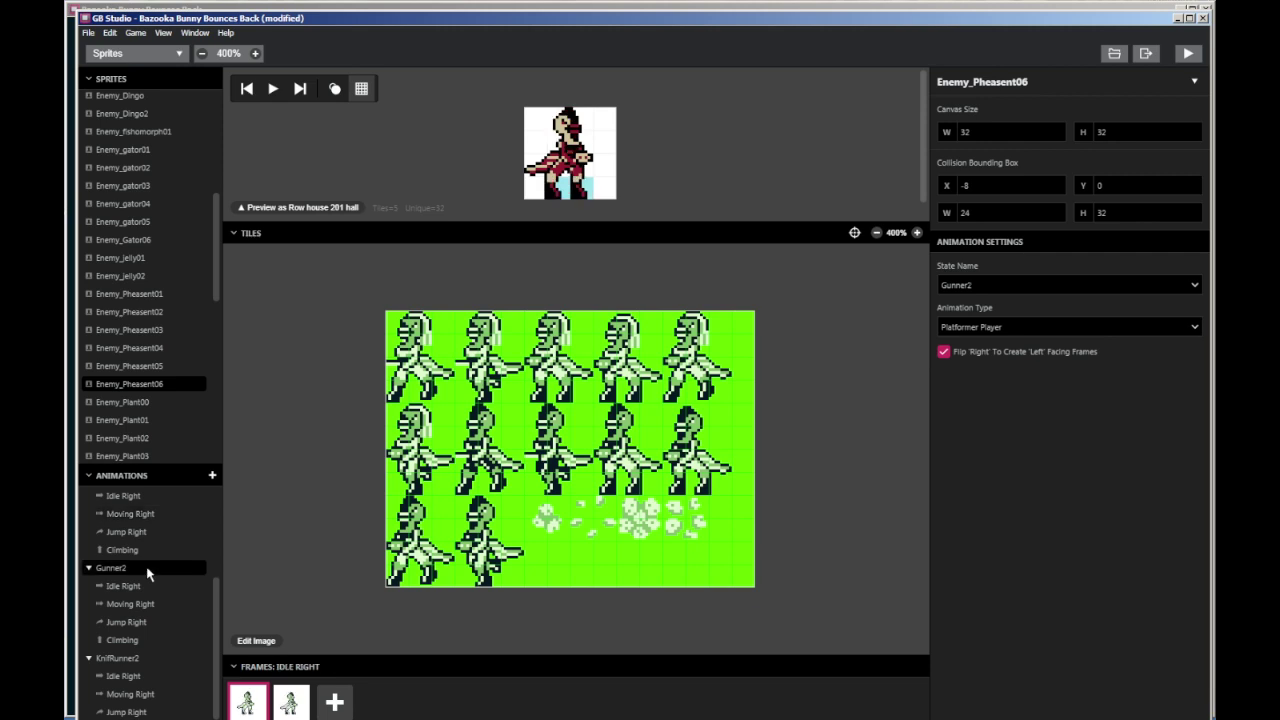
left_click(165, 588)
left_click(166, 604)
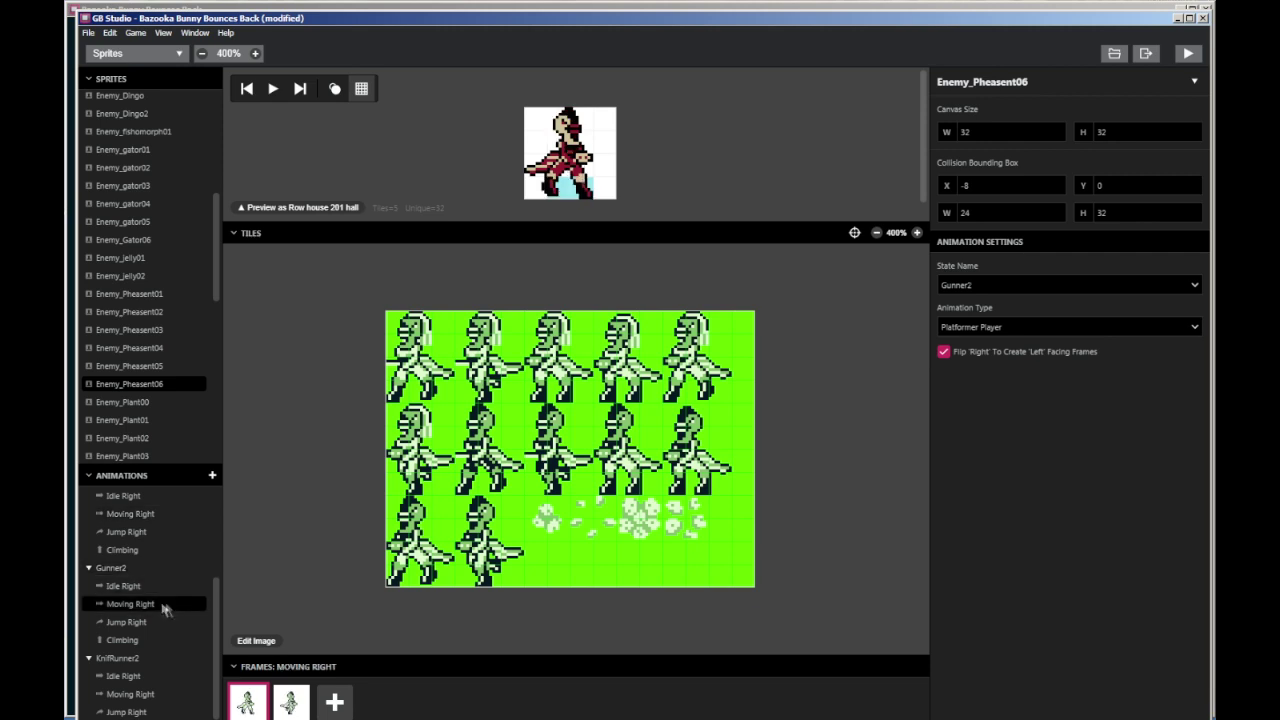
scroll(163, 608, "down", 1)
left_click(156, 648)
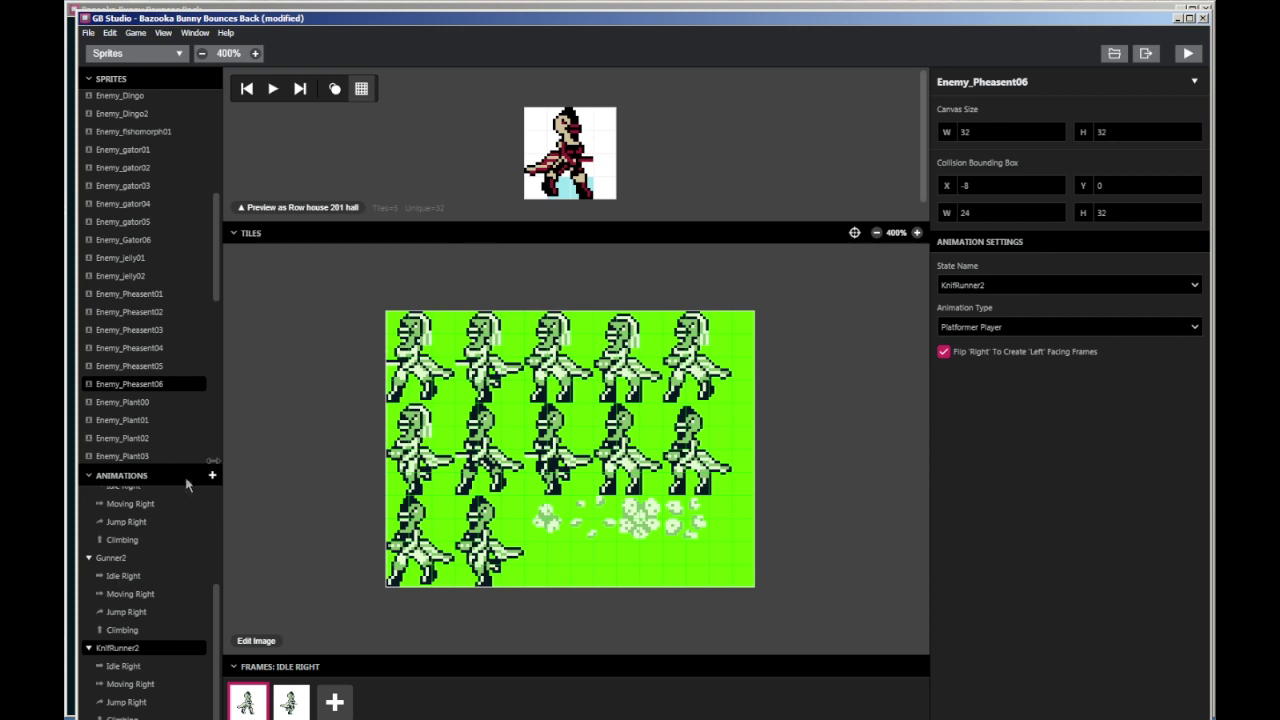
scroll(153, 572, "up", 3)
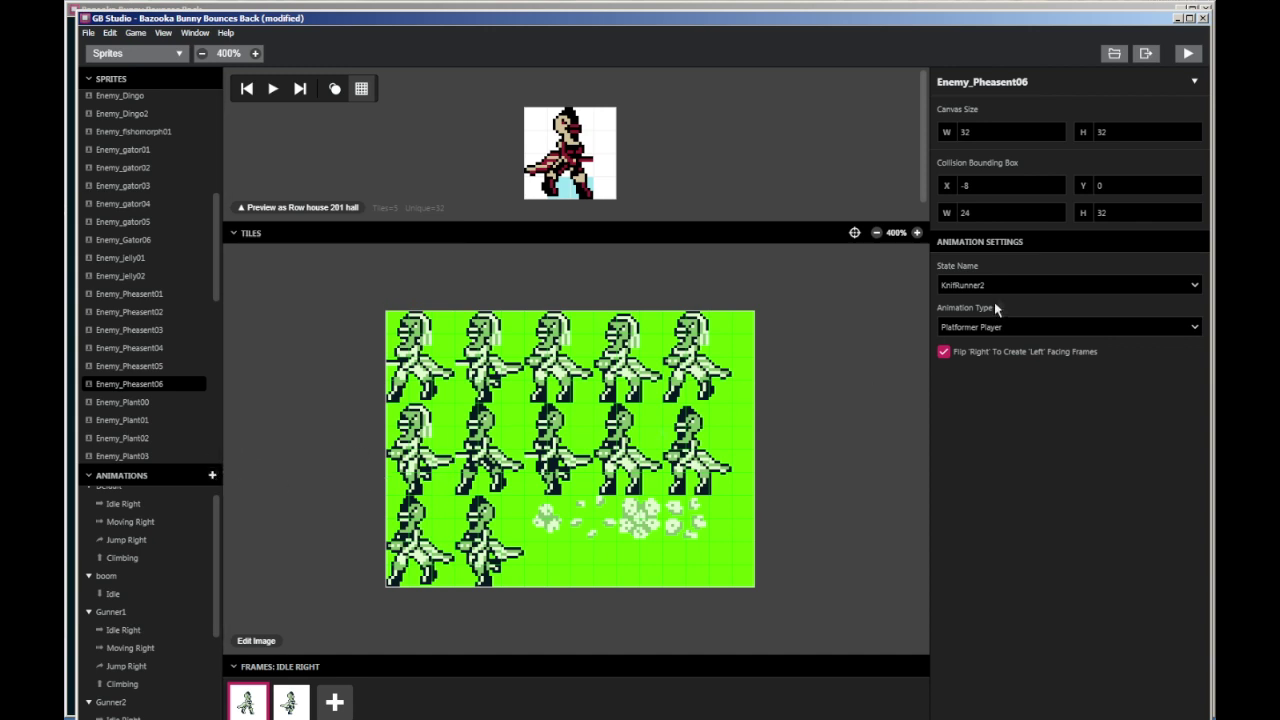
left_click(1195, 286)
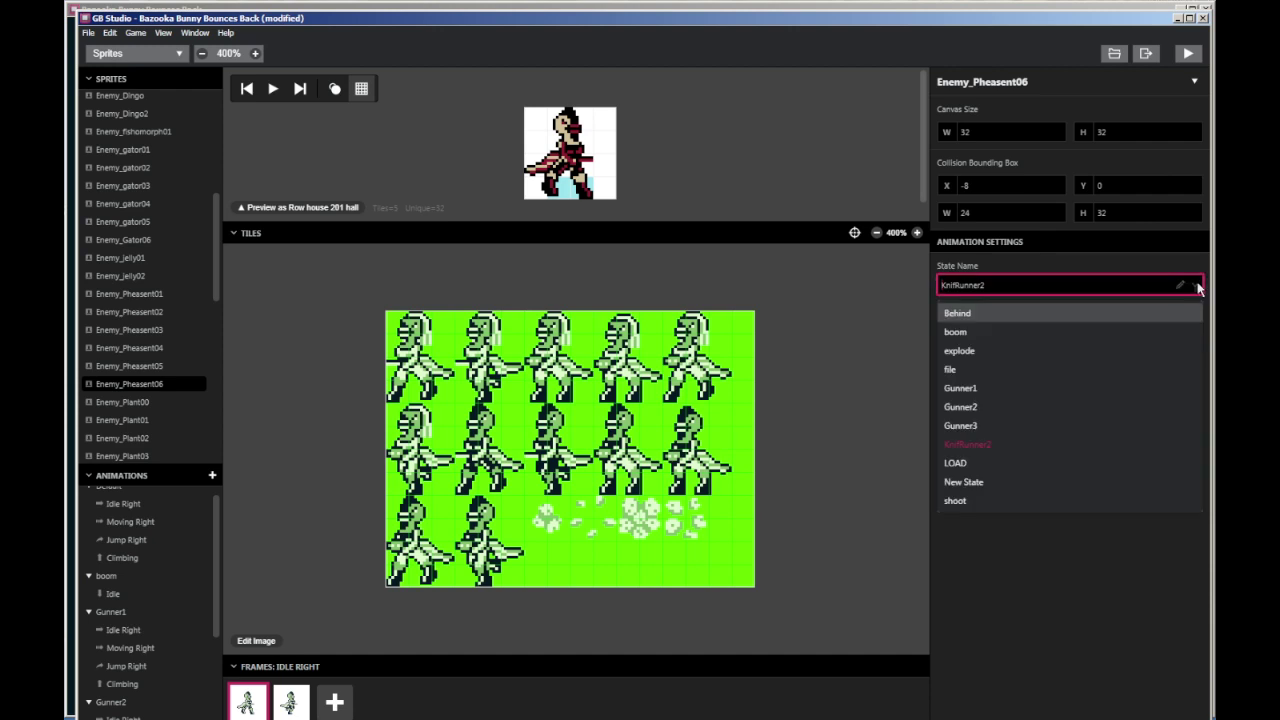
left_click(986, 559)
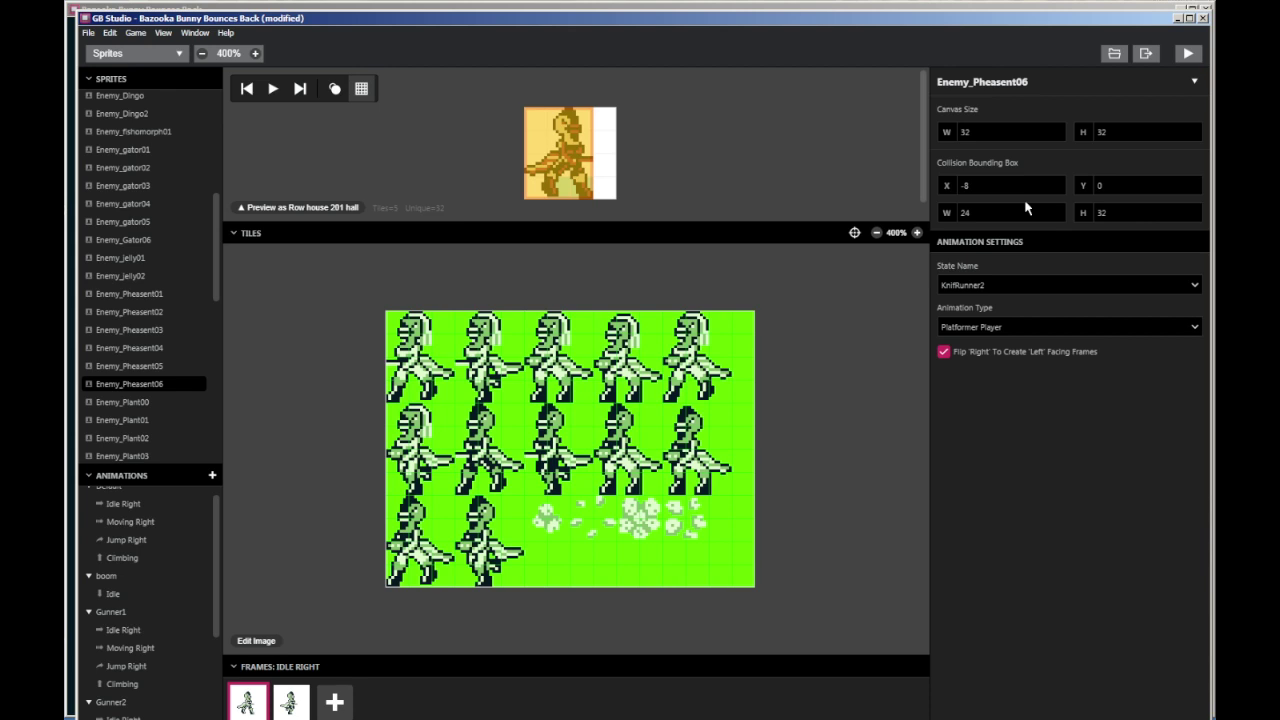
Return to the Game World map and select the GunnerWhiteTurret actor in Uptown
left_click(128, 58)
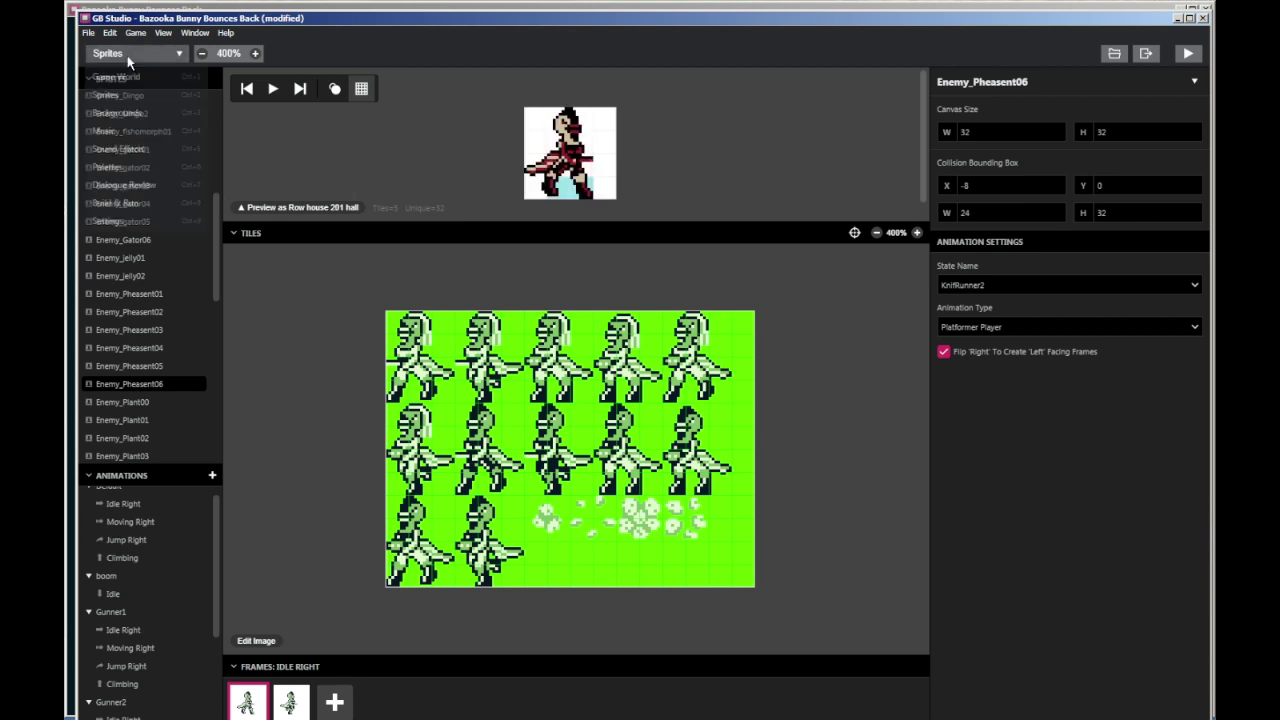
left_click(129, 77)
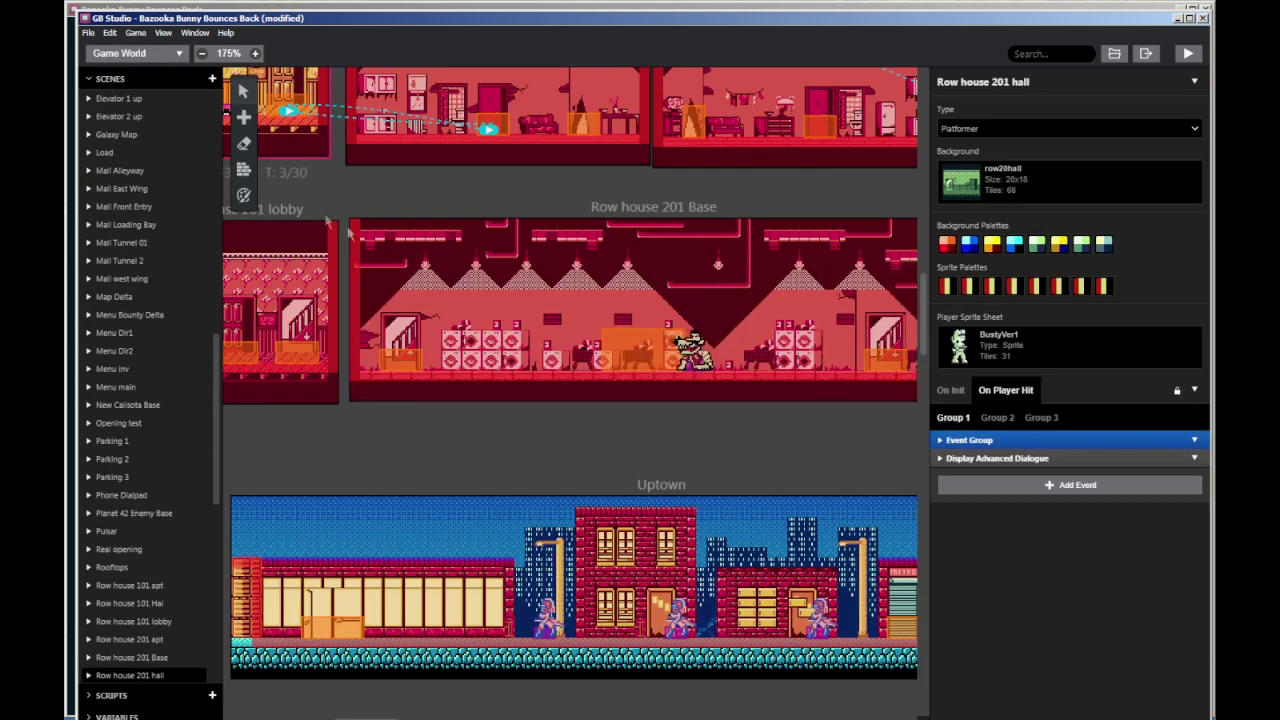
scroll(558, 396, "down", 3)
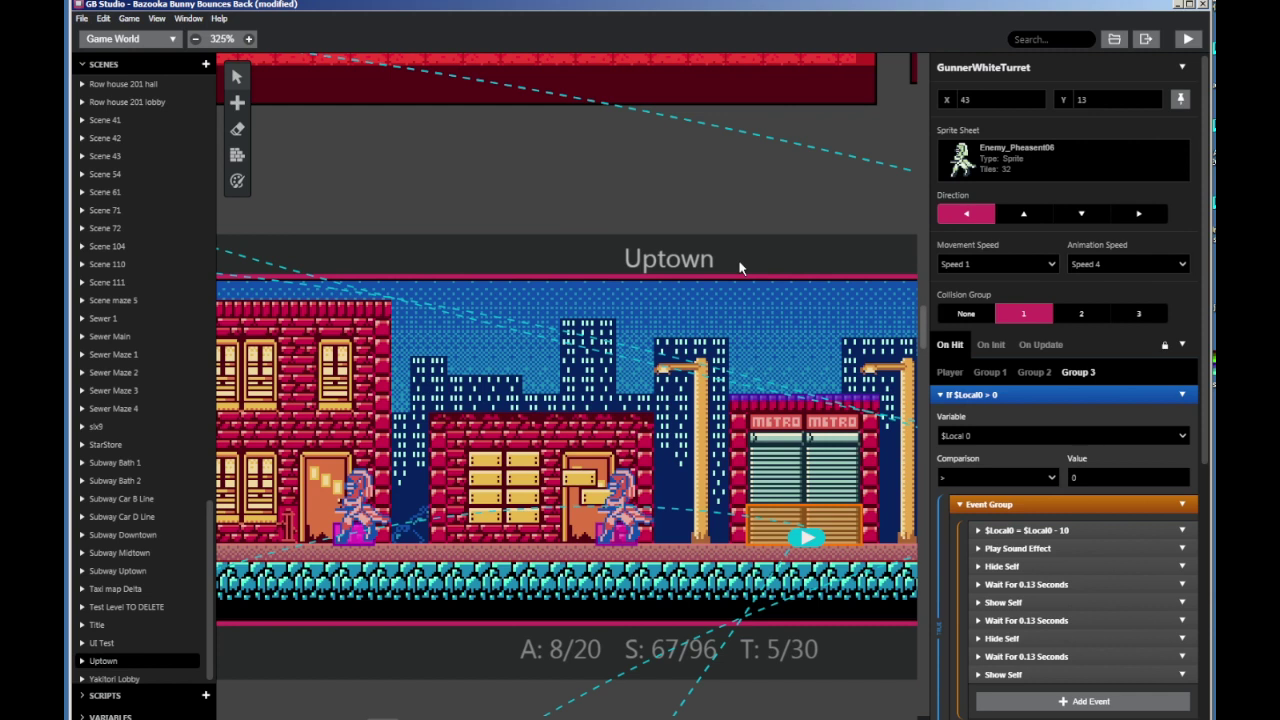
left_click(740, 268)
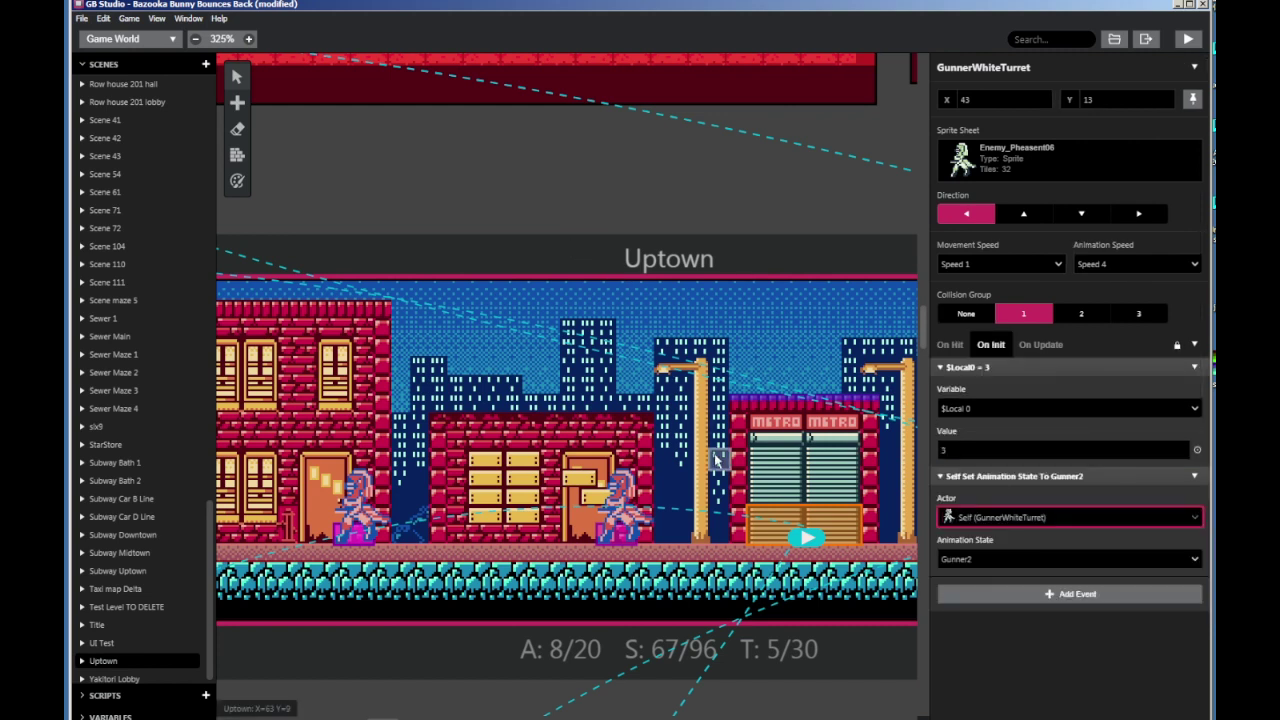
Select KnifeBlack in Uptown and inspect its On Init script setting $Local0 to 1
left_click(622, 538)
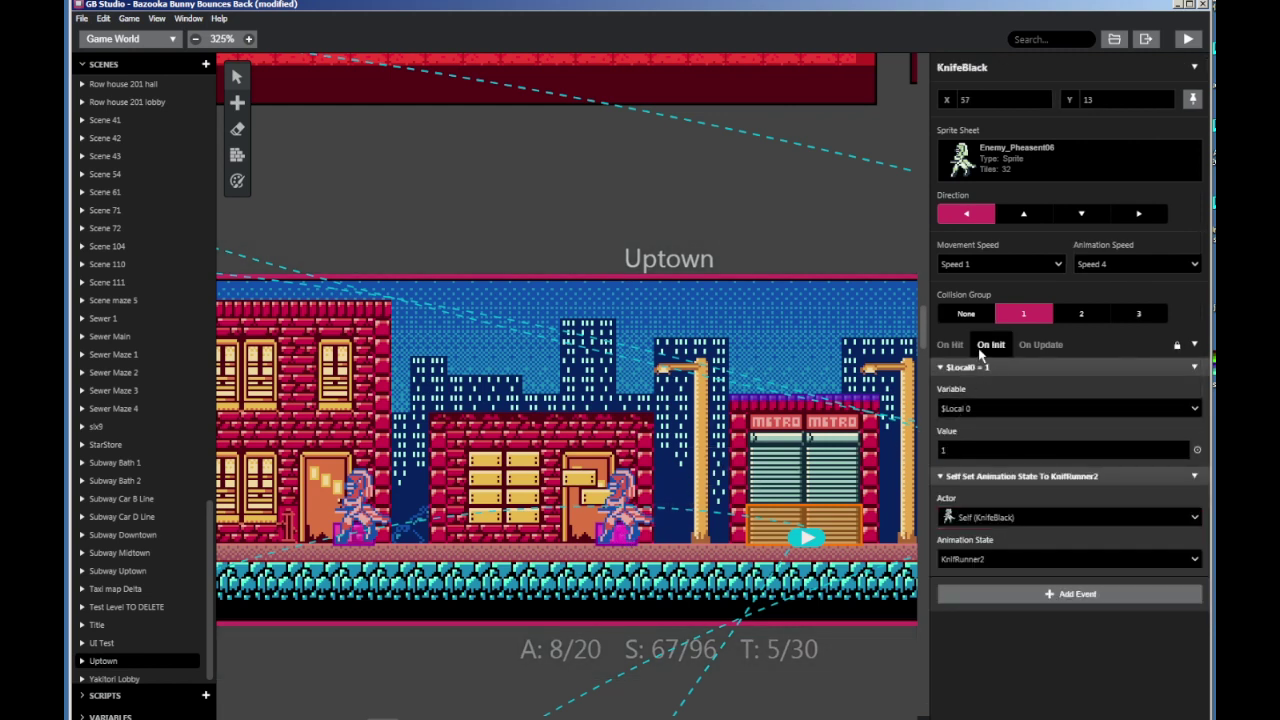
left_click(1194, 409)
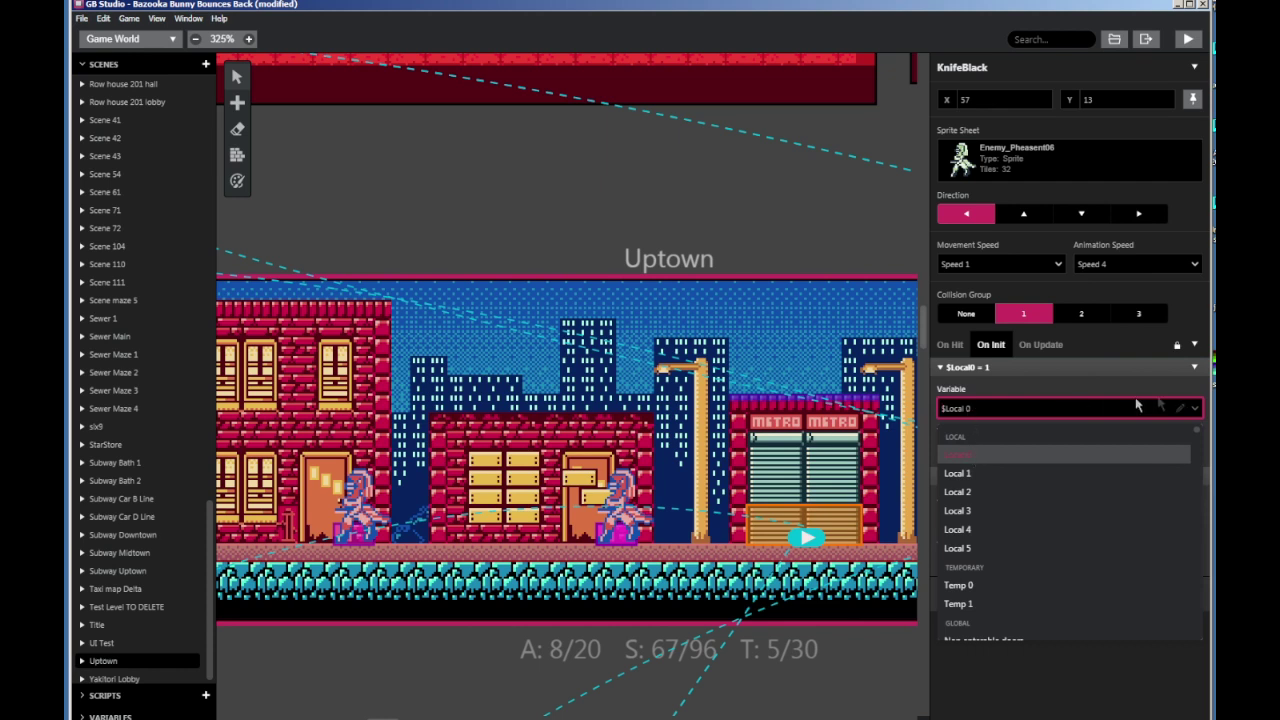
left_click(1199, 409)
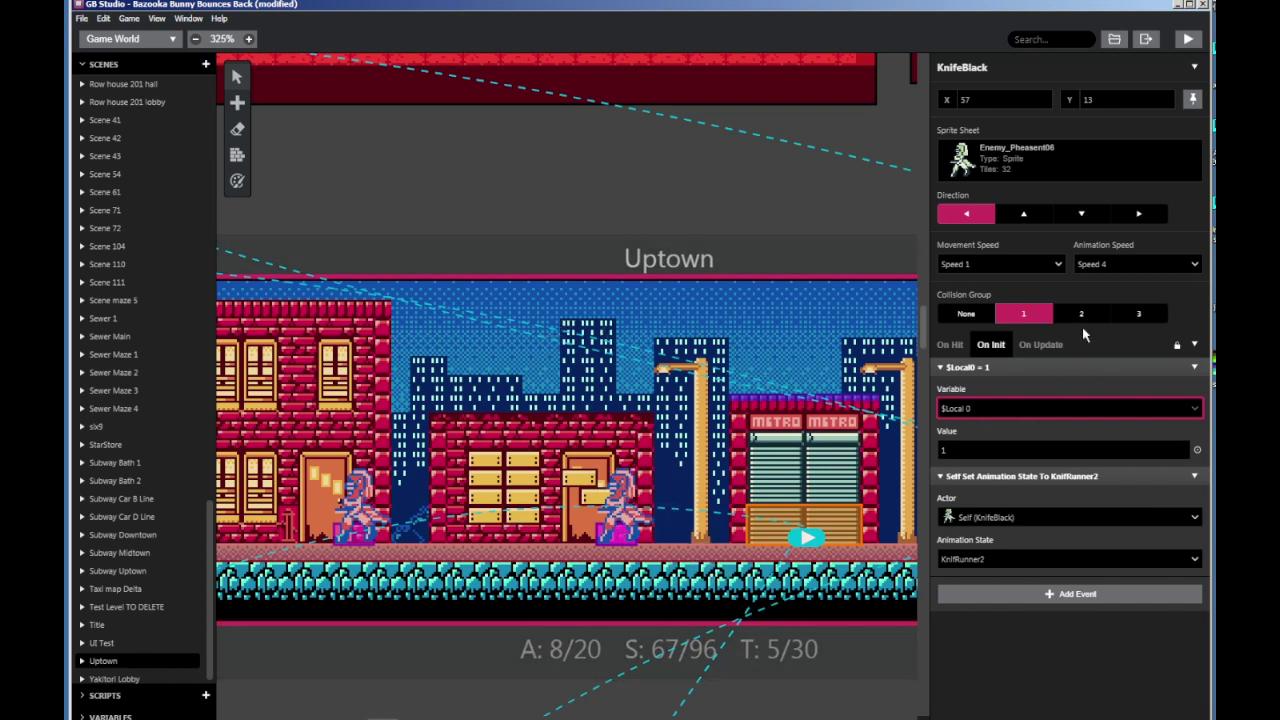
left_click(950, 344)
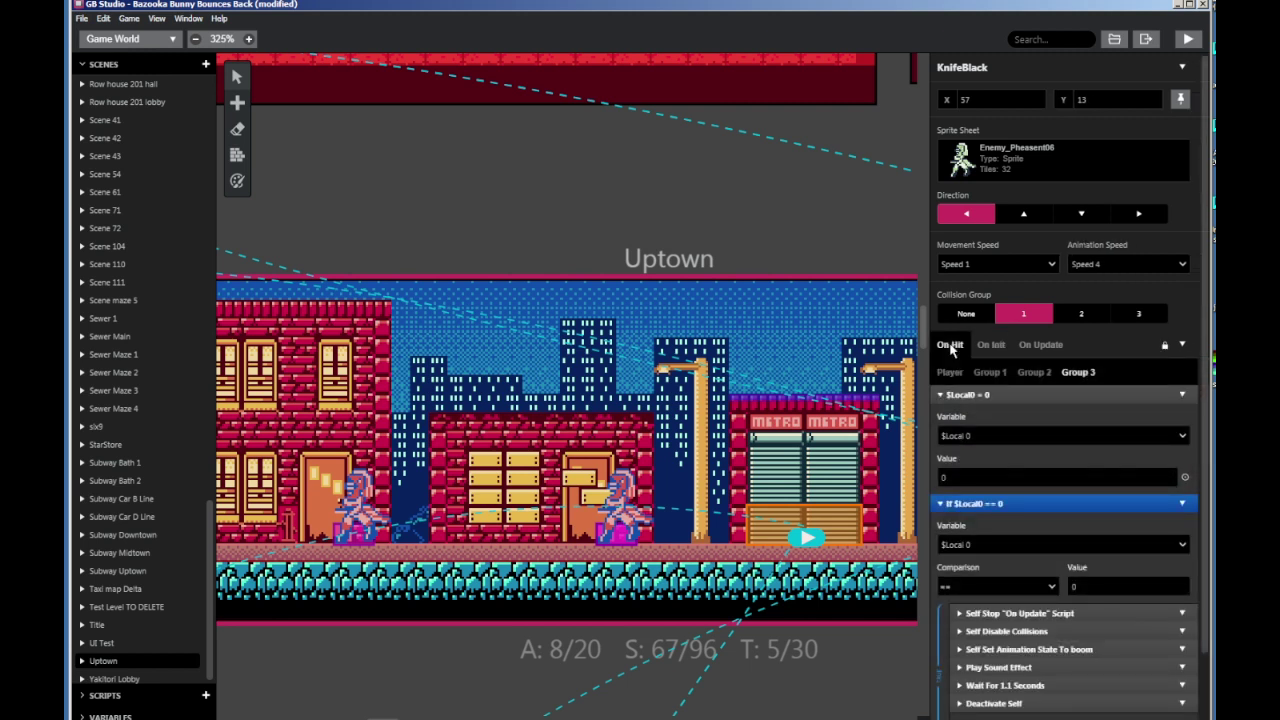
Show KnifeBlack's On Hit Player script and expand its Decrement $PlayerHealth, Wait and Enable Collisions events
left_click(950, 372)
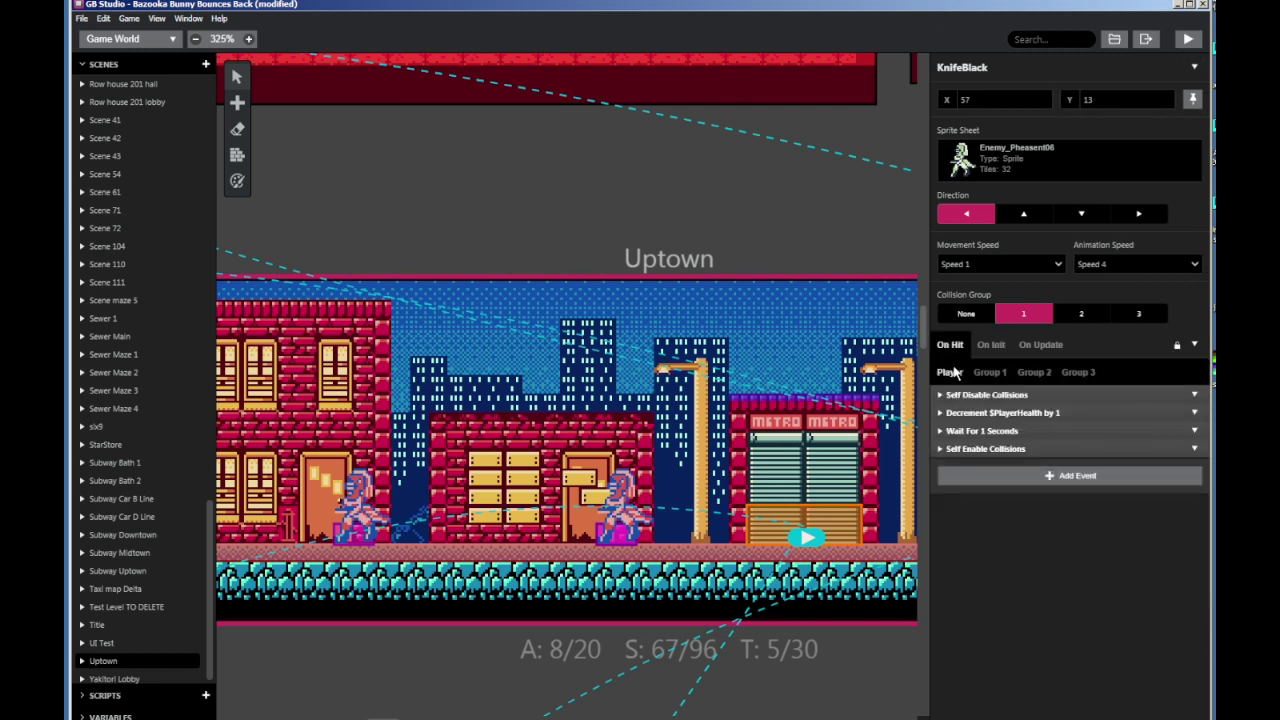
left_click(1056, 413)
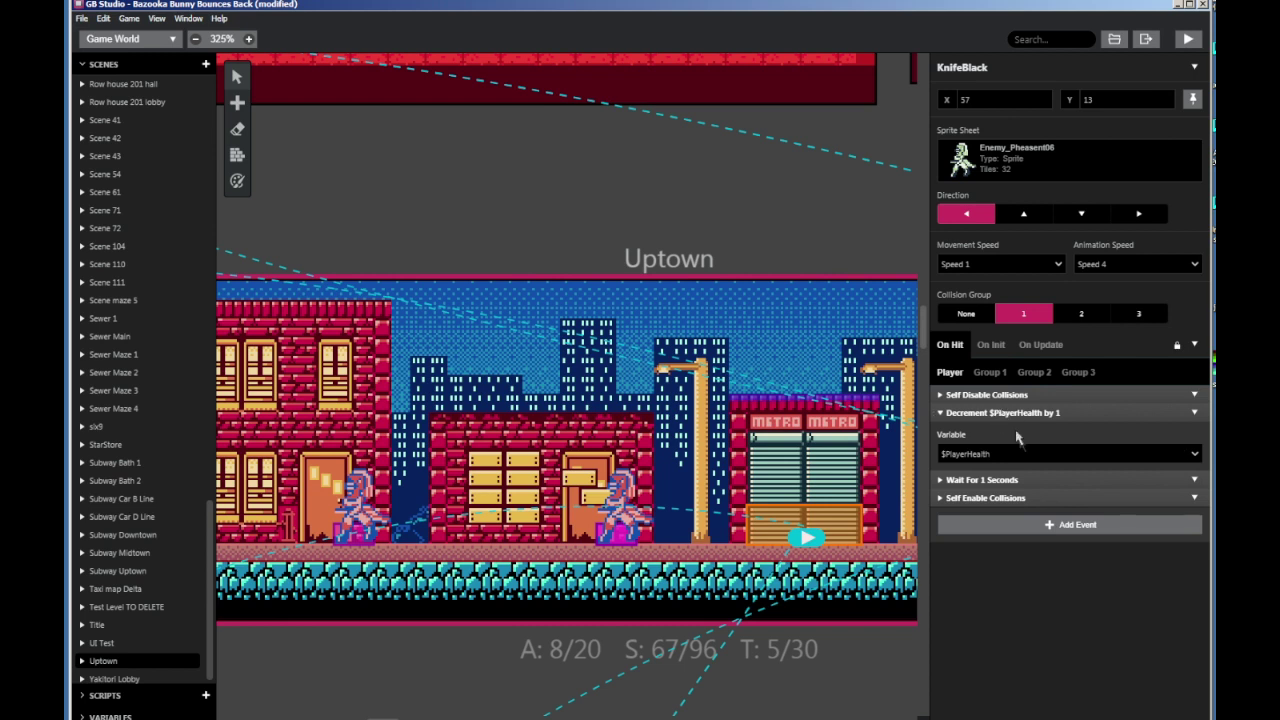
left_click(1033, 497)
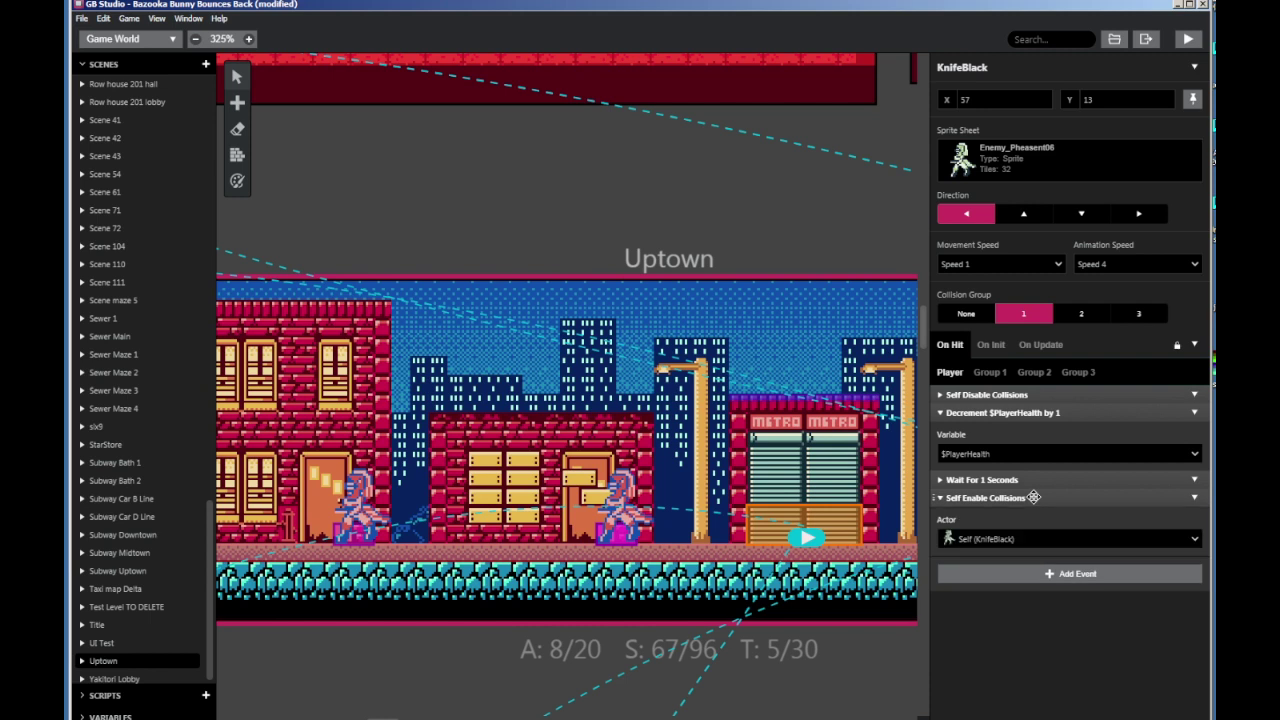
left_click(1004, 481)
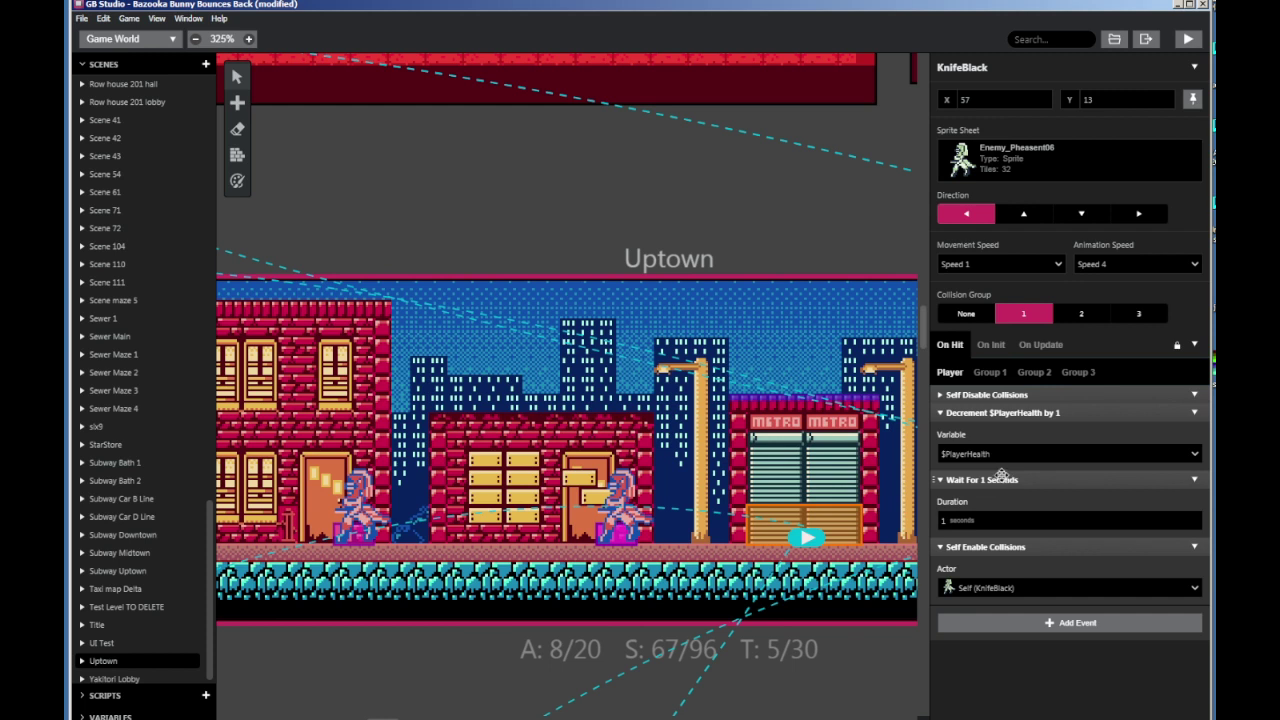
Browse KnifeBlack's On Hit scripts for collision Groups 1 and 3
left_click(988, 372)
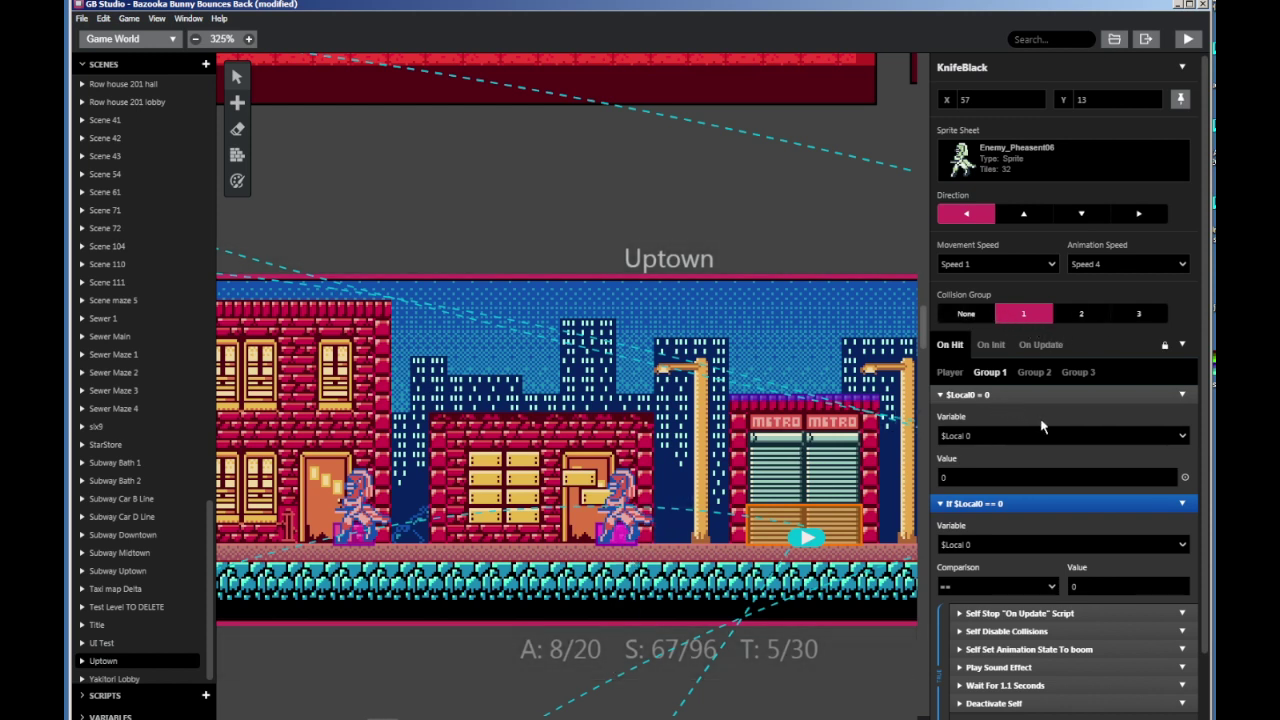
scroll(1041, 427, "down", 1)
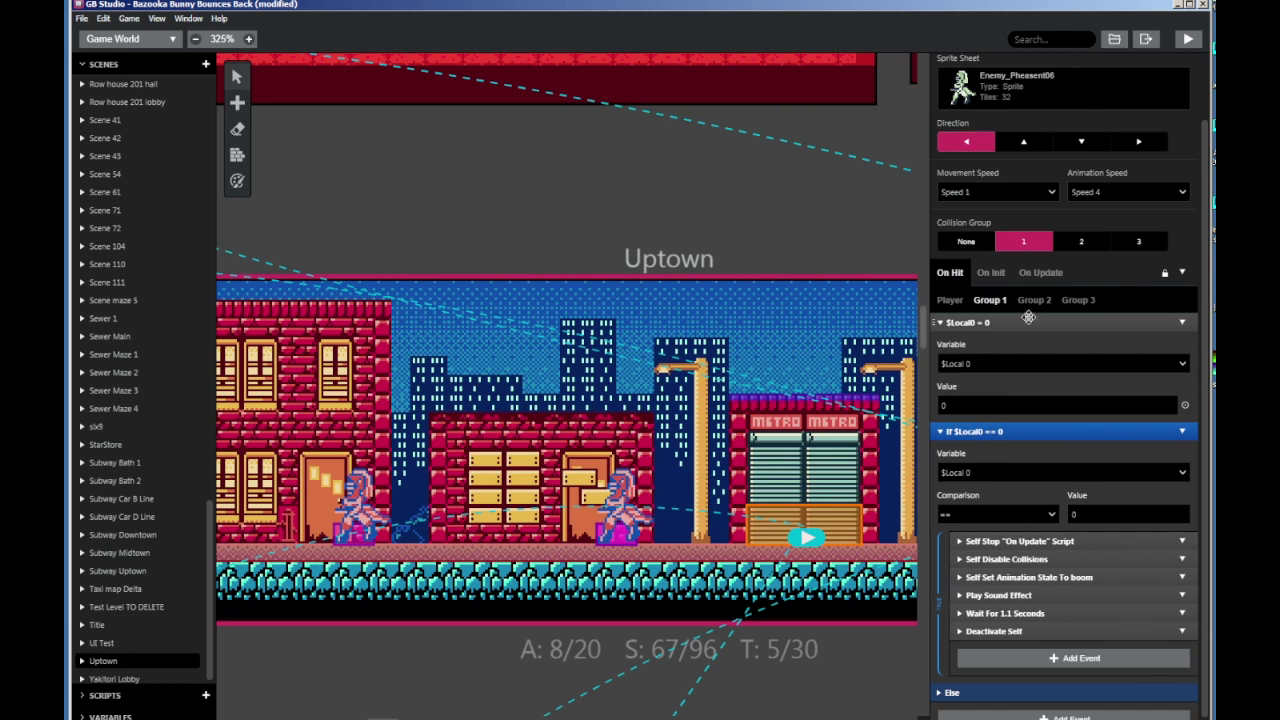
scroll(1036, 300, "up", 1)
left_click(1080, 372)
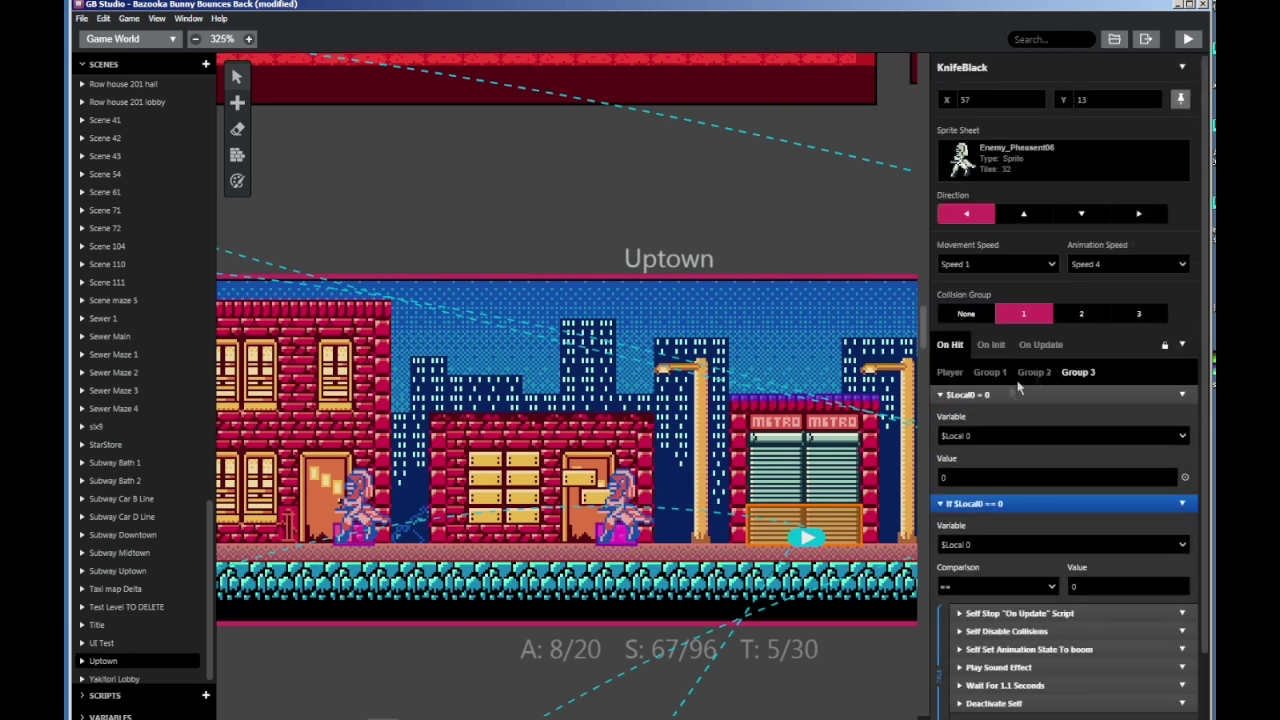
left_click(987, 376)
scroll(1044, 460, "down", 1)
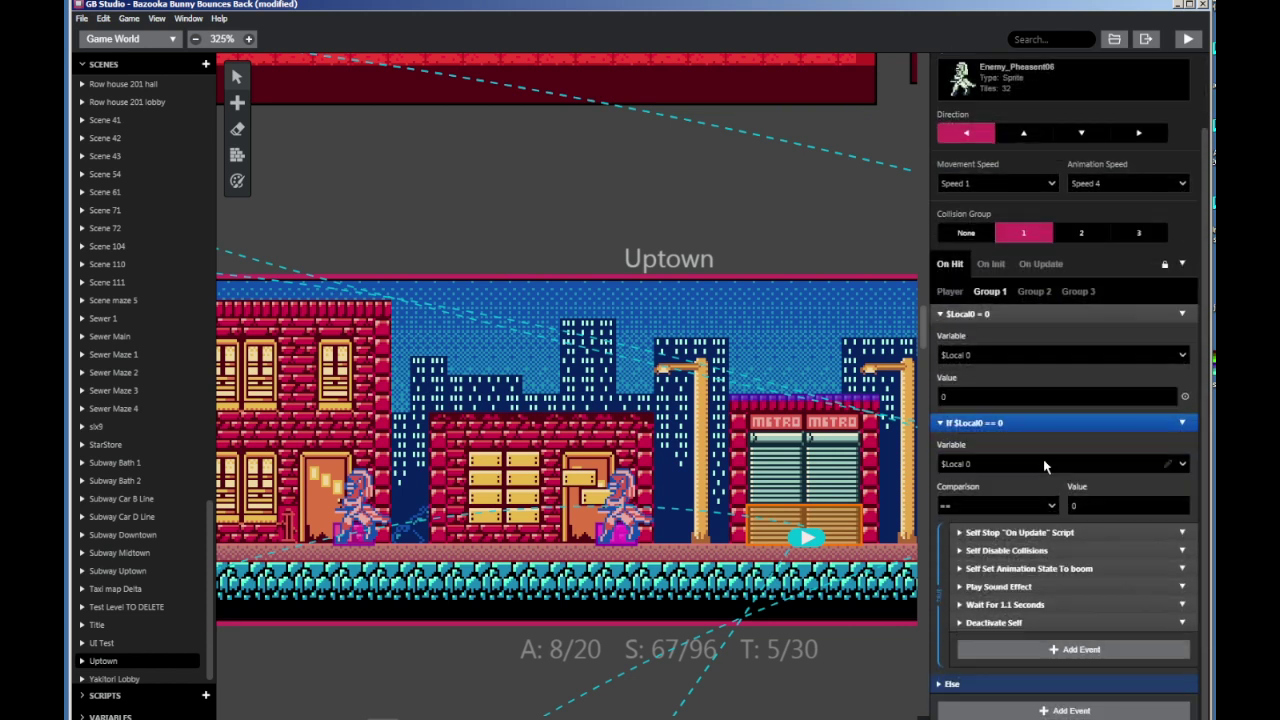
Check Groups 2 and 3, then select GunnerWhiteTurret and view its Group 1 hit script
left_click(1032, 294)
scroll(1052, 313, "up", 1)
left_click(1082, 372)
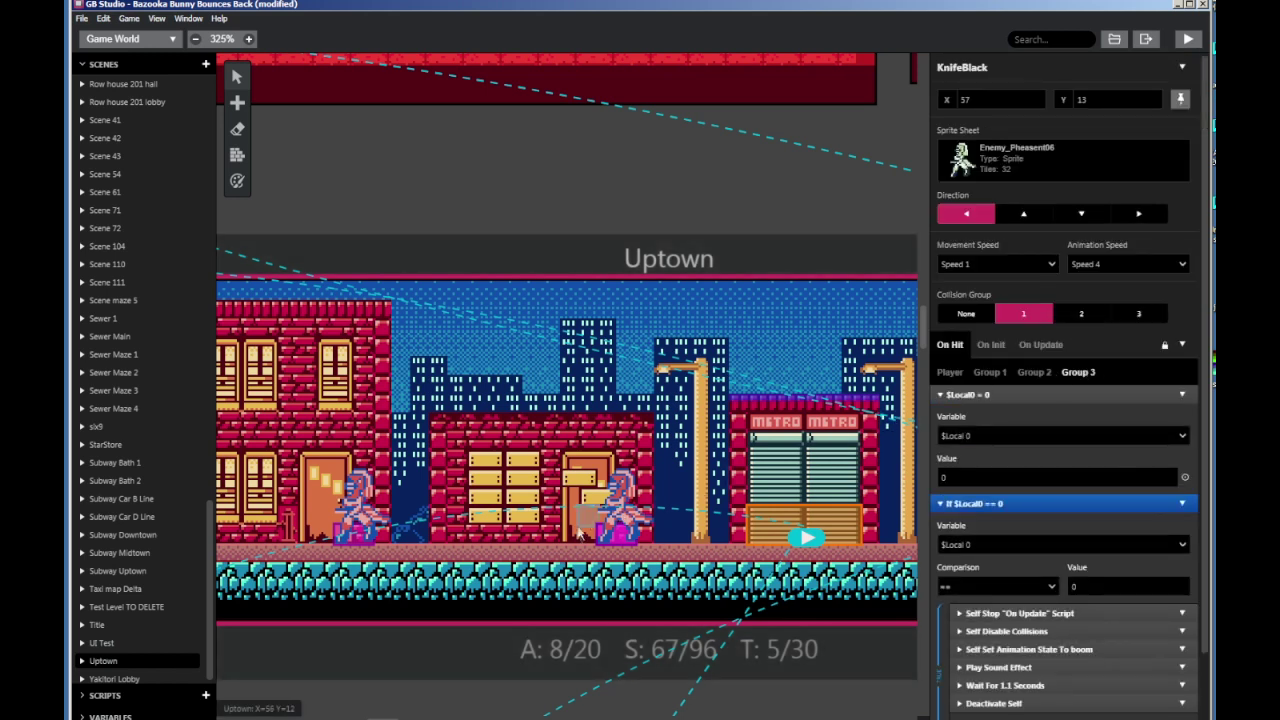
left_click(407, 537)
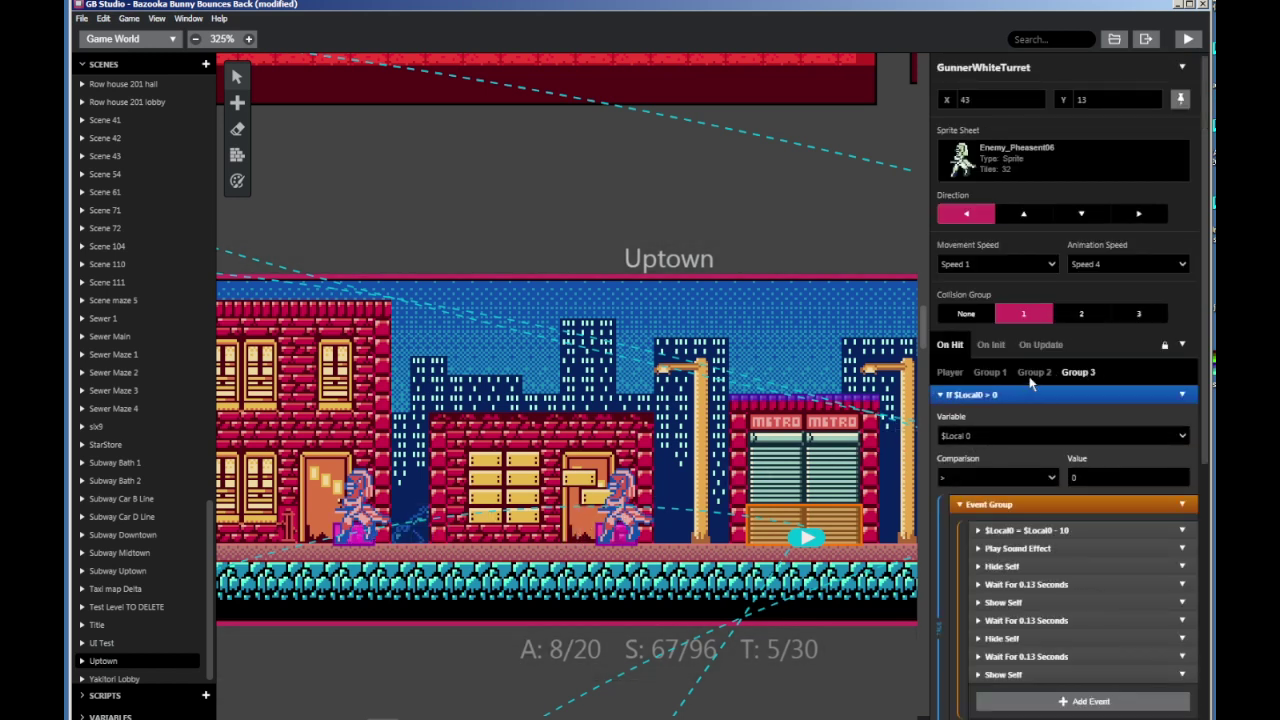
left_click(990, 372)
left_click(978, 396)
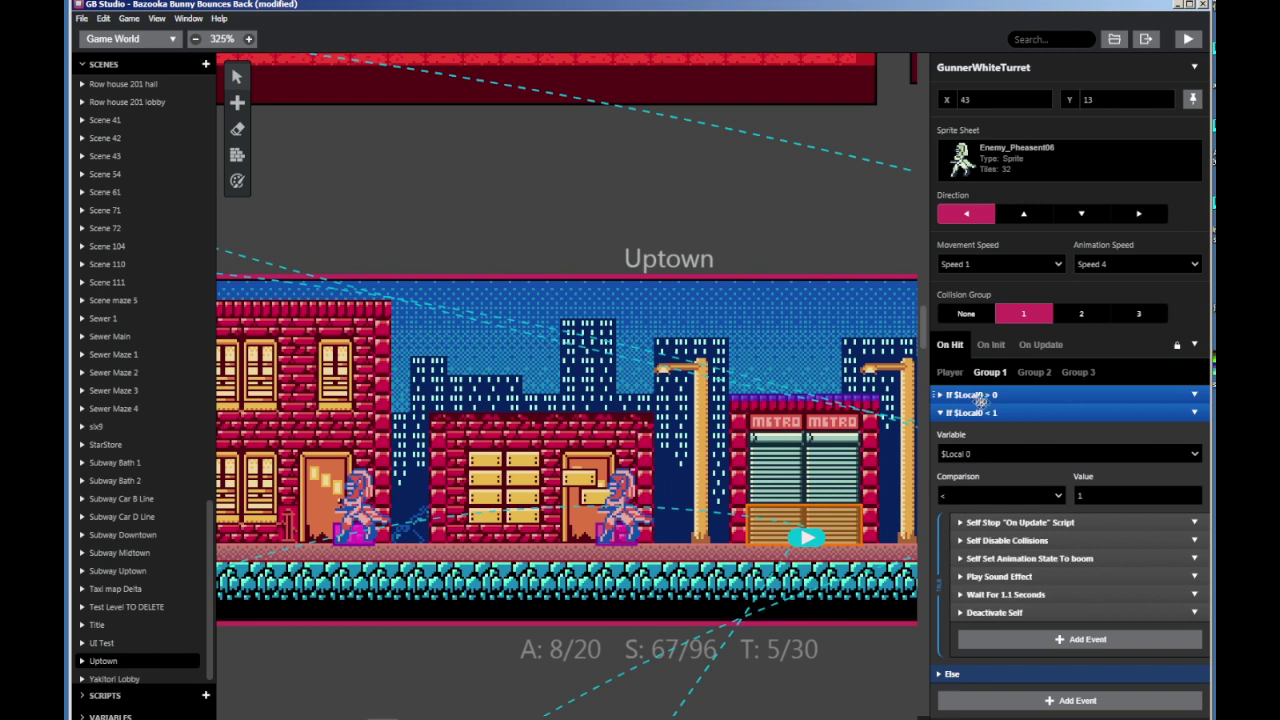
left_click(985, 395)
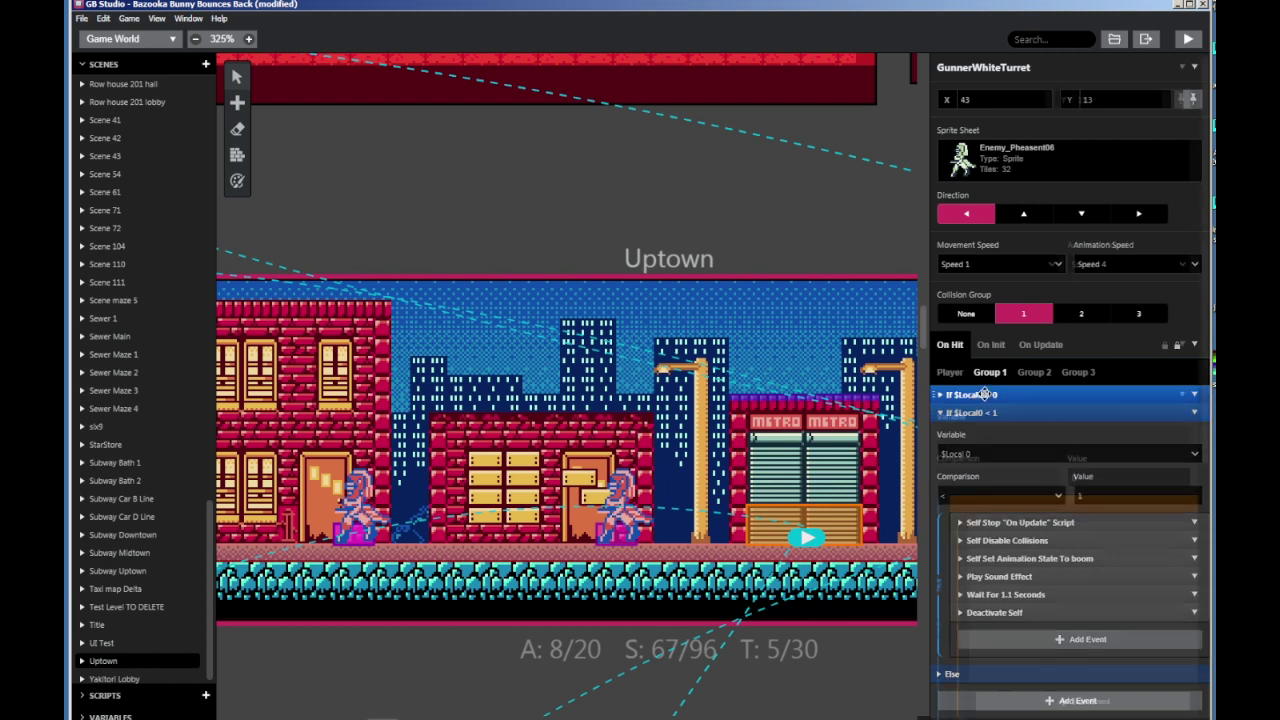
scroll(970, 307, "down", 4)
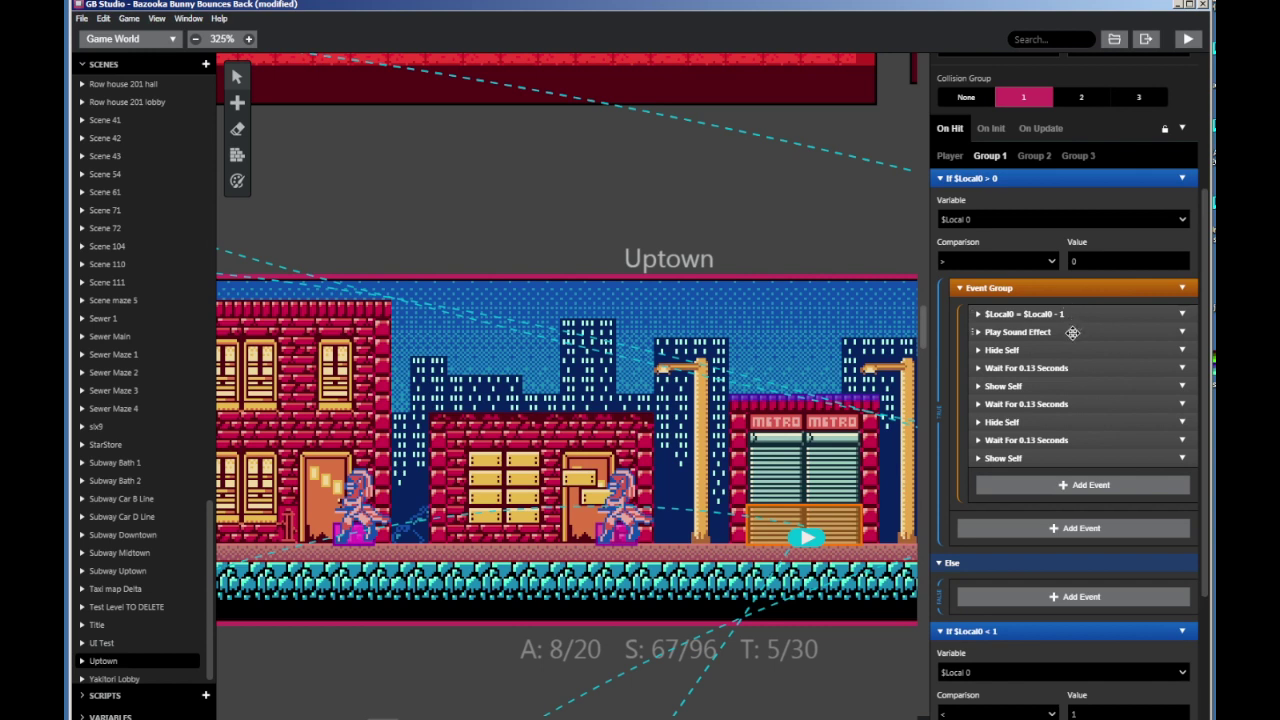
left_click(1072, 332)
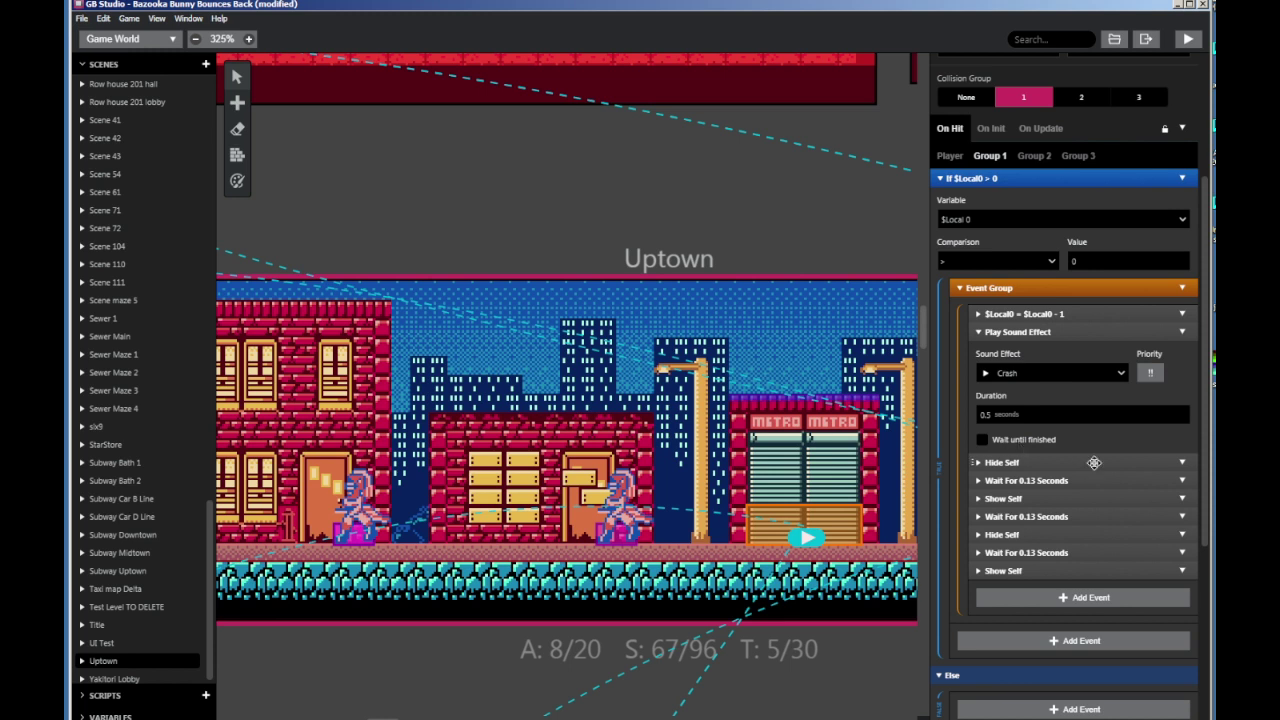
left_click(1050, 334)
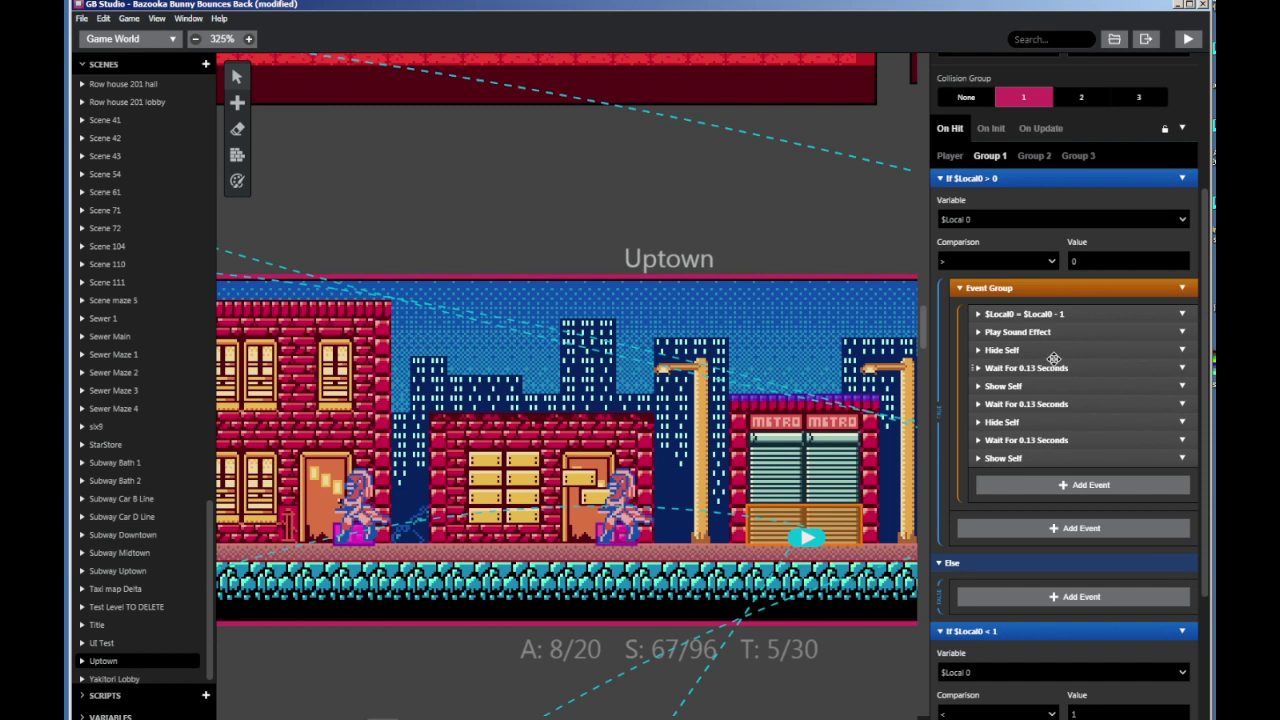
left_click(1051, 352)
left_click(1051, 354)
scroll(1040, 424, "down", 3)
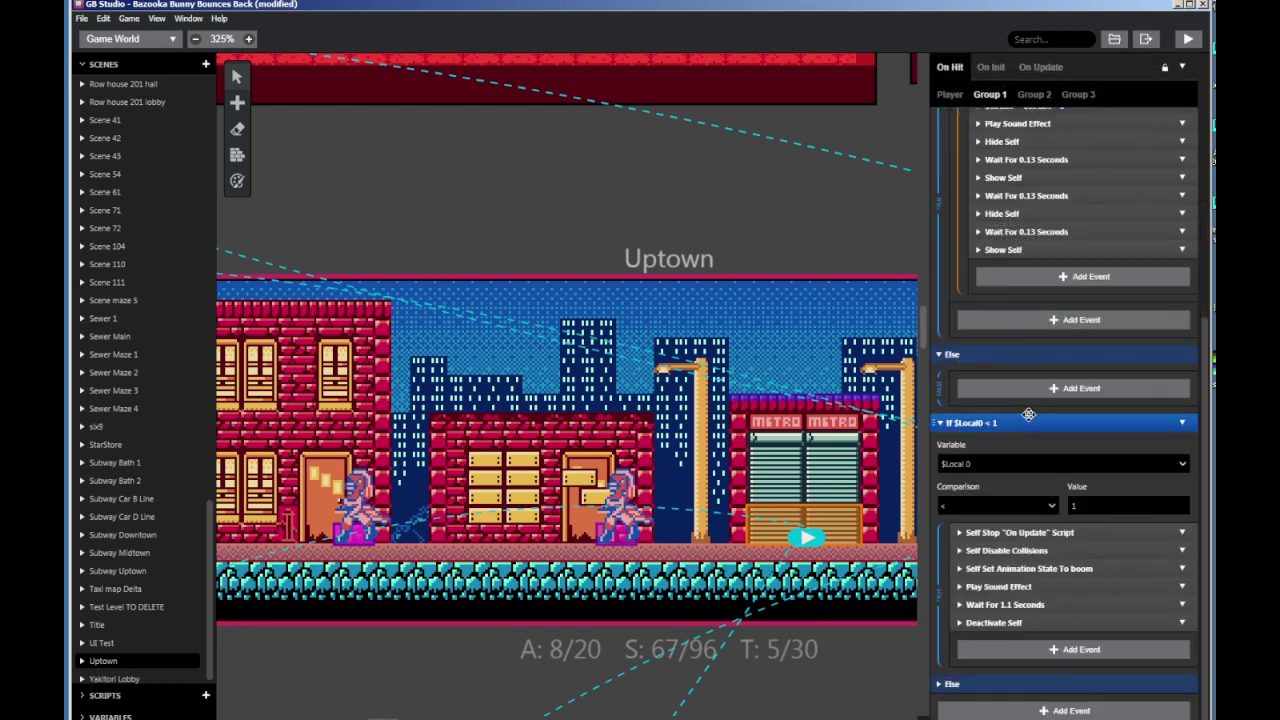
left_click(1051, 533)
scroll(1068, 530, "up", 3)
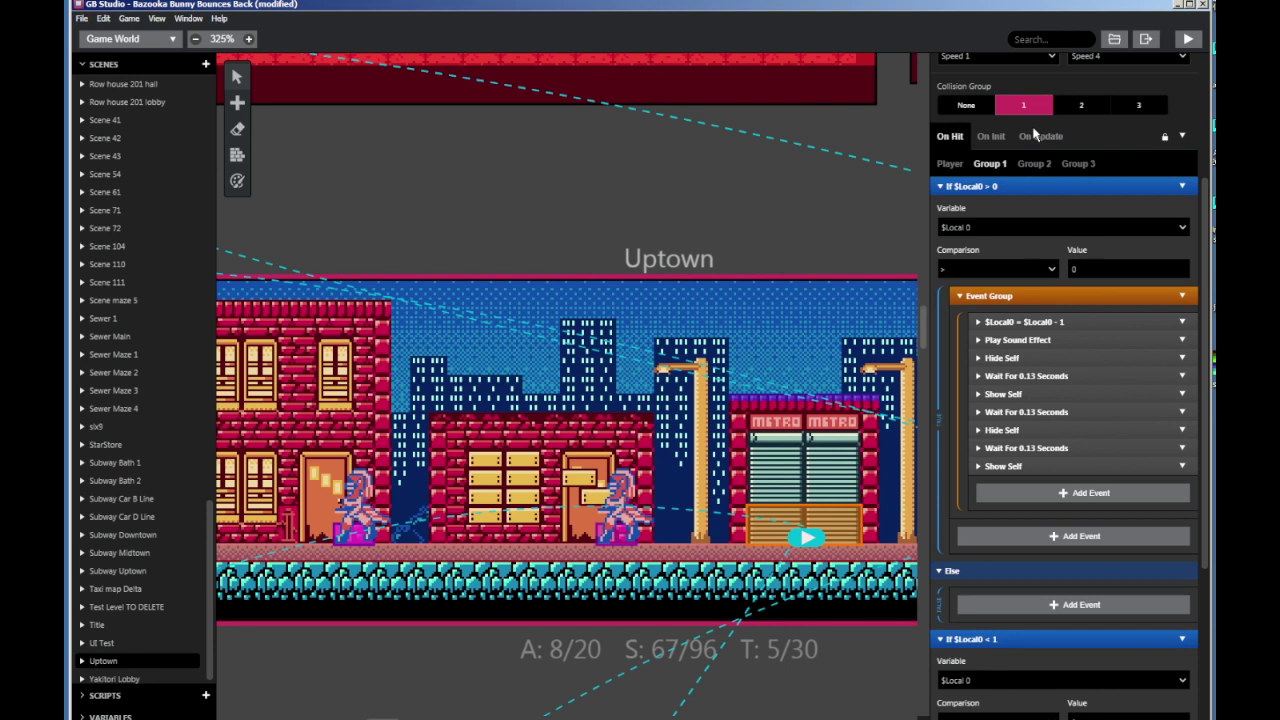
scroll(1023, 403, "down", 3)
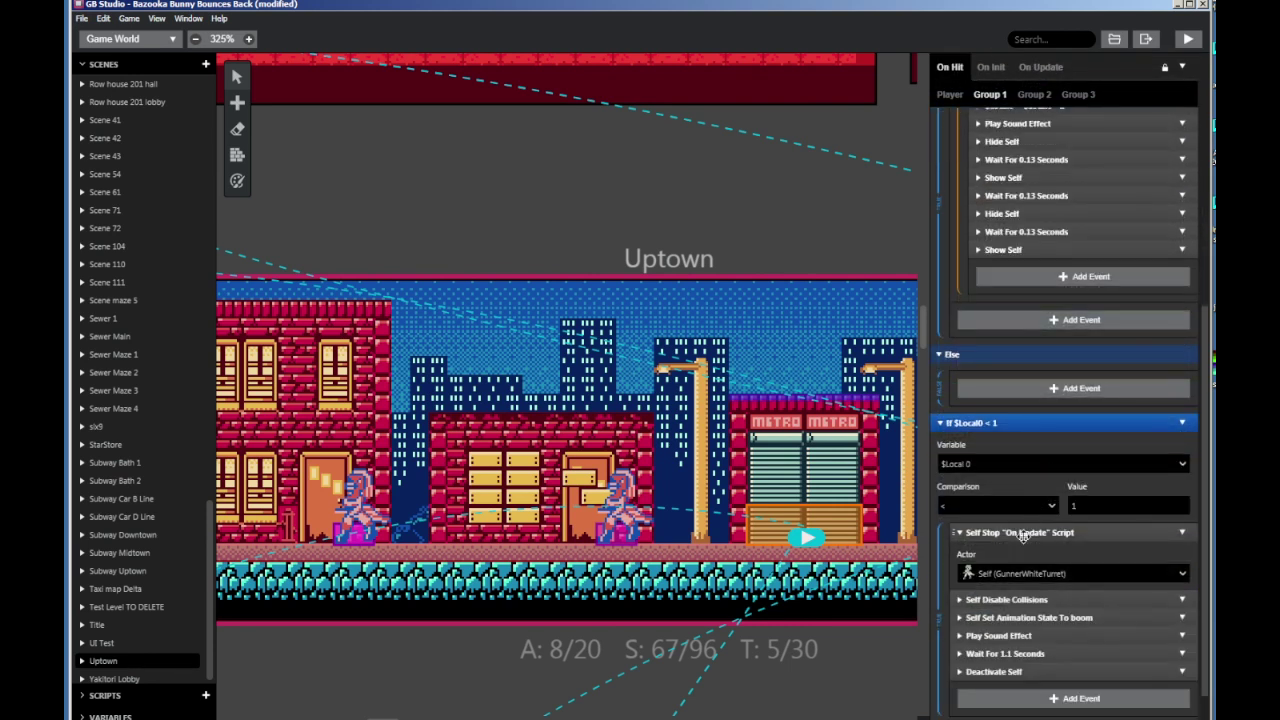
scroll(1070, 540, "down", 1)
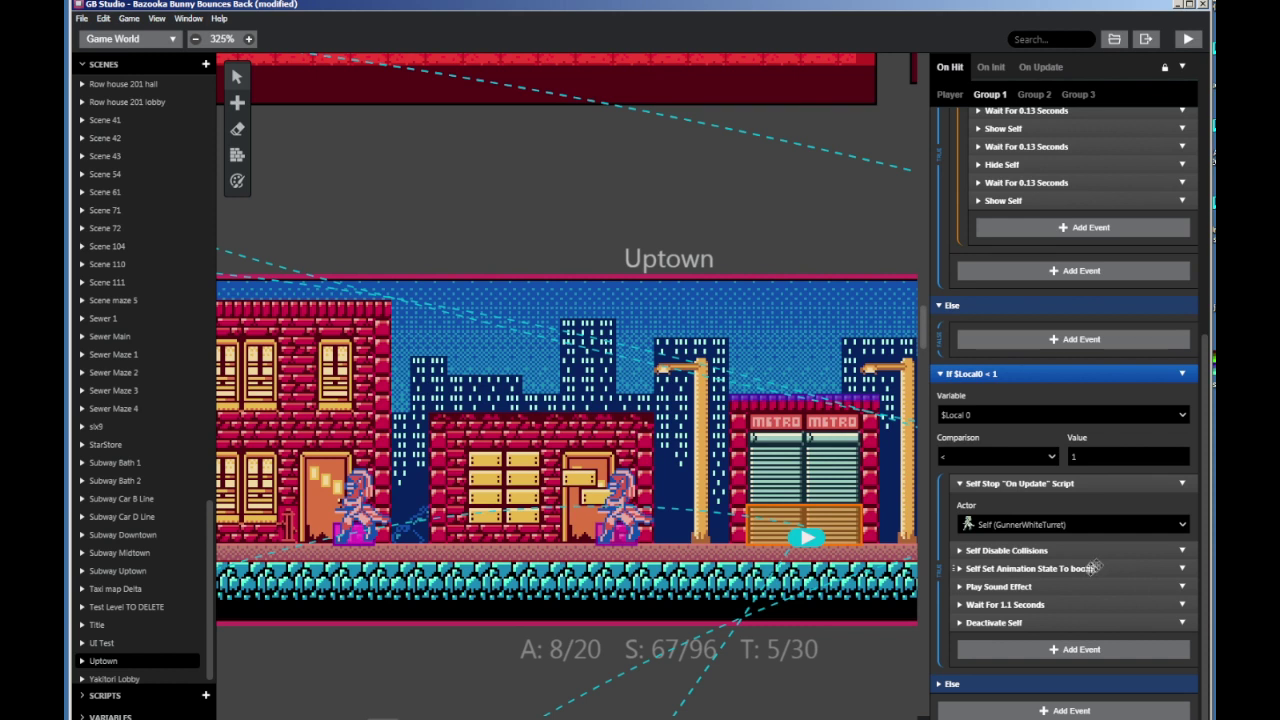
left_click(1053, 585)
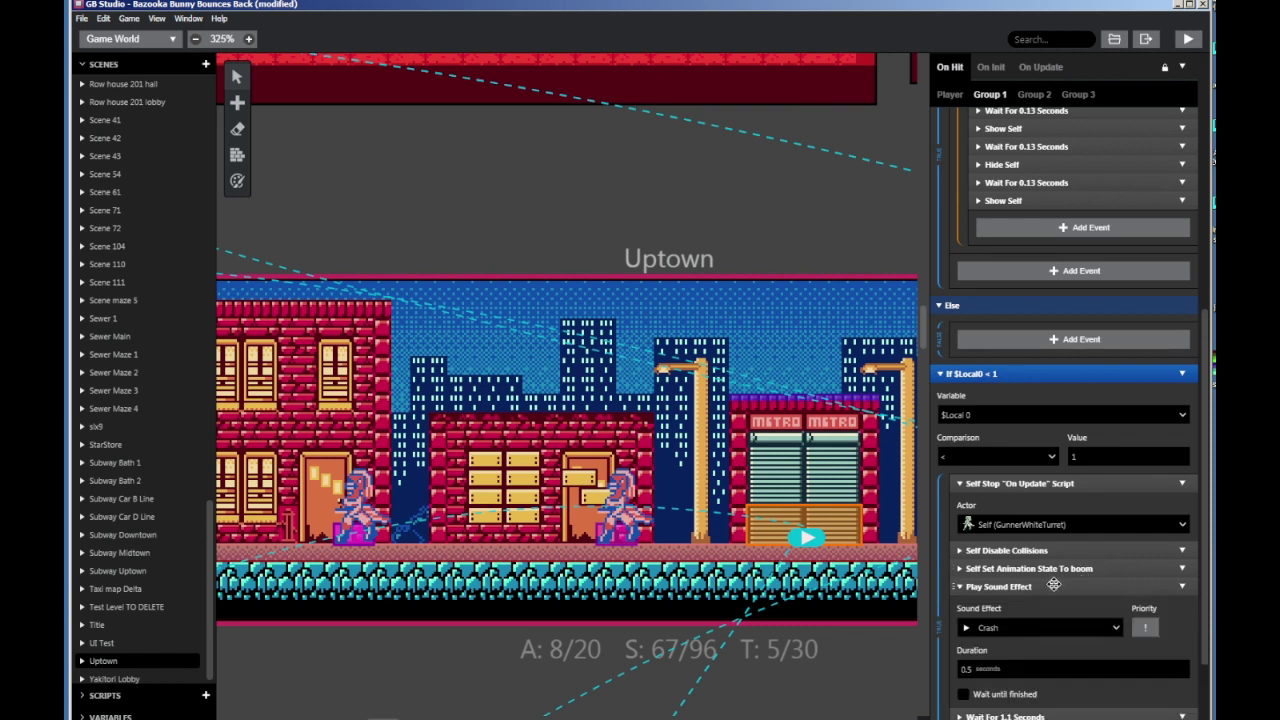
left_click(1053, 585)
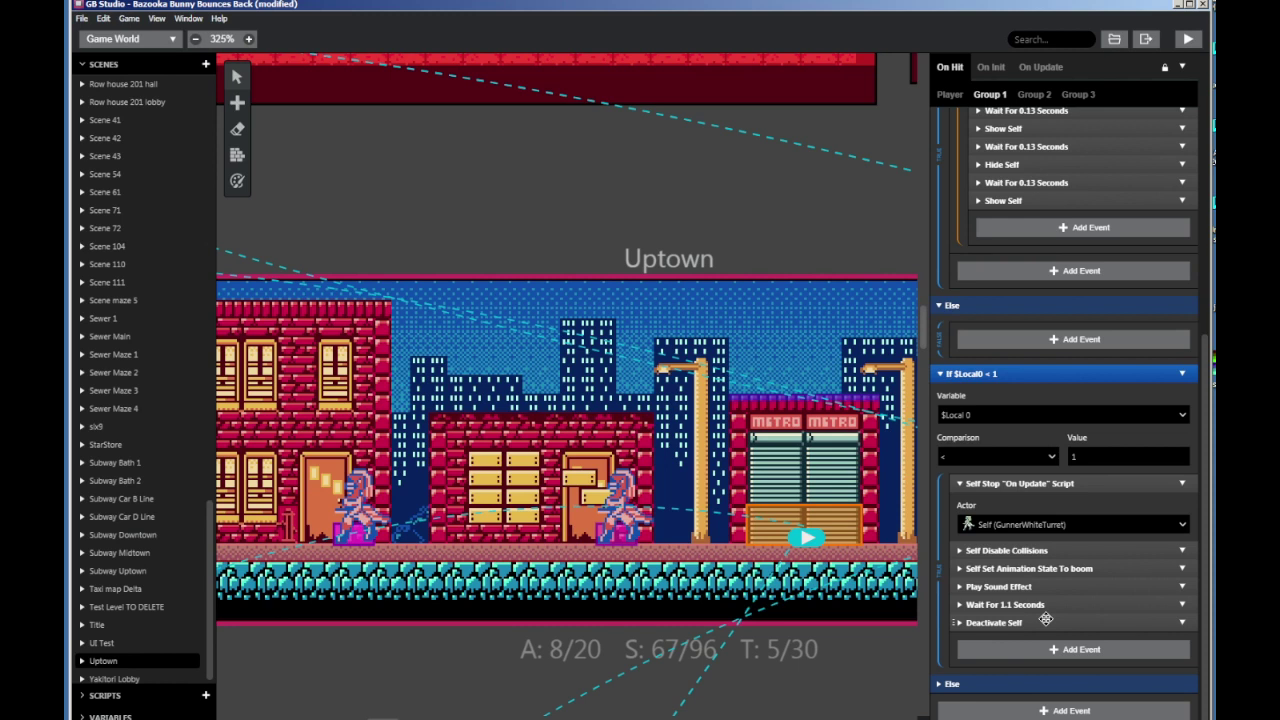
scroll(1045, 619, "up", 5)
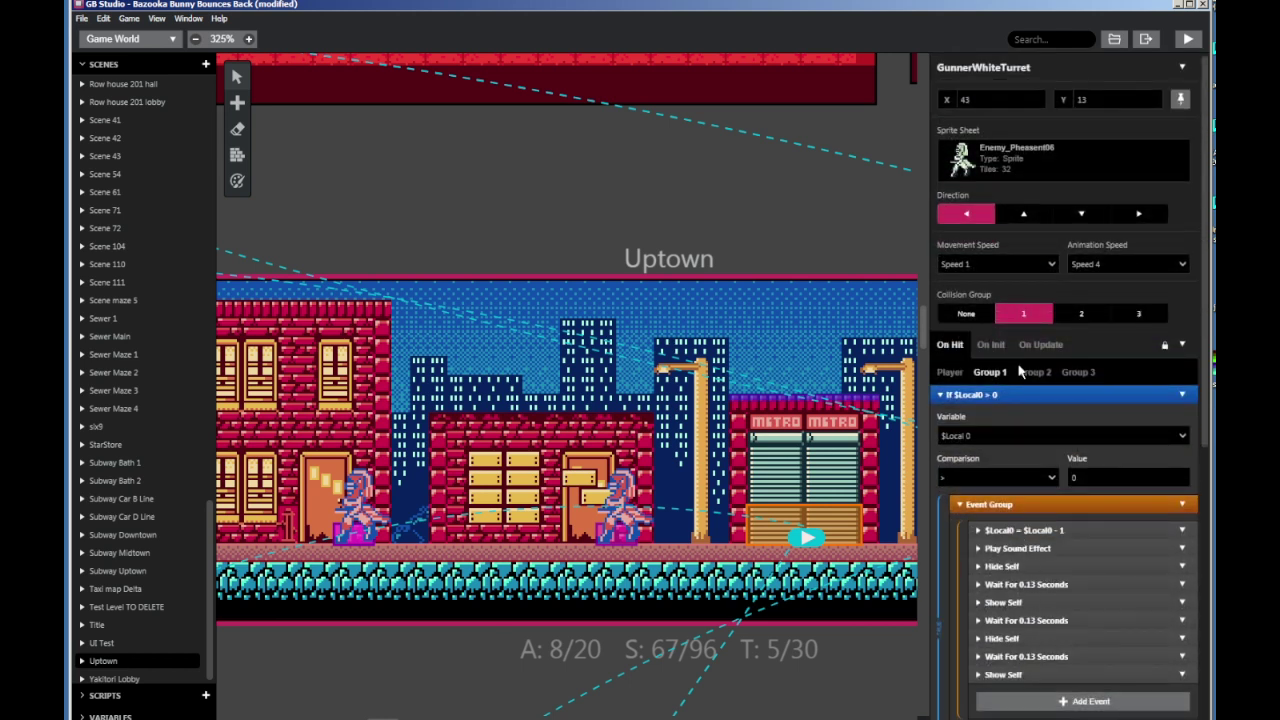
Show the actor's On Hit Group 2 script
left_click(1022, 372)
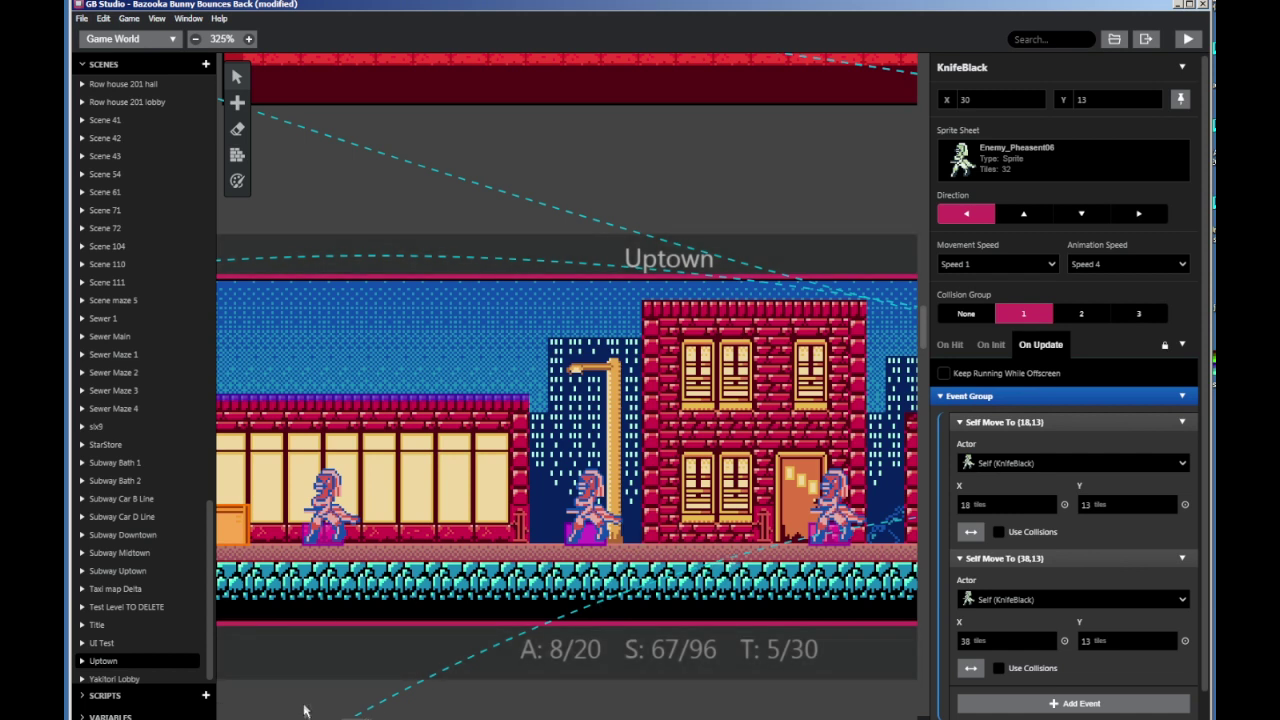
scroll(567, 380, "right", 2)
scroll(567, 400, "left", 2)
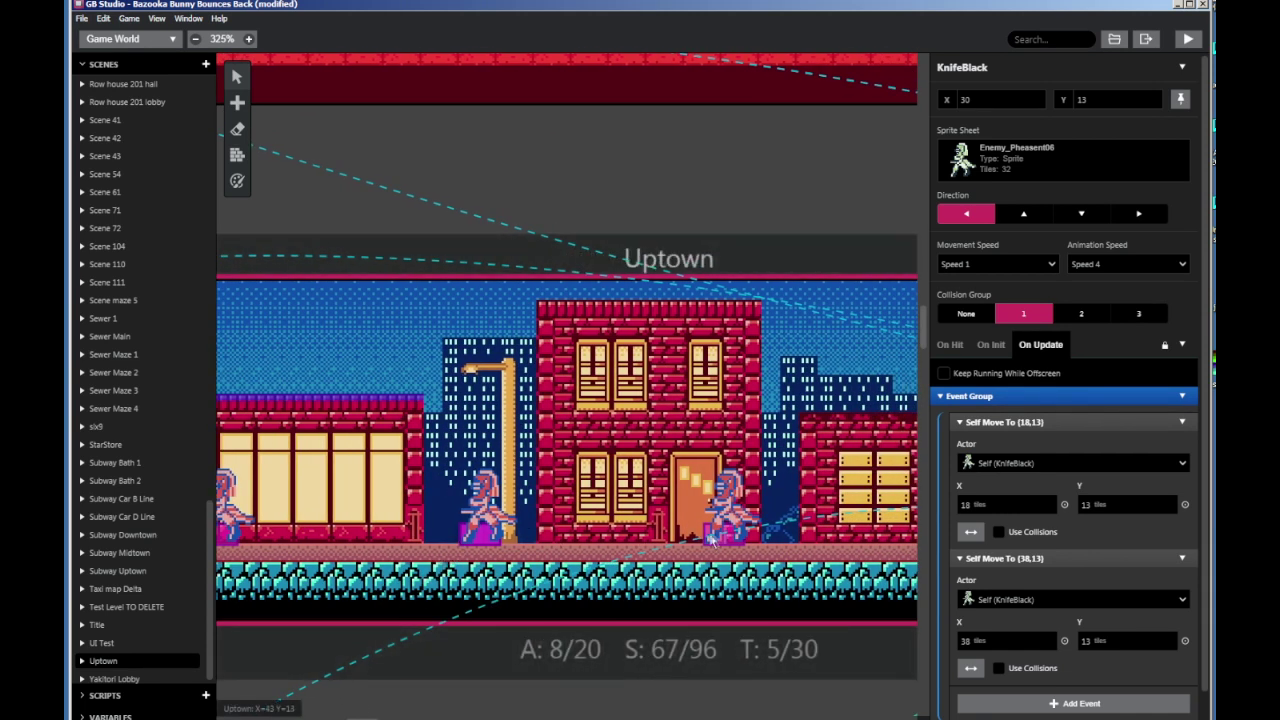
Inspect the GunnerWhiteTurret's Launch Projectile settings, then select the Row house 201 Base scene
left_click(727, 538)
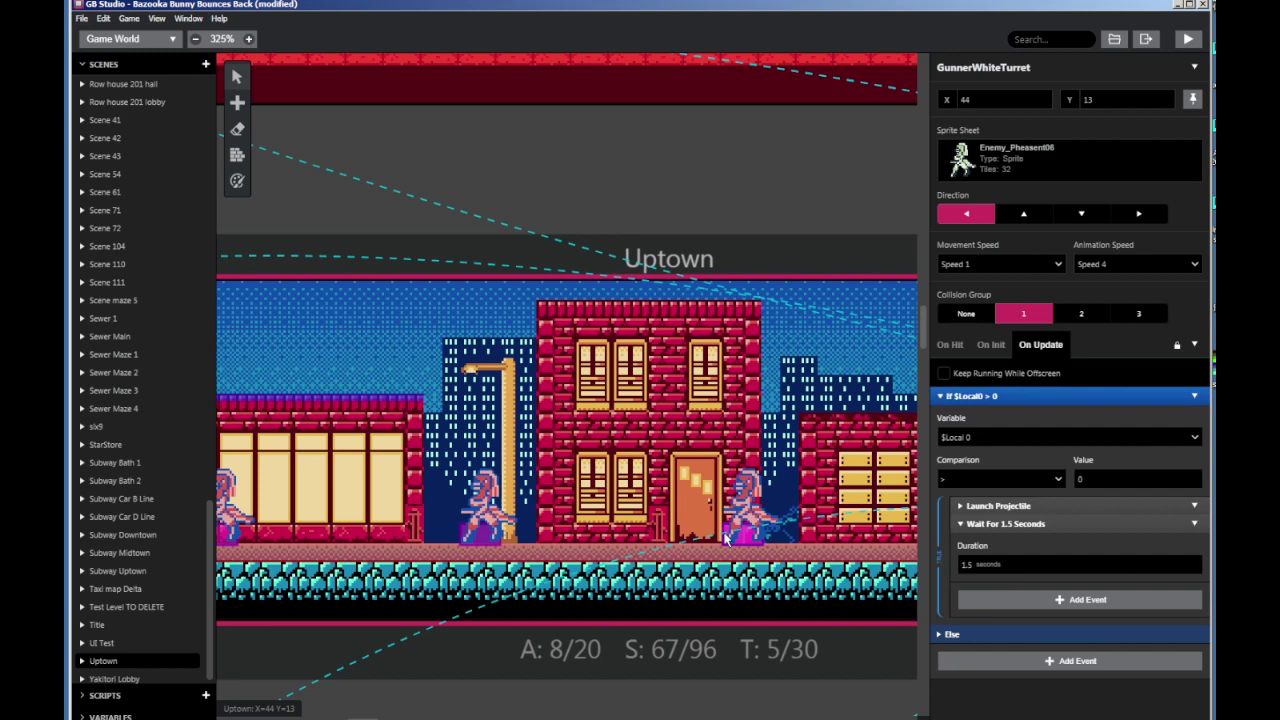
left_click(1024, 507)
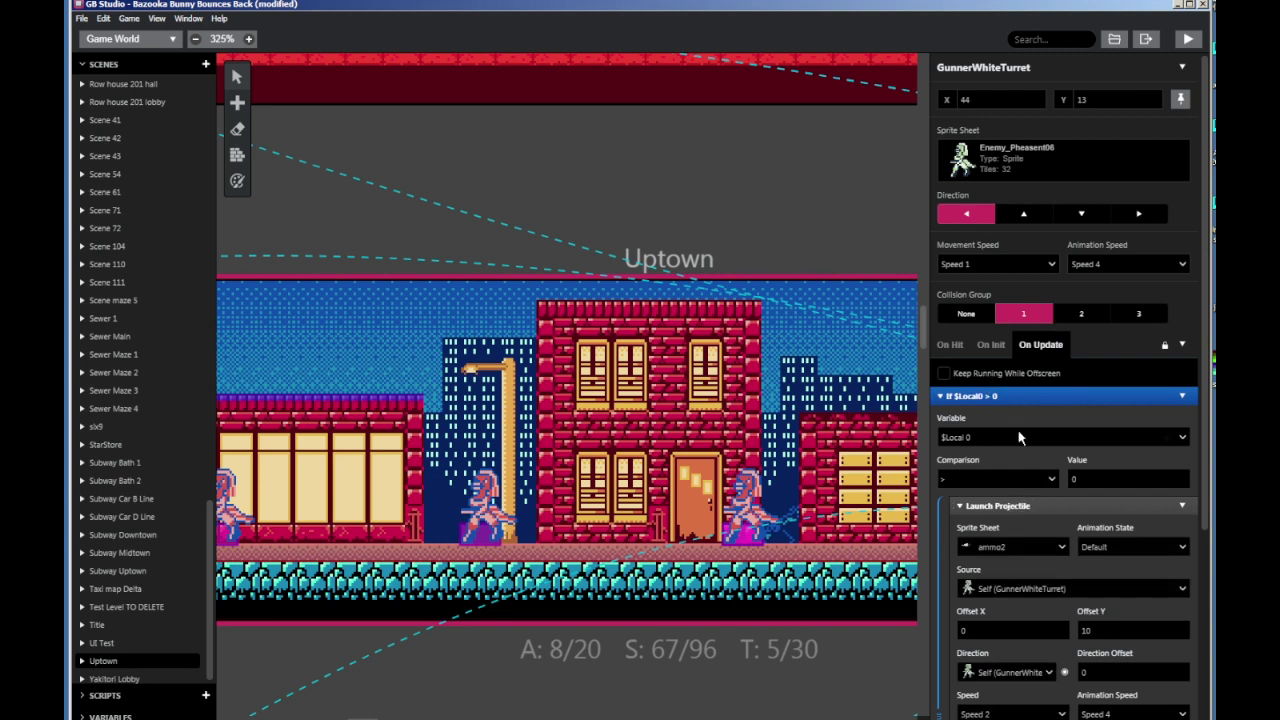
scroll(1015, 436, "down", 1)
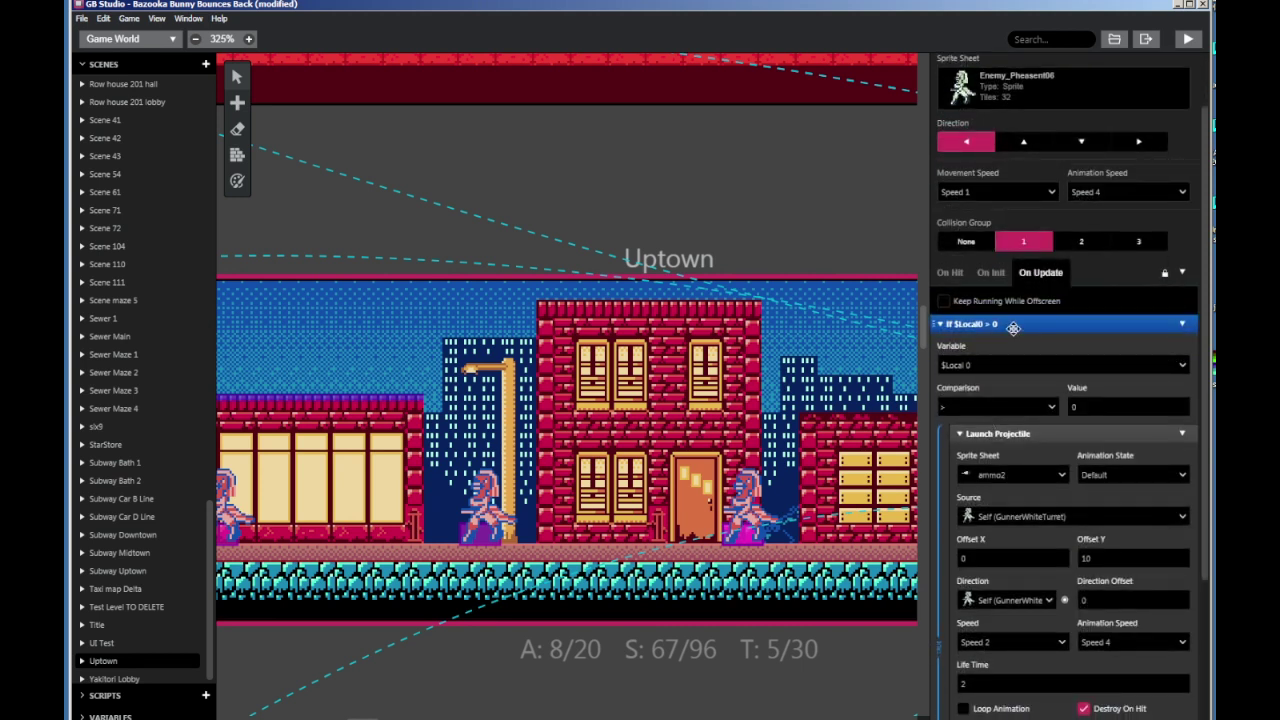
scroll(1038, 356, "down", 1)
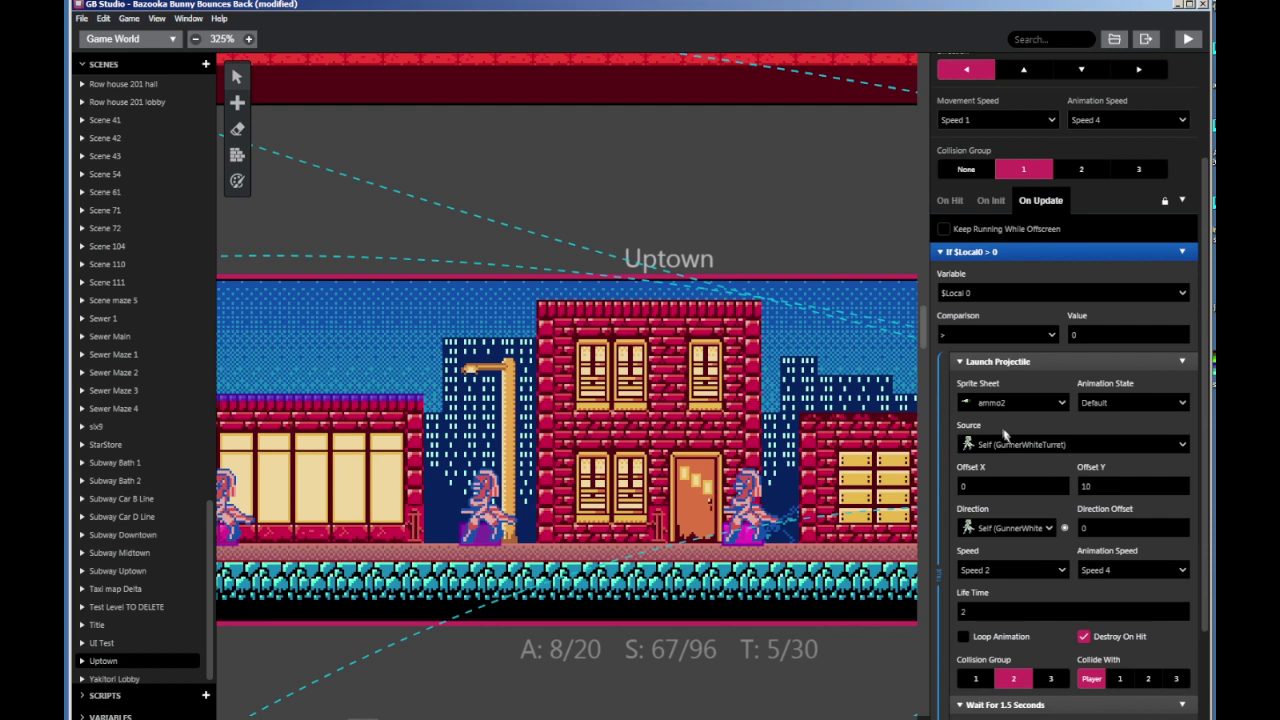
scroll(1028, 540, "down", 2)
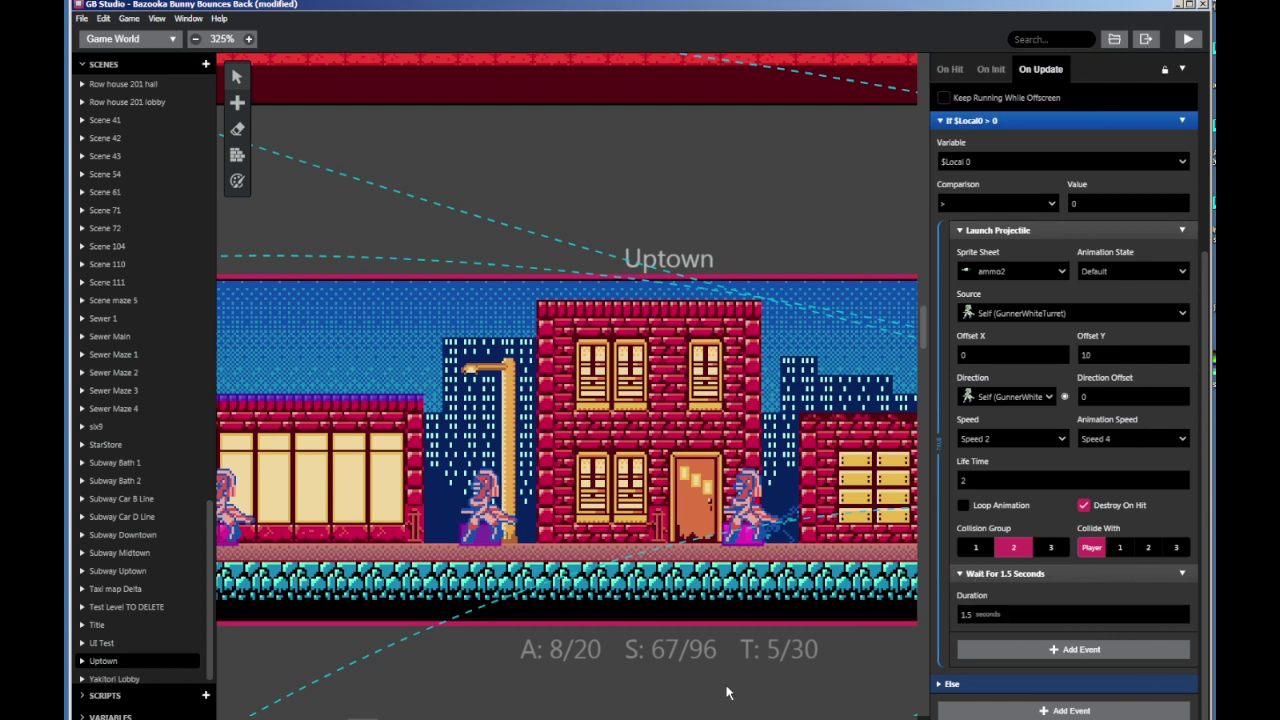
scroll(700, 610, "up", 5)
left_click(670, 527)
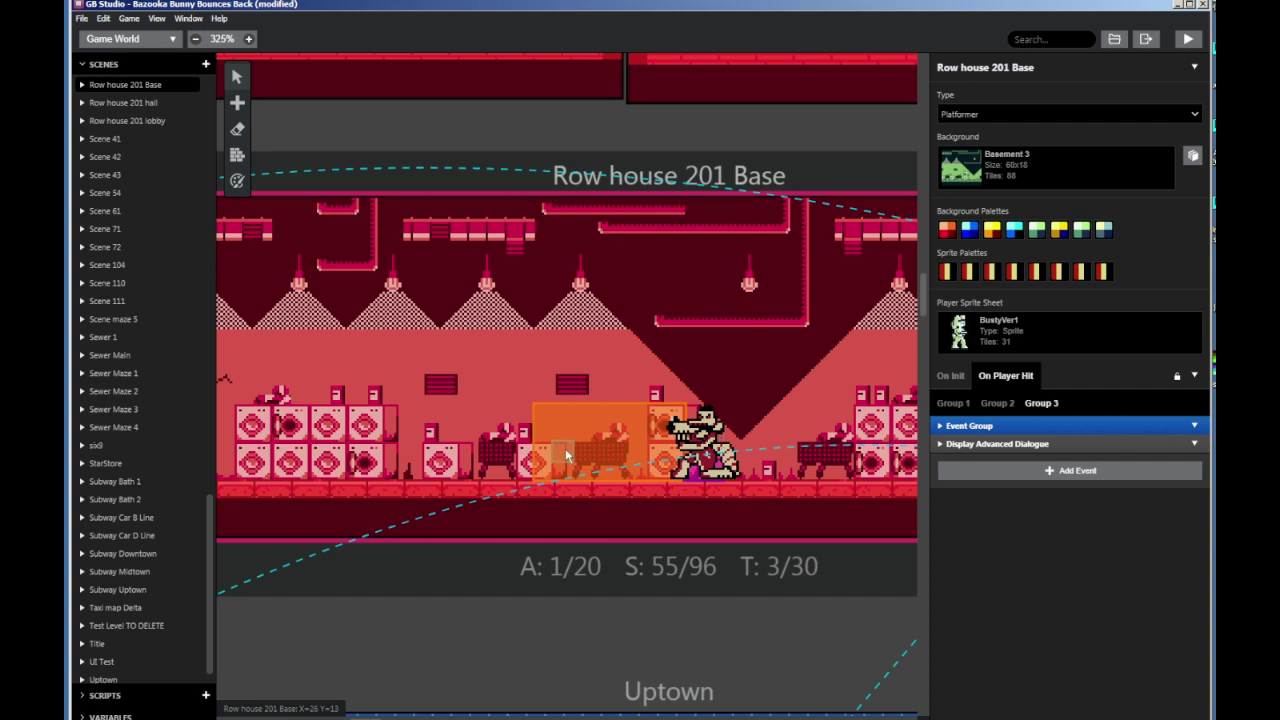
Inspect the gator enemy and Trigger 3's On Leave script, then reselect the gator
left_click(702, 476)
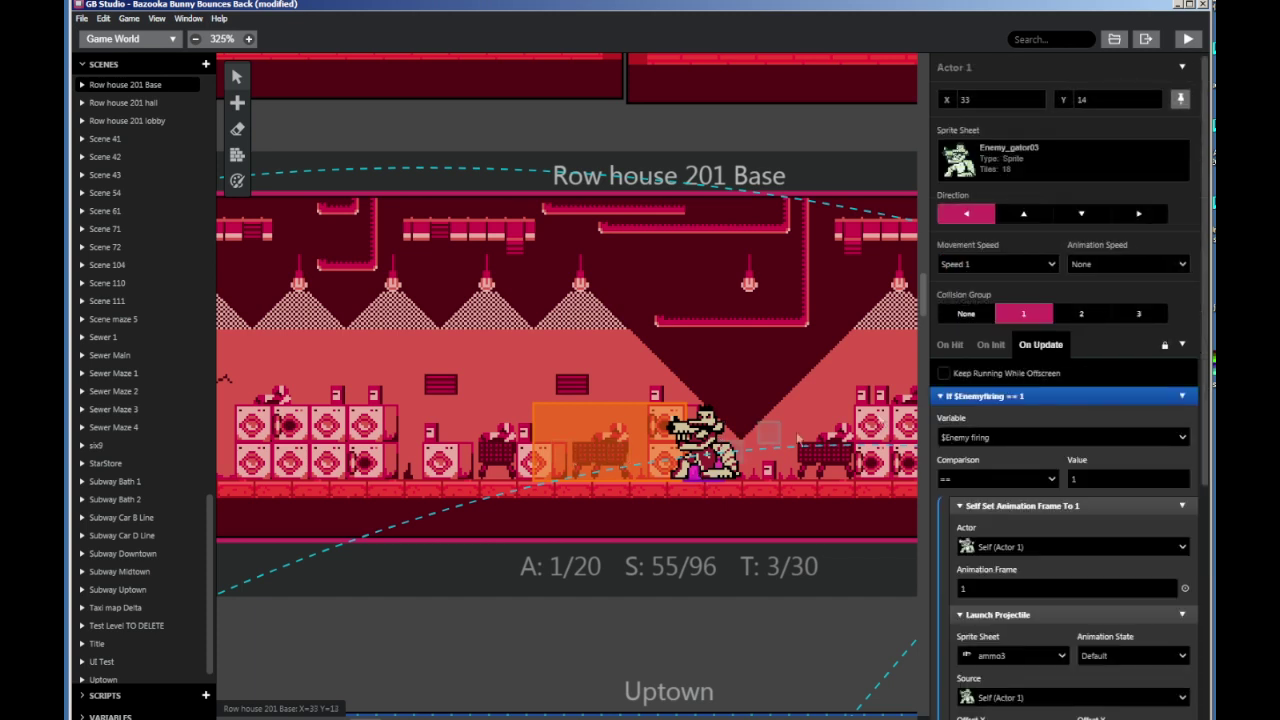
scroll(1060, 400, "down", 2)
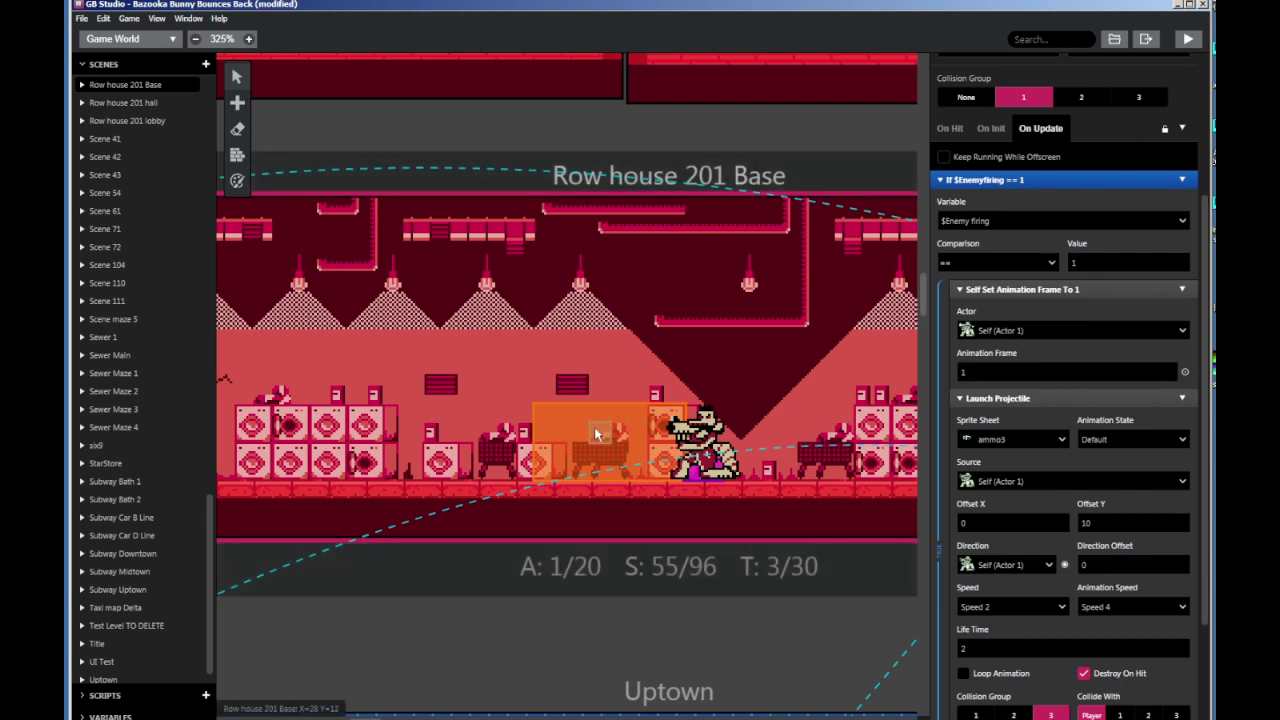
left_click(595, 433)
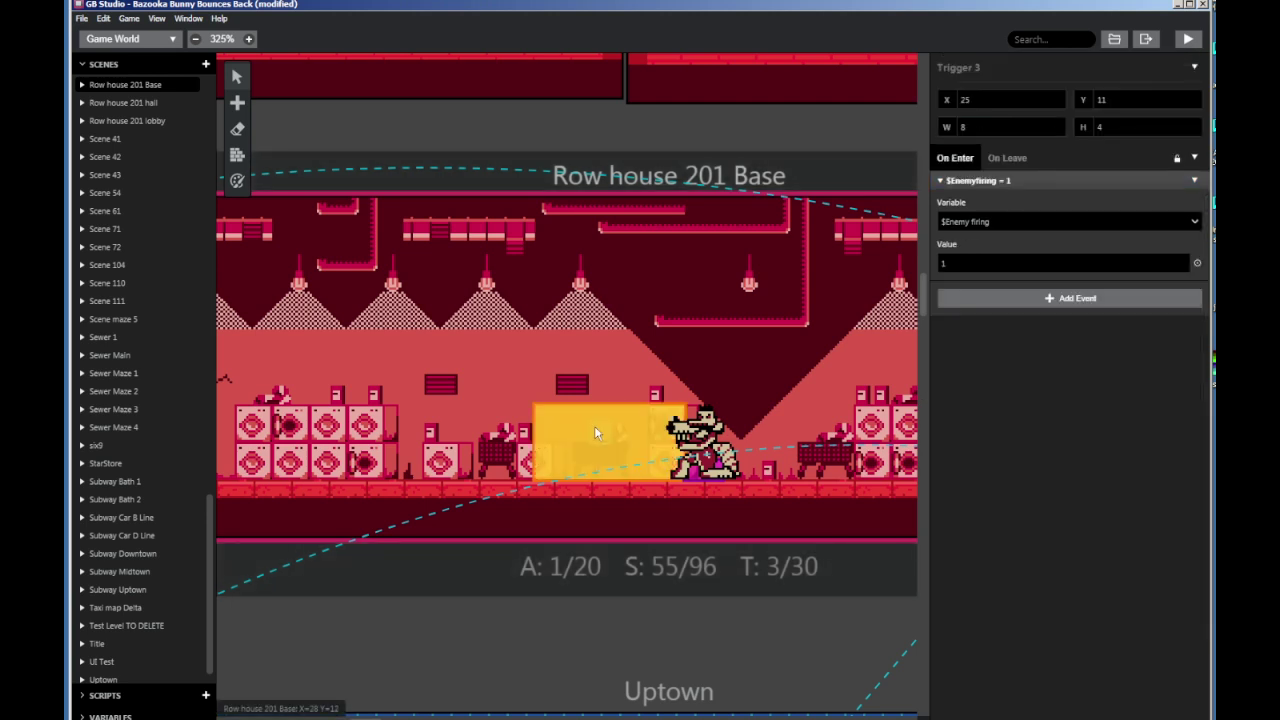
left_click(1006, 159)
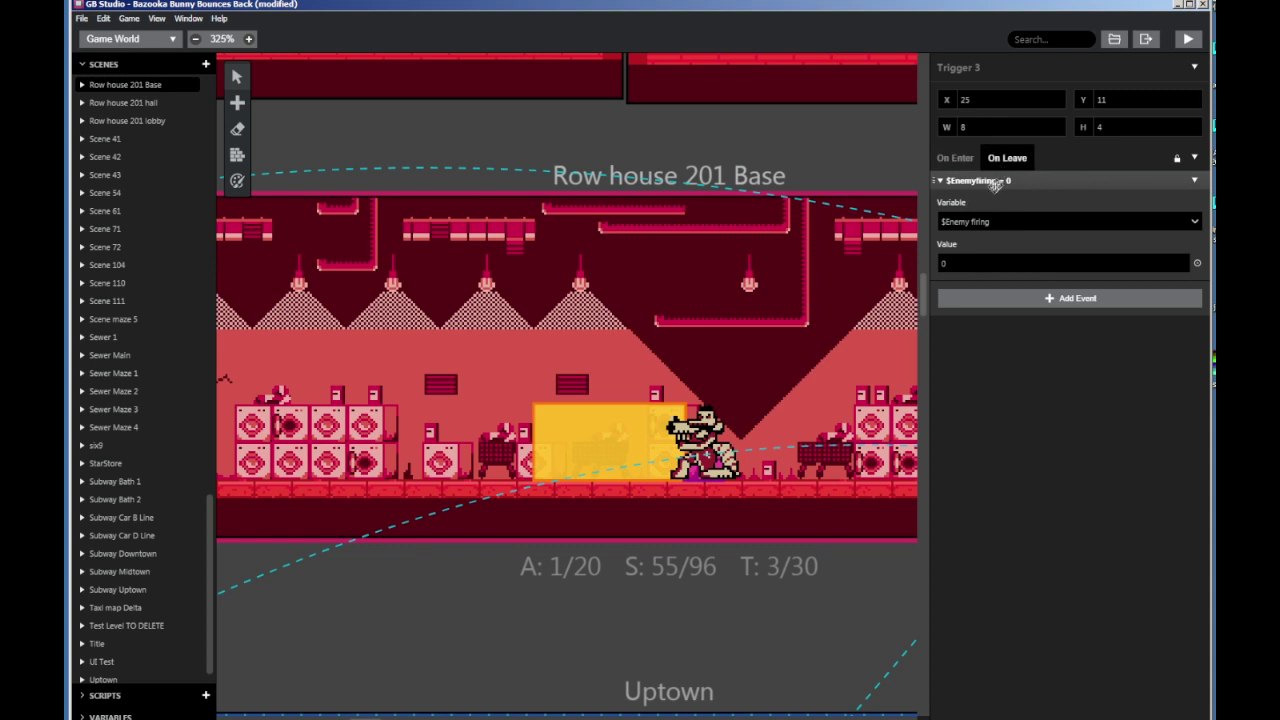
left_click(708, 440)
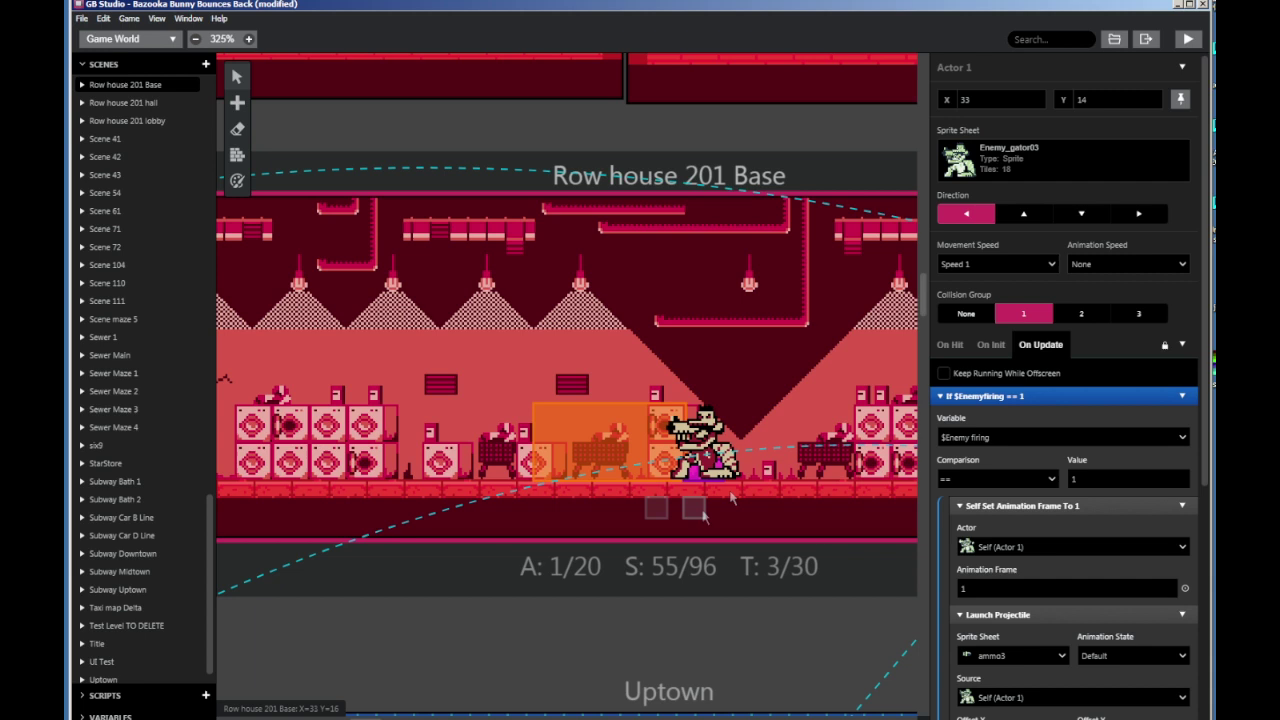
Scroll through the gator's On Update script that launches ammo3 projectiles
scroll(1006, 160, "down", 3)
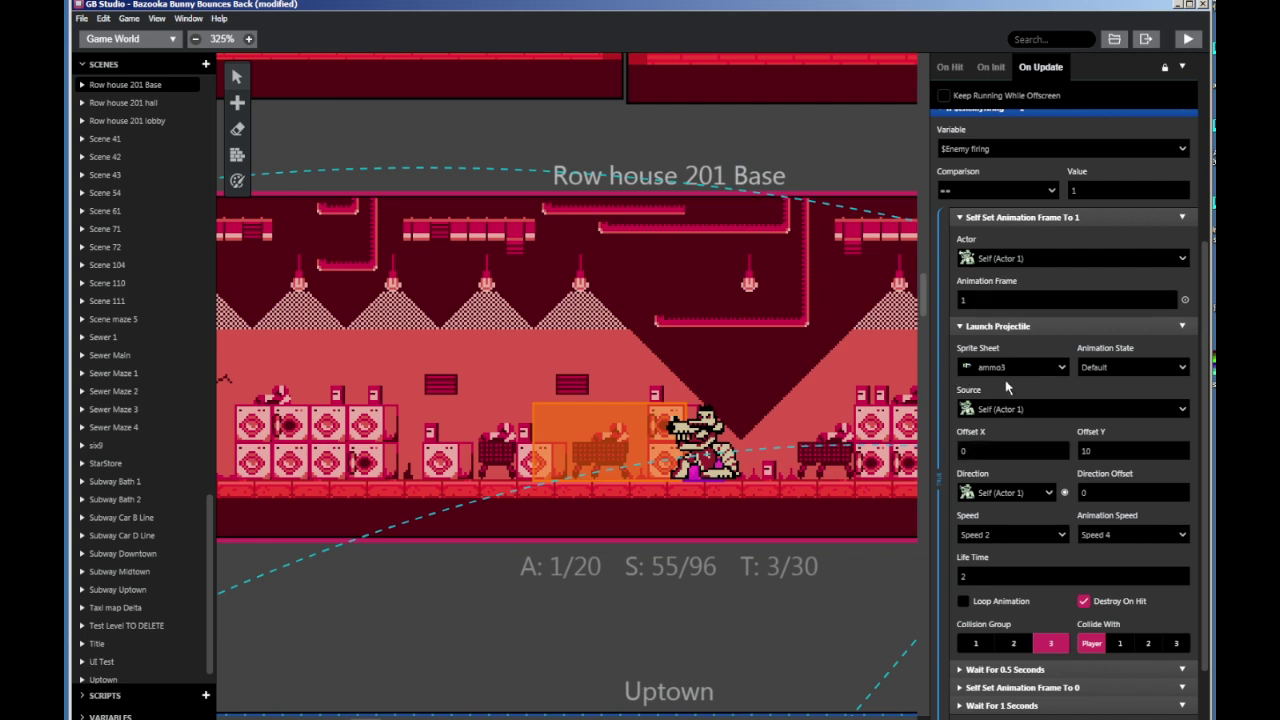
scroll(1060, 450, "down", 2)
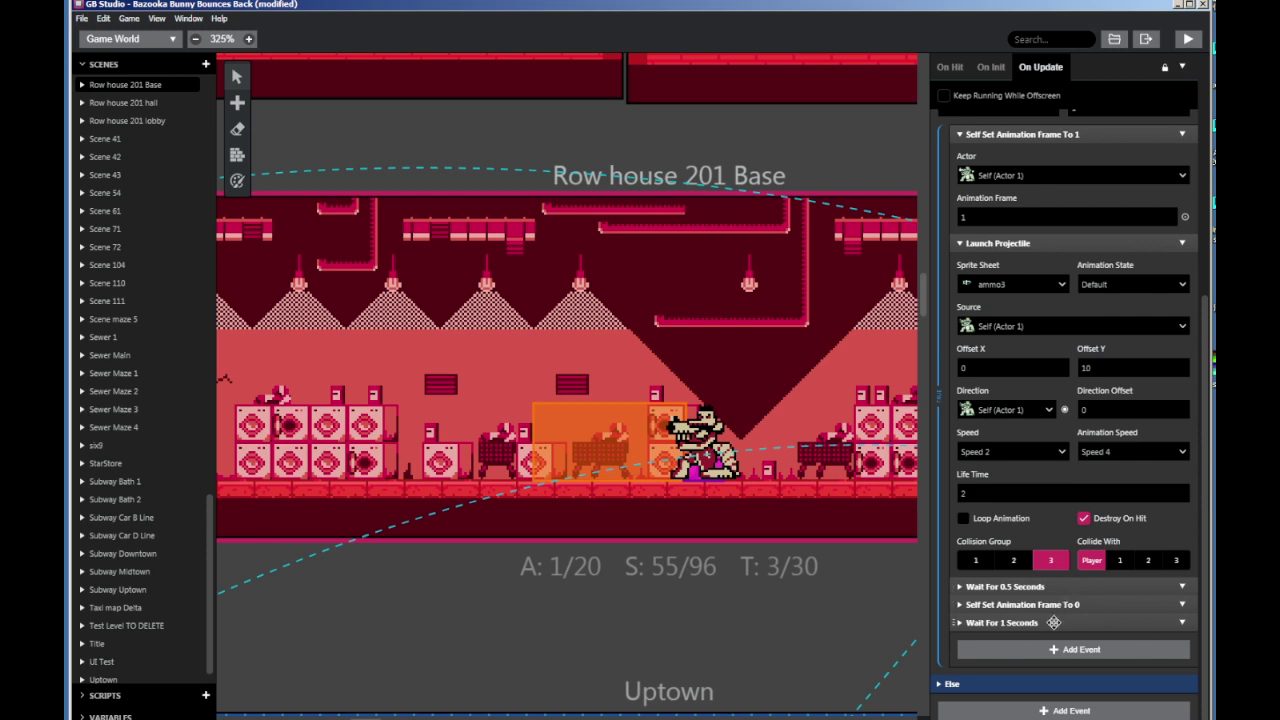
scroll(1036, 570, "up", 1)
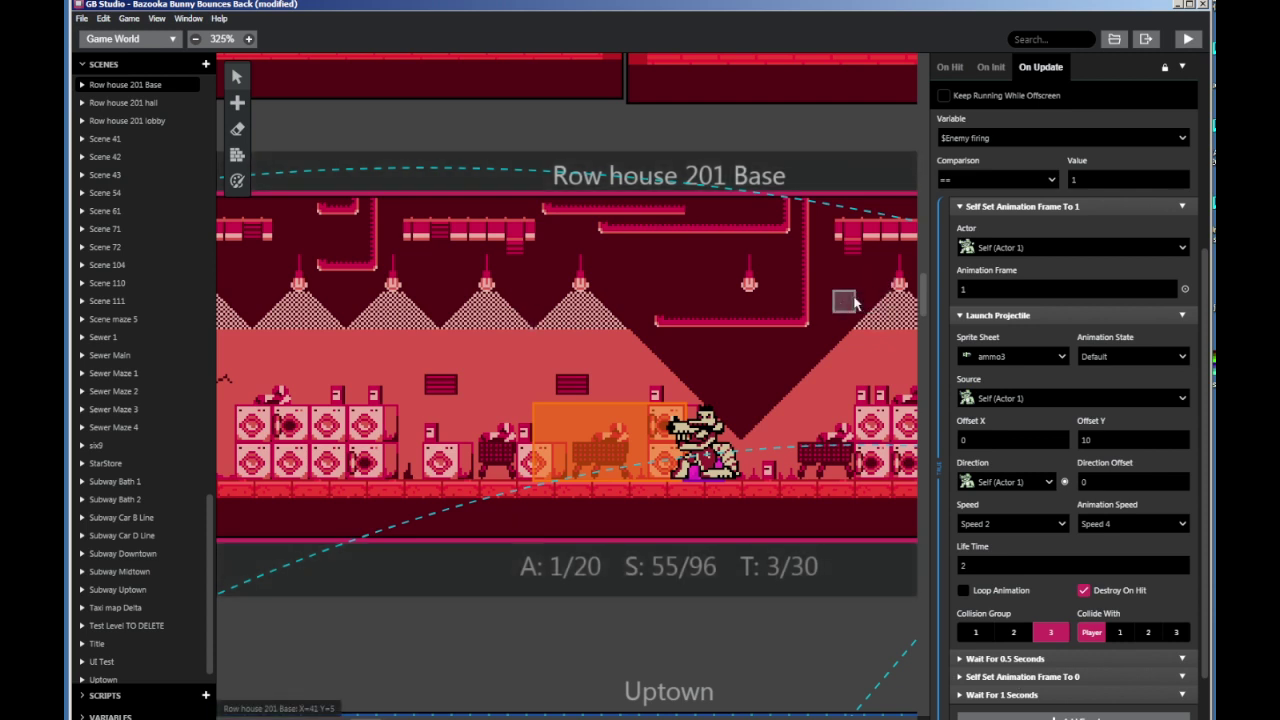
scroll(1040, 450, "up", 5)
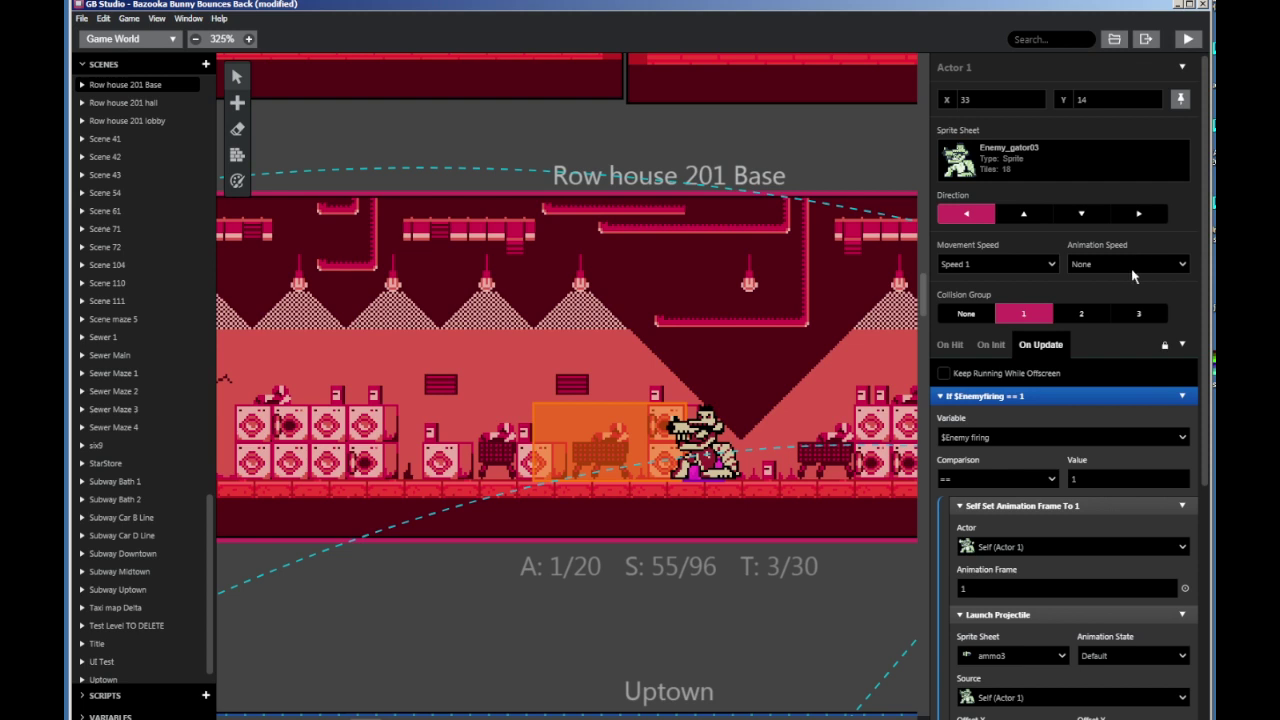
Check Trigger 3's Enemy firing reset, then return to the gator's comparison value of 1
left_click(559, 452)
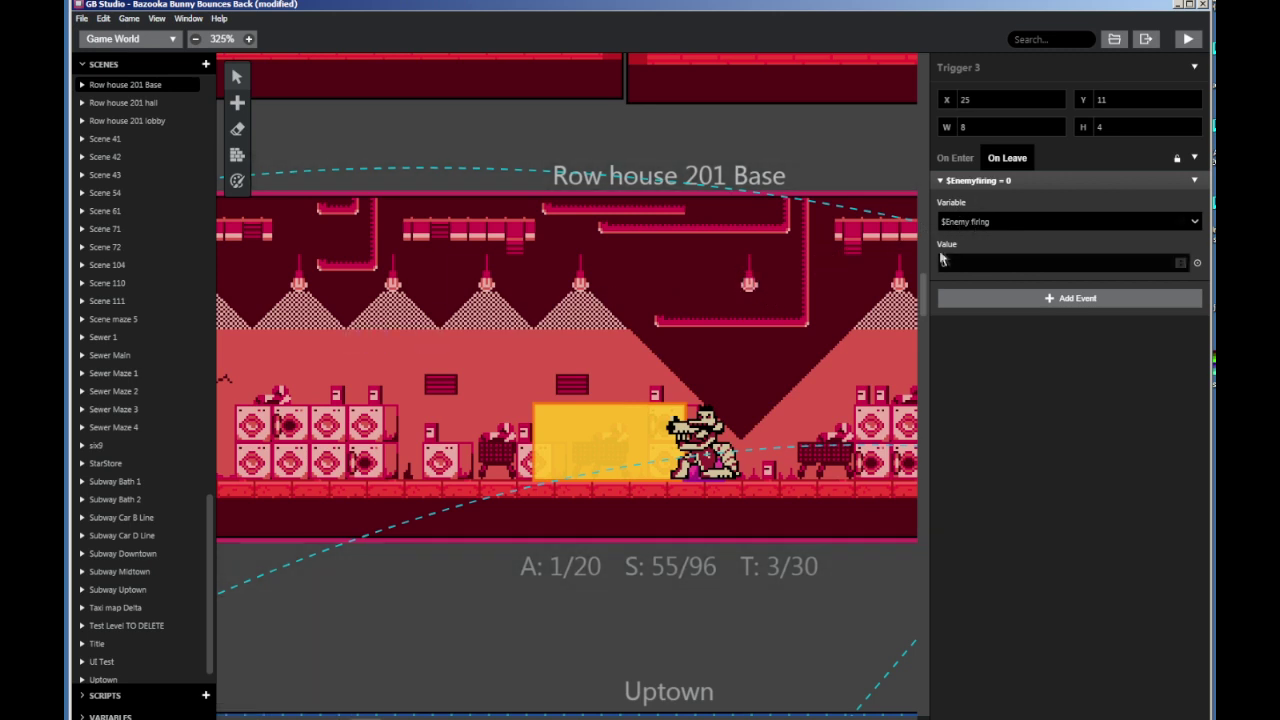
left_click(690, 484)
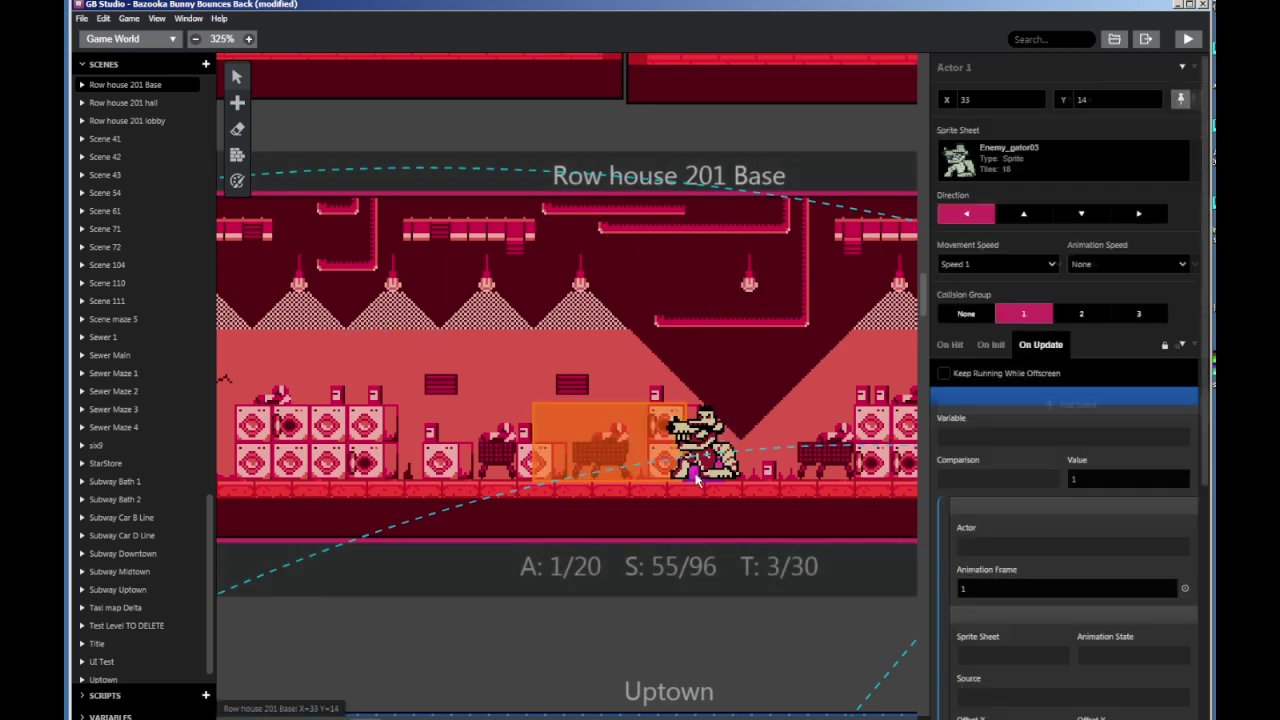
left_click(1073, 481)
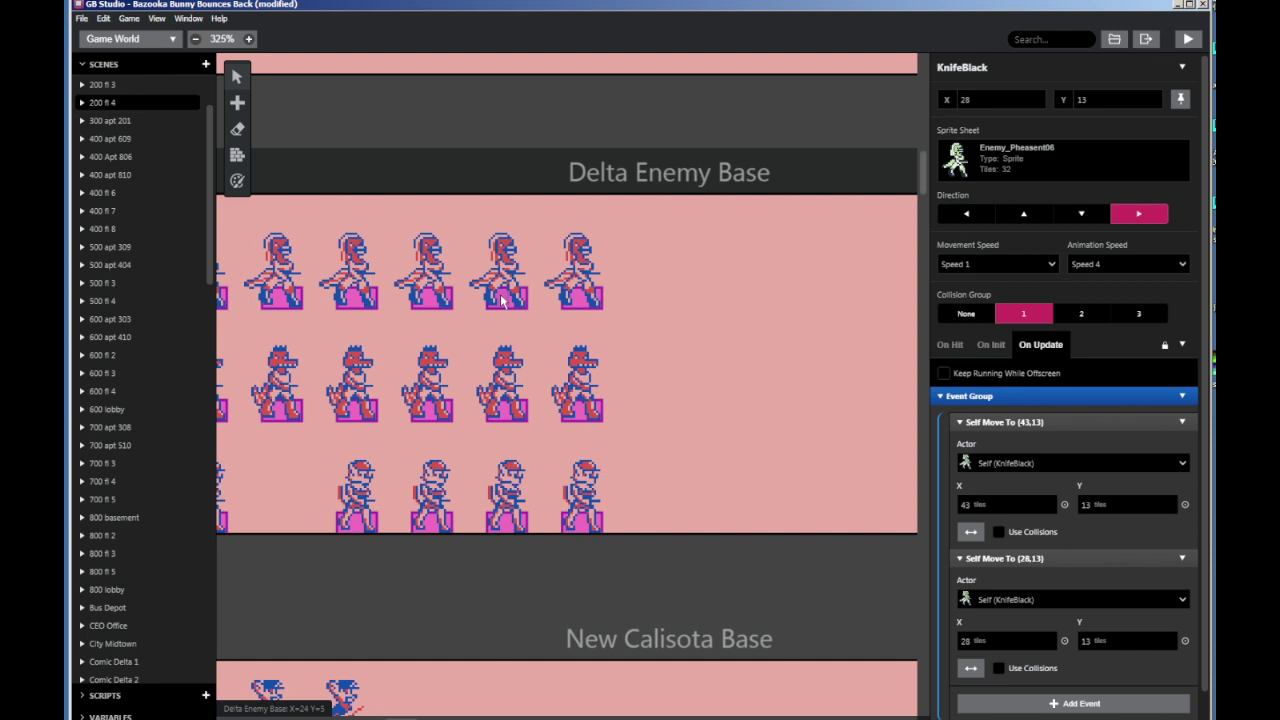
Inspect GunnerWhiteRunner's Move To (47,50) and Launch Projectile events in On Update
left_click(503, 298)
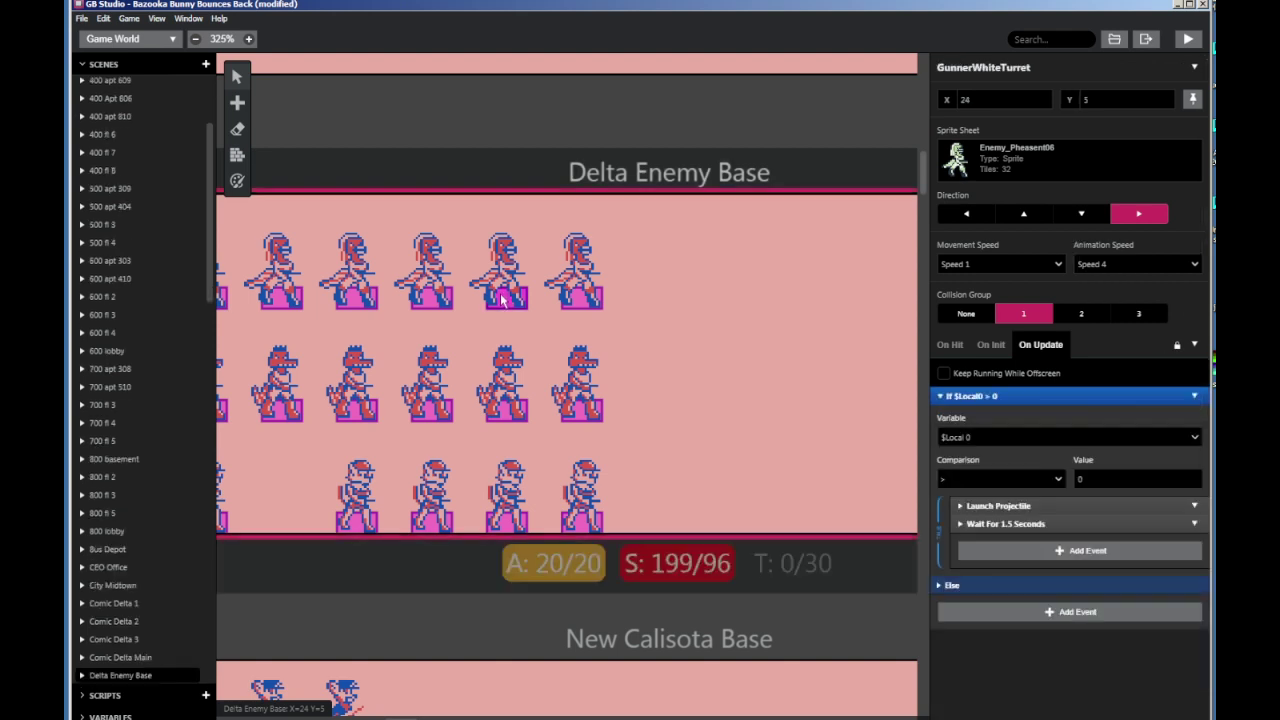
left_click(424, 306)
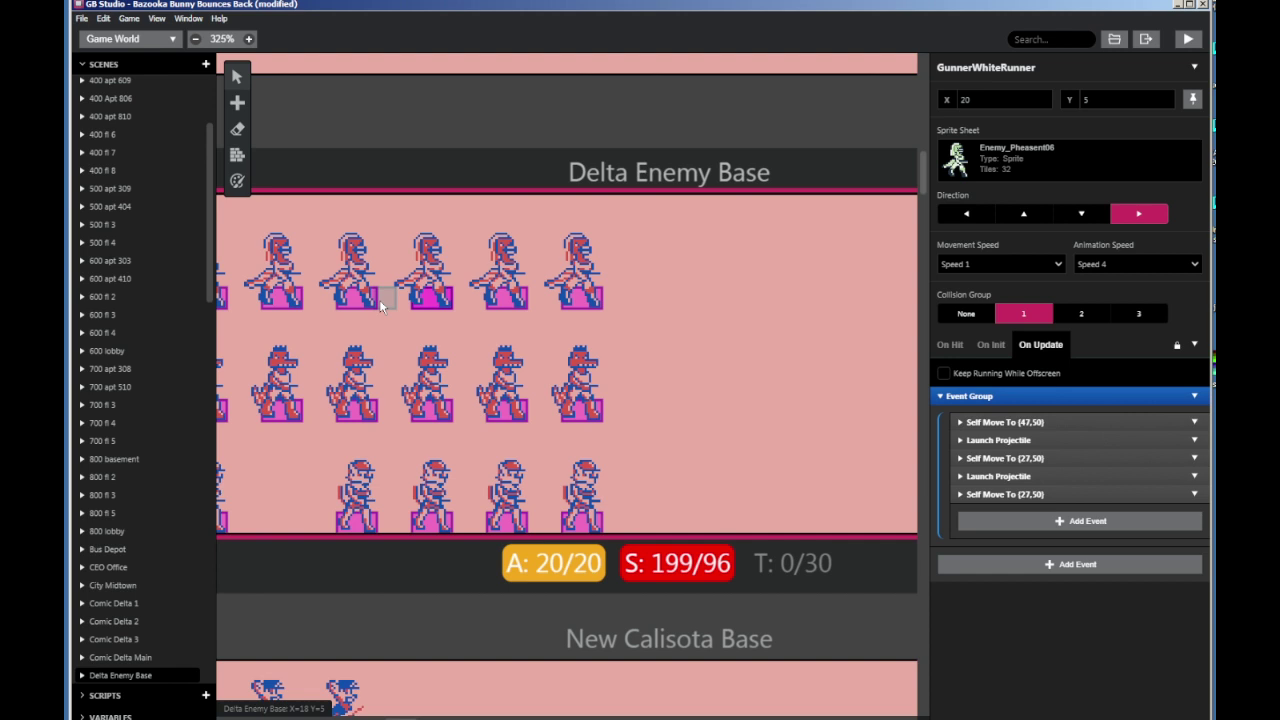
left_click(1034, 421)
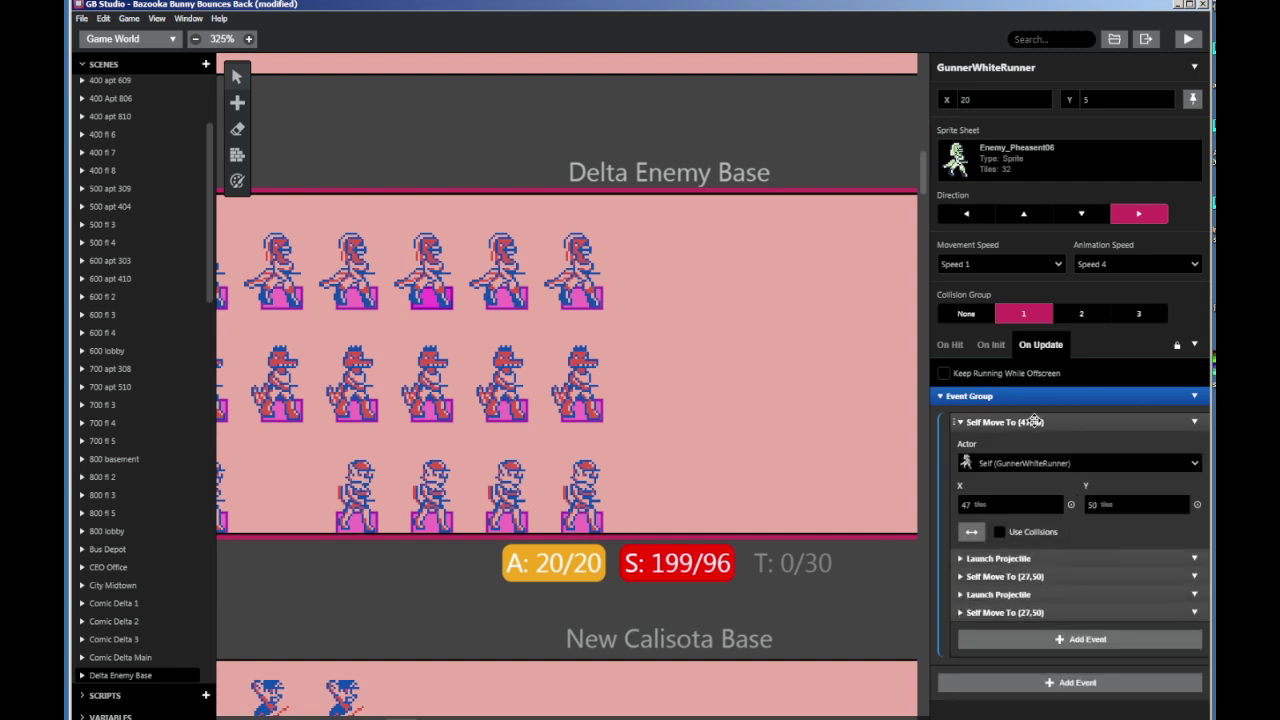
left_click(1030, 557)
scroll(1045, 540, "down", 2)
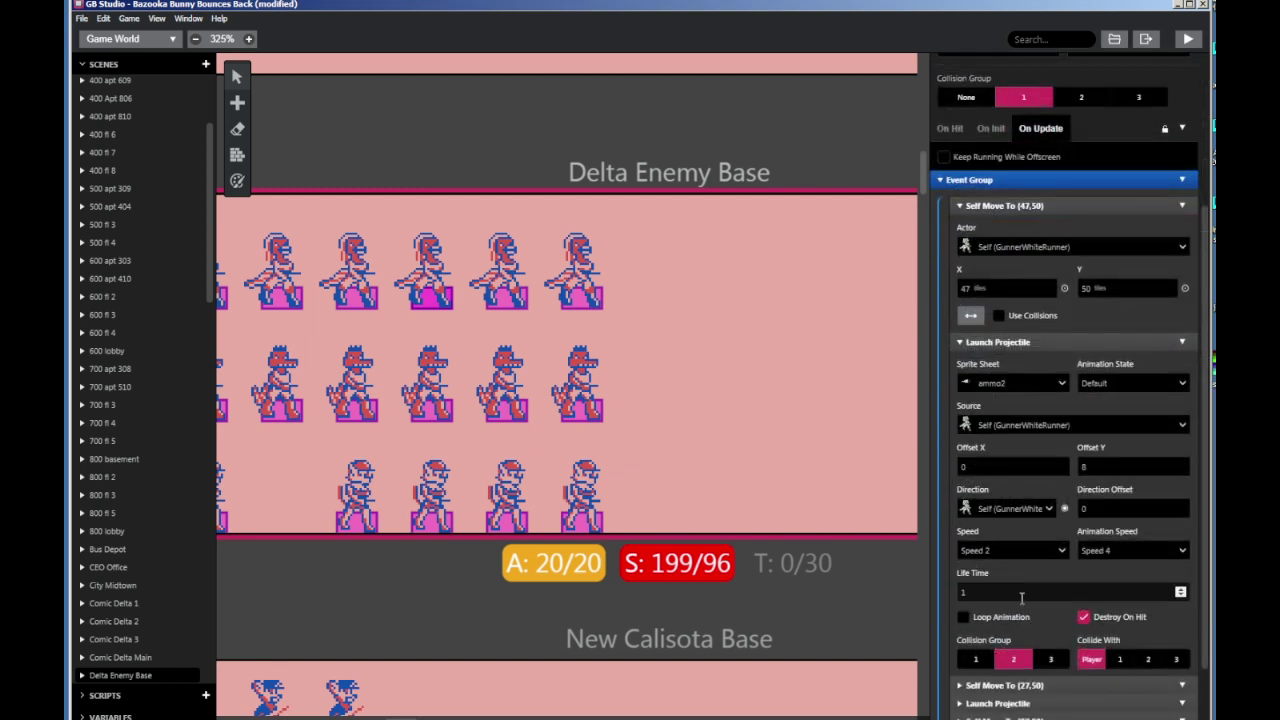
left_click(1011, 342)
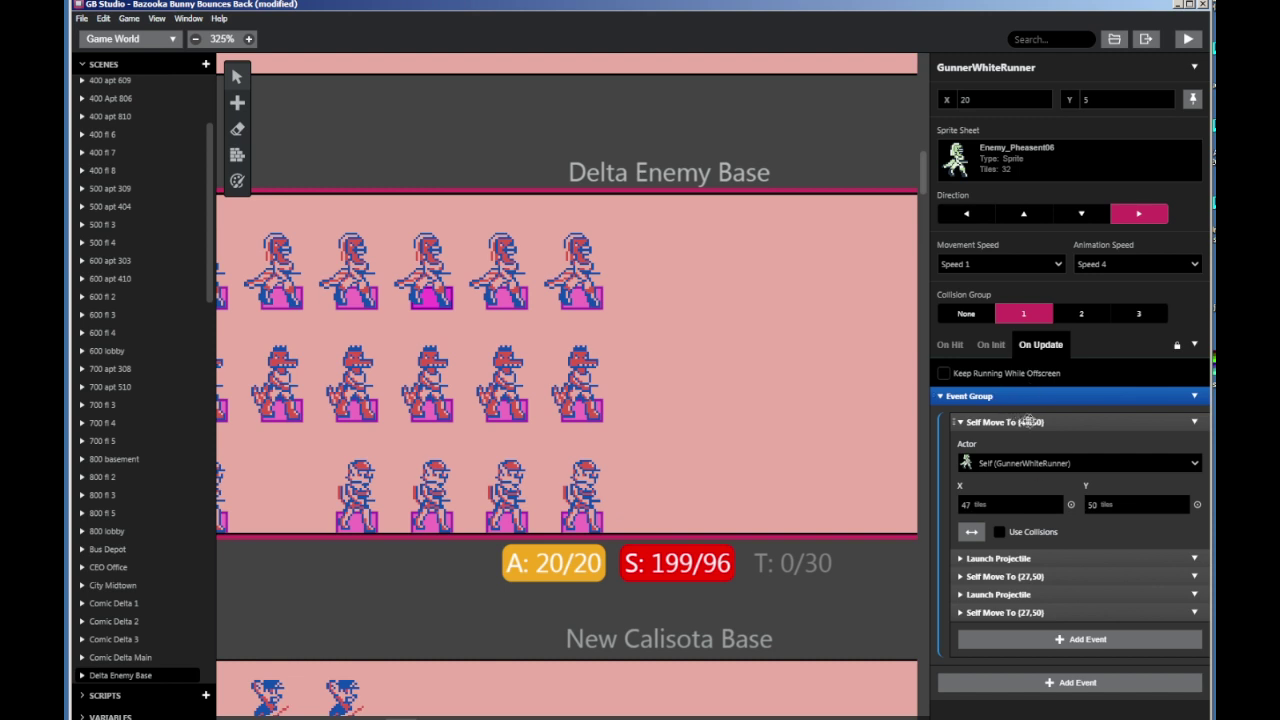
left_click(1015, 420)
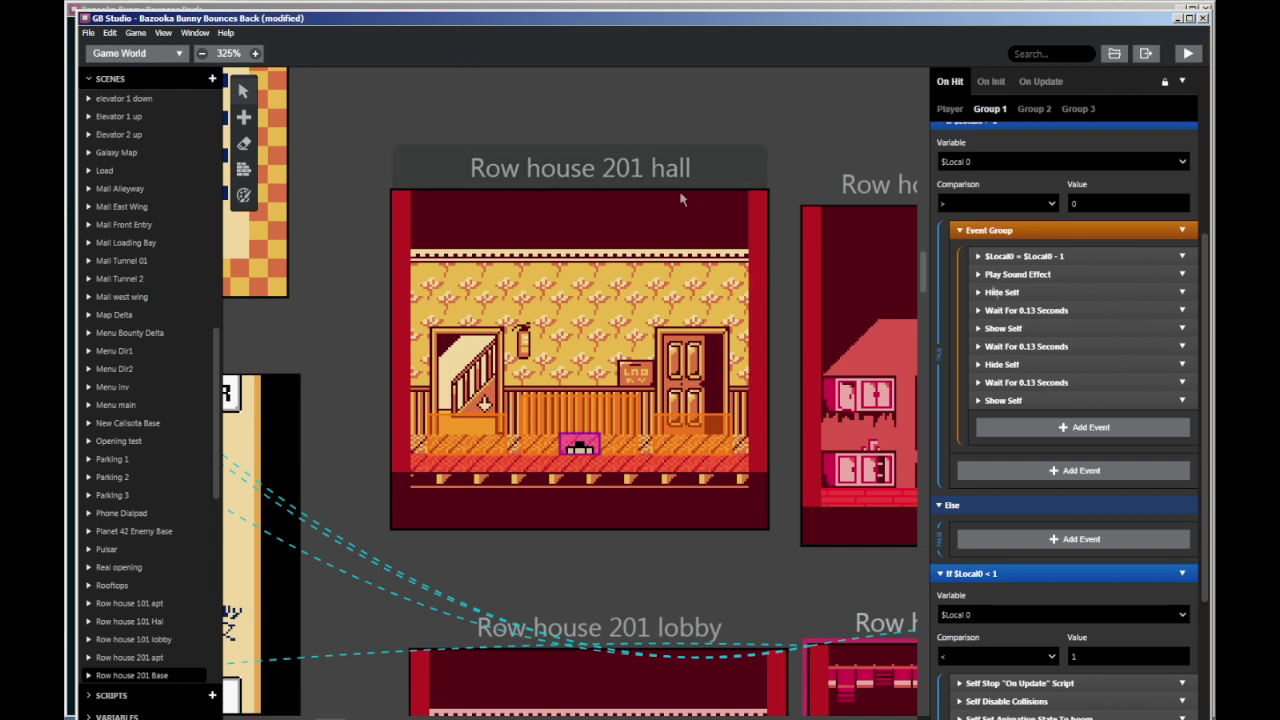
Select the hall's mine actor and open the mine sprite in the Sprites editor
left_click(577, 447)
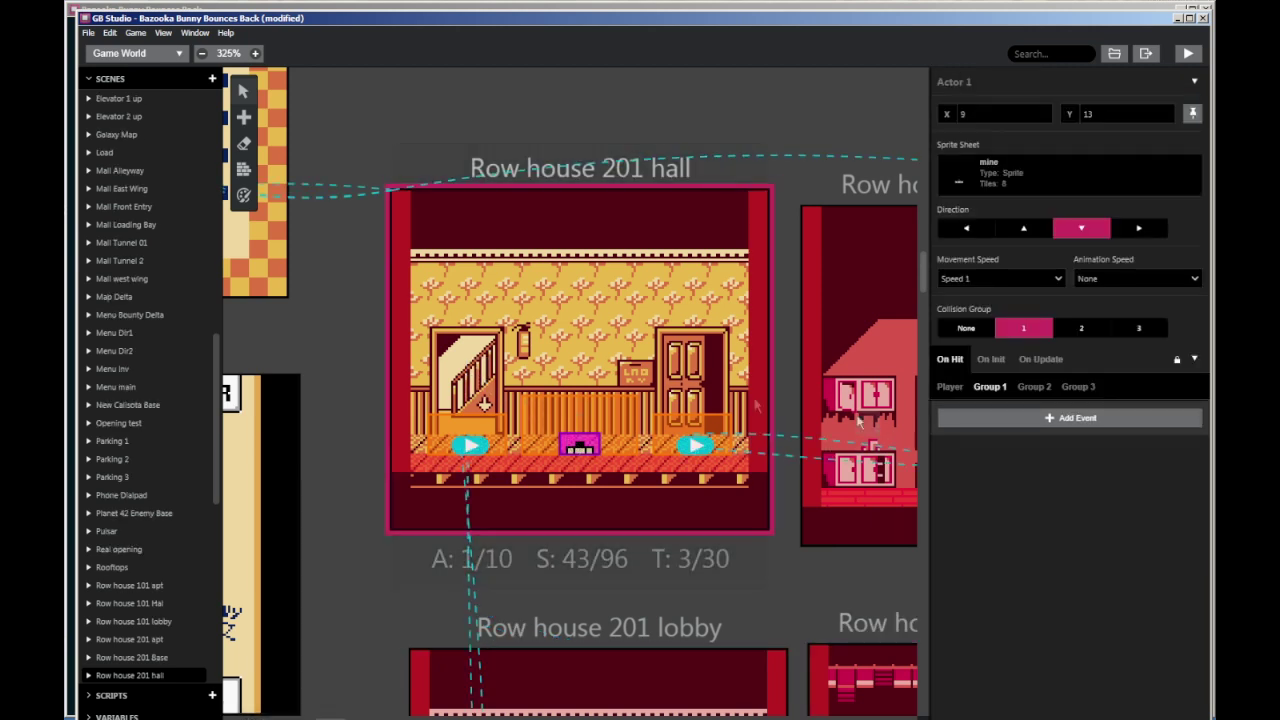
left_click(132, 53)
left_click(120, 88)
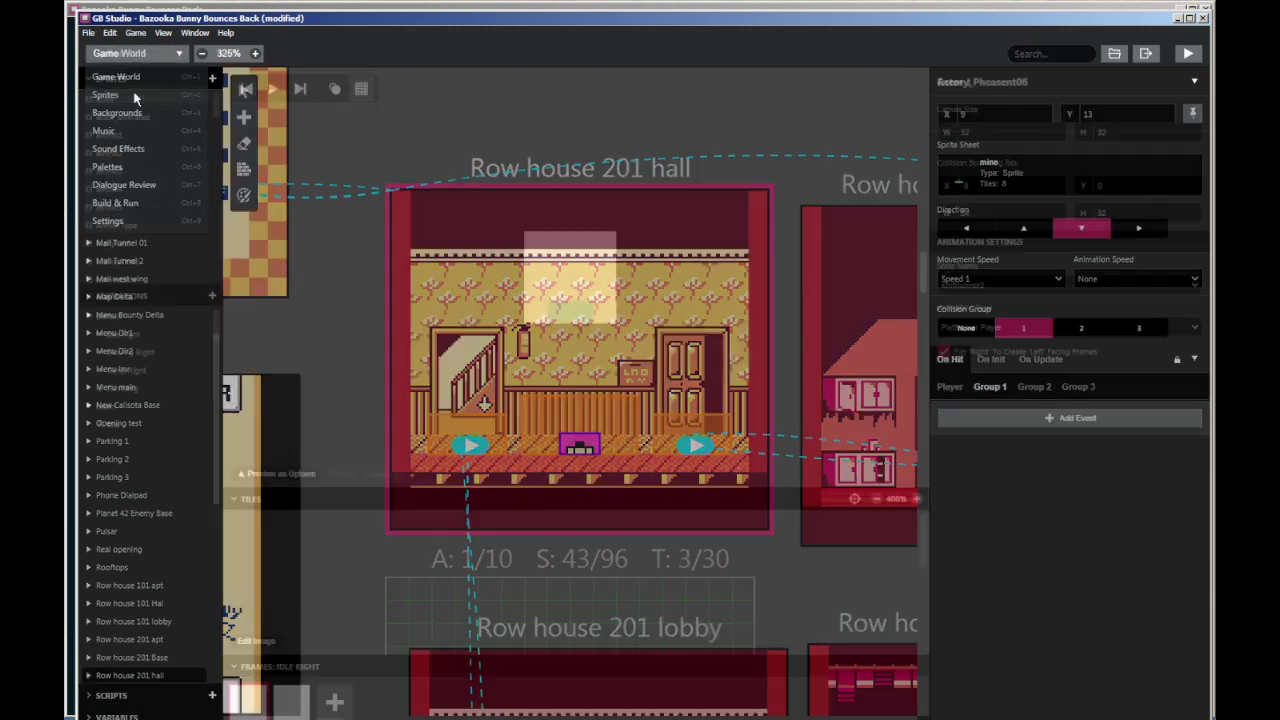
scroll(166, 372, "down", 5)
left_click(105, 405)
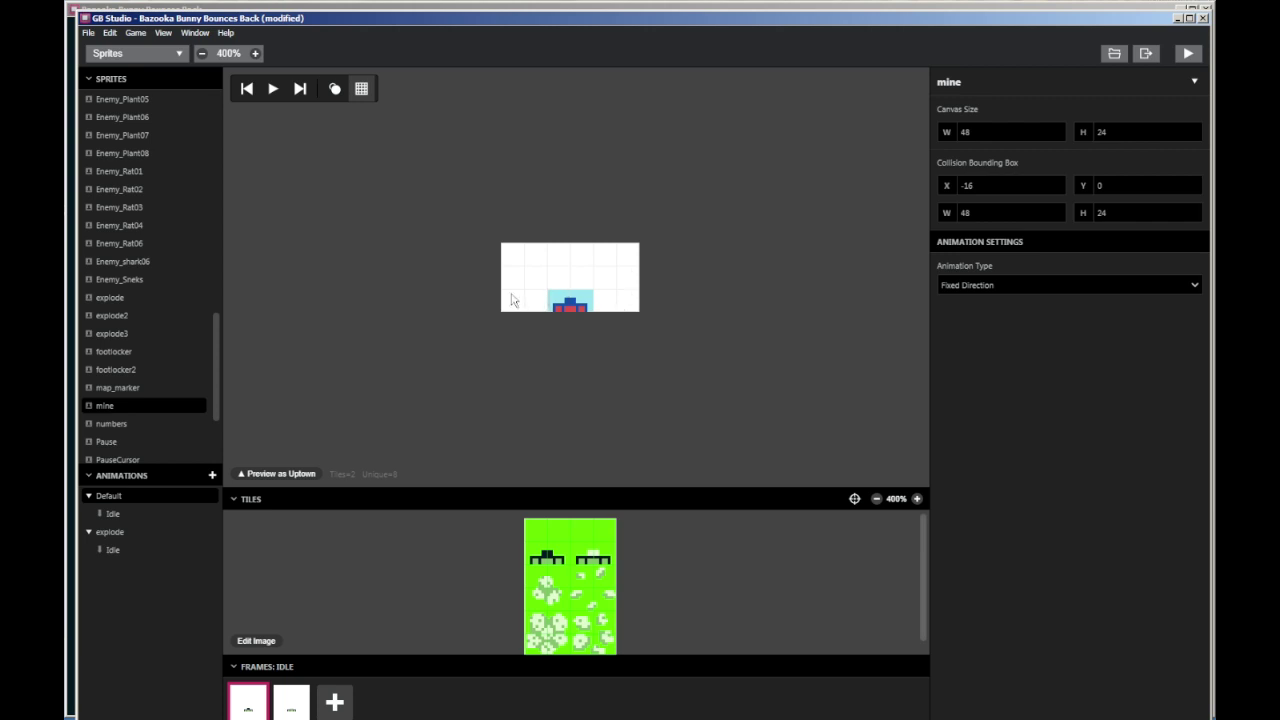
Shift a tile on the mine's idle frame and view its explode animation
left_click(565, 285)
left_click_drag(572, 301, 553, 301)
left_click(112, 533)
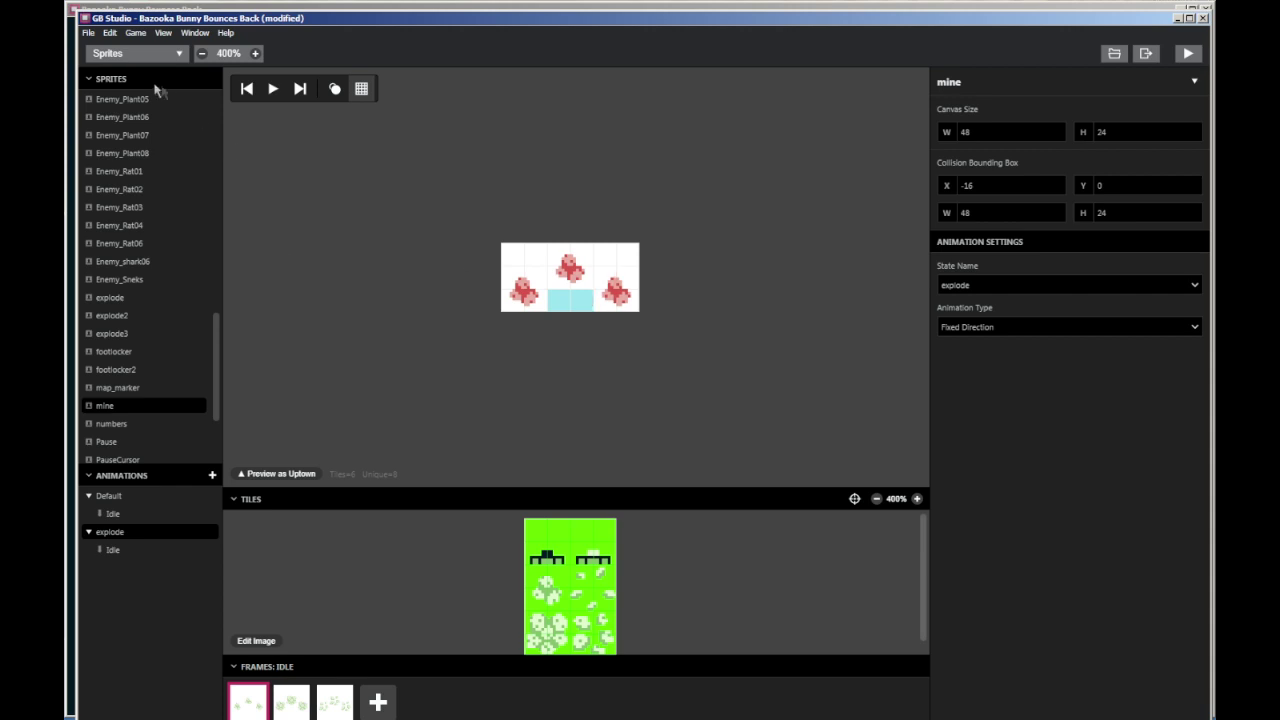
left_click(135, 55)
left_click(137, 77)
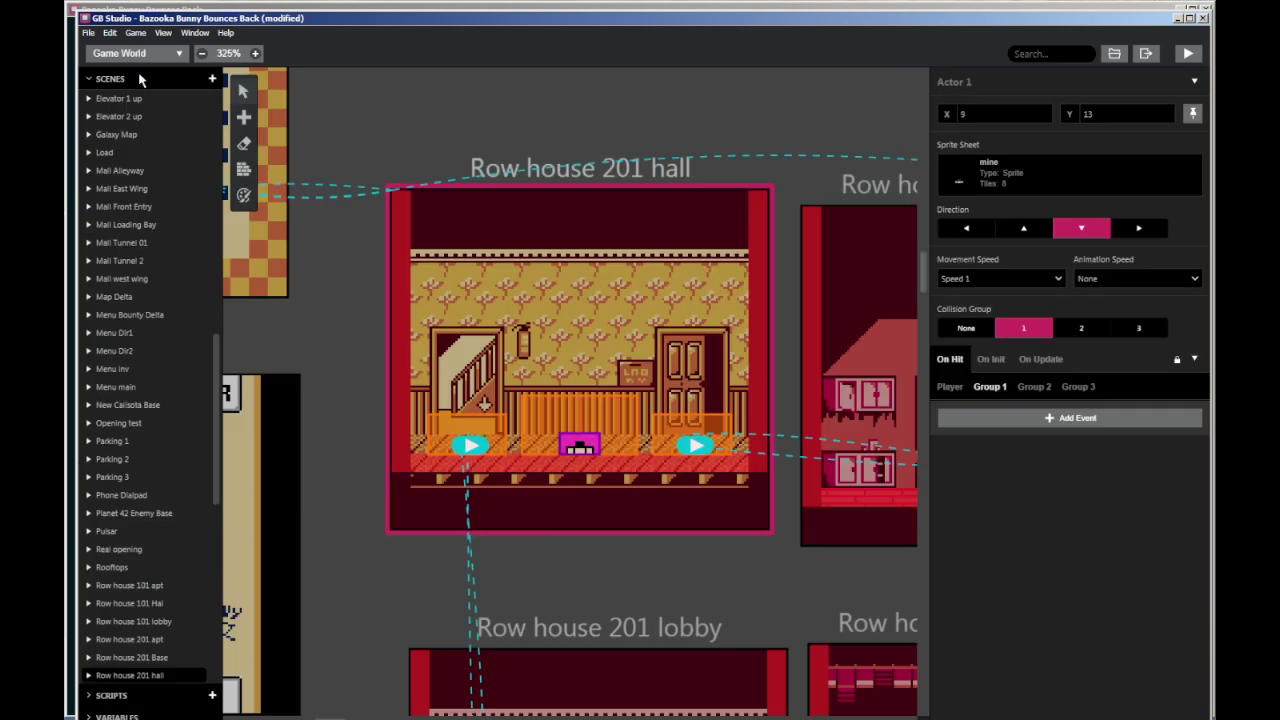
left_click(583, 418)
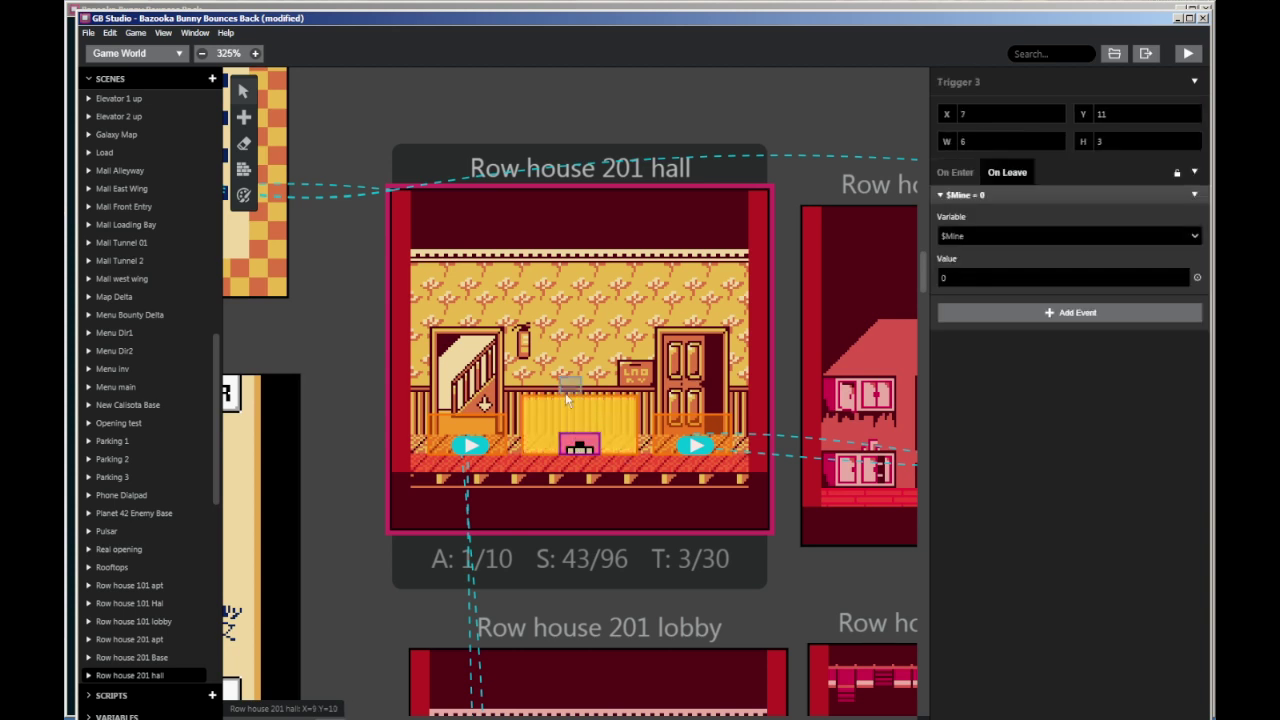
left_click(982, 239)
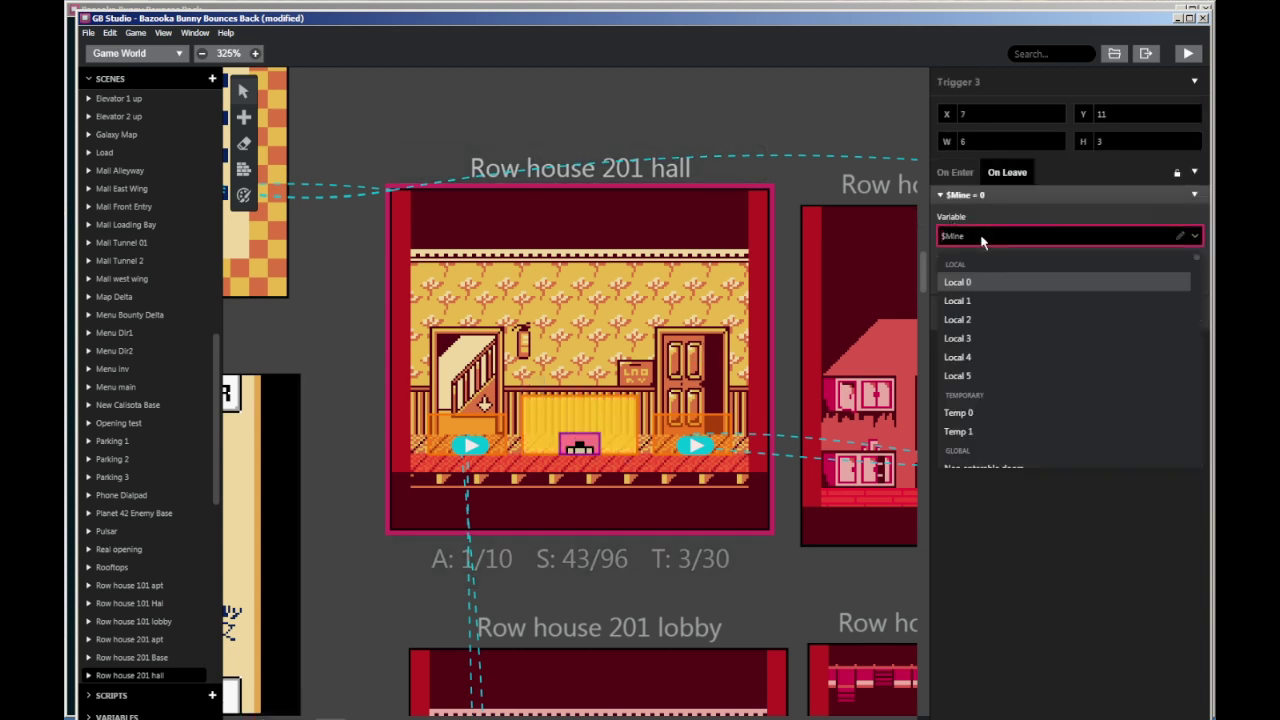
left_click(966, 178)
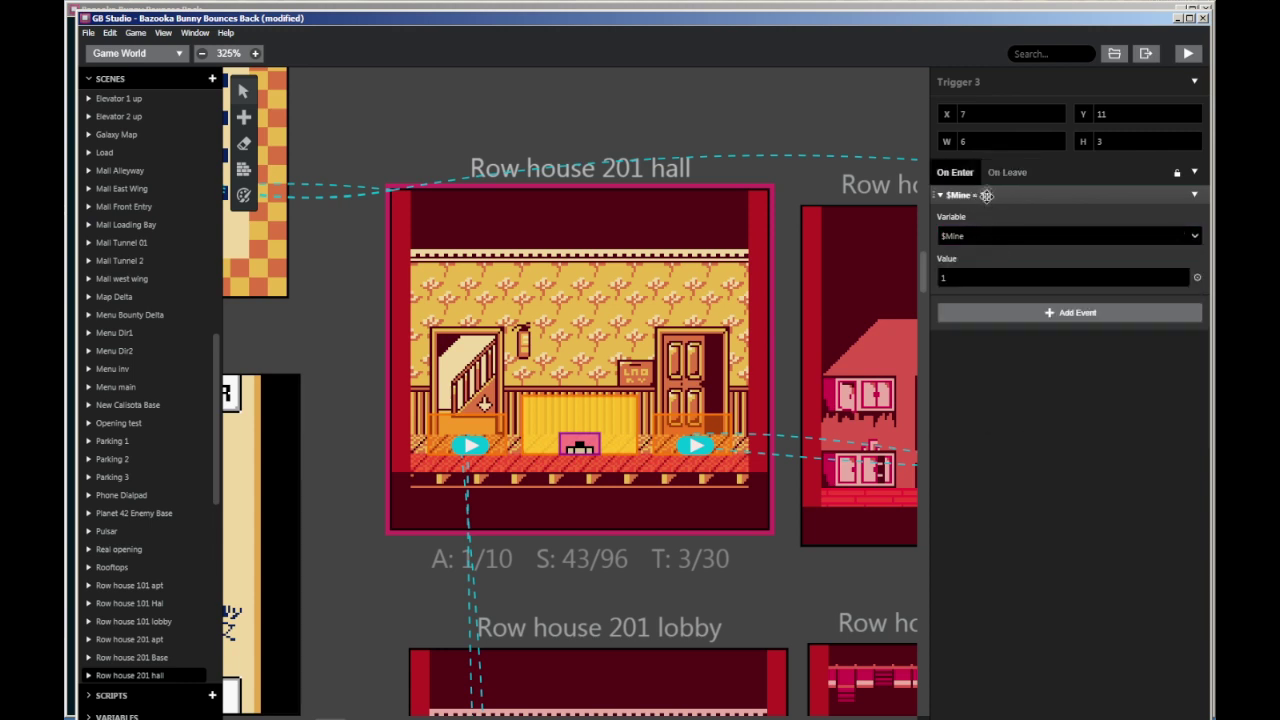
left_click(1000, 180)
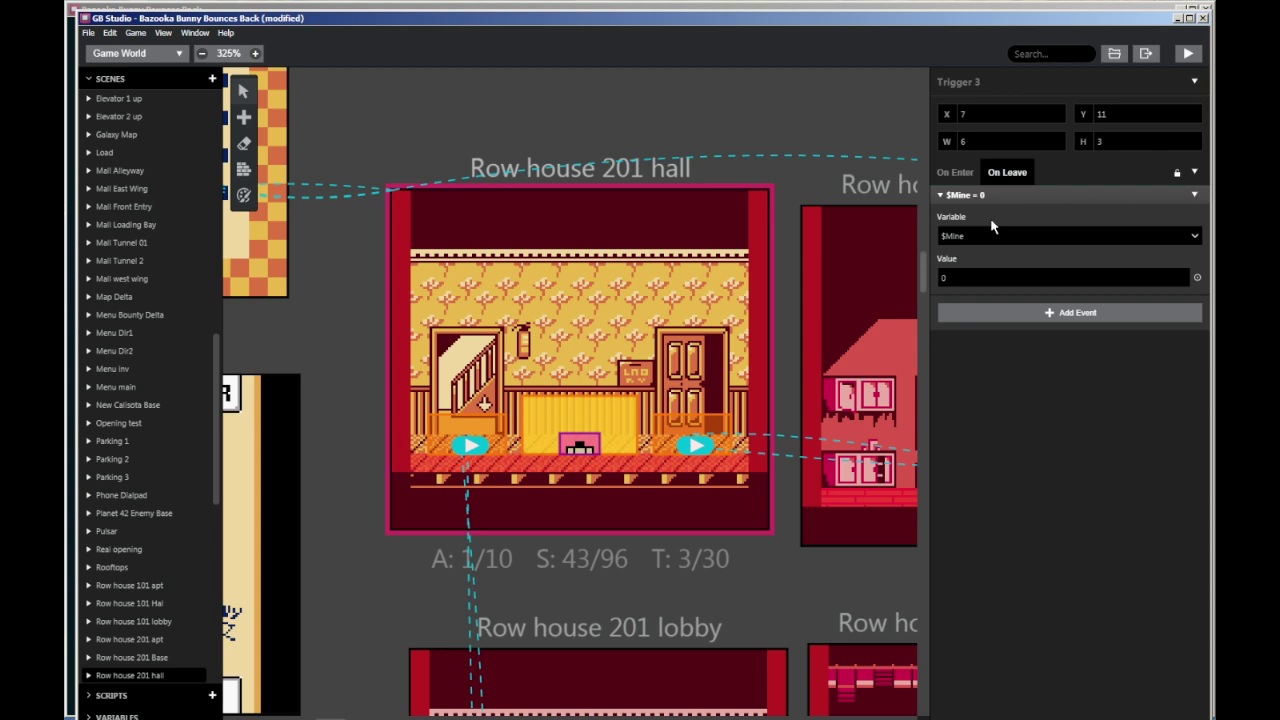
left_click(956, 177)
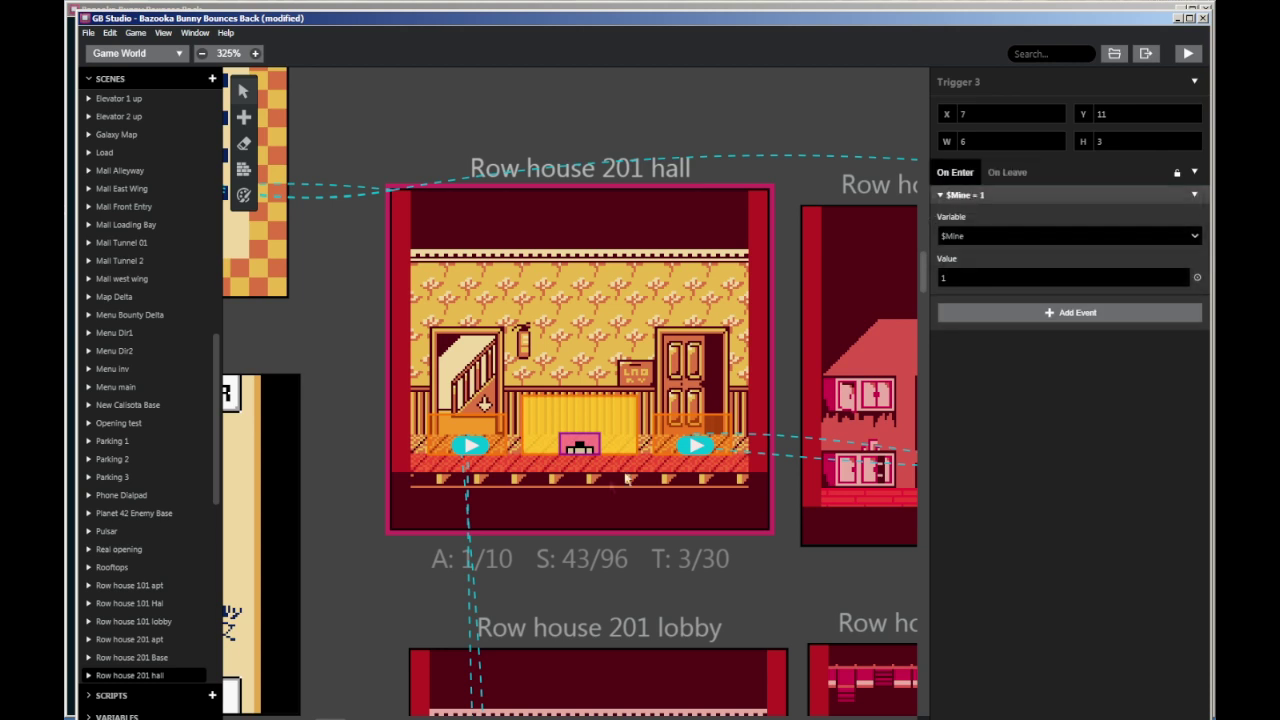
left_click(583, 443)
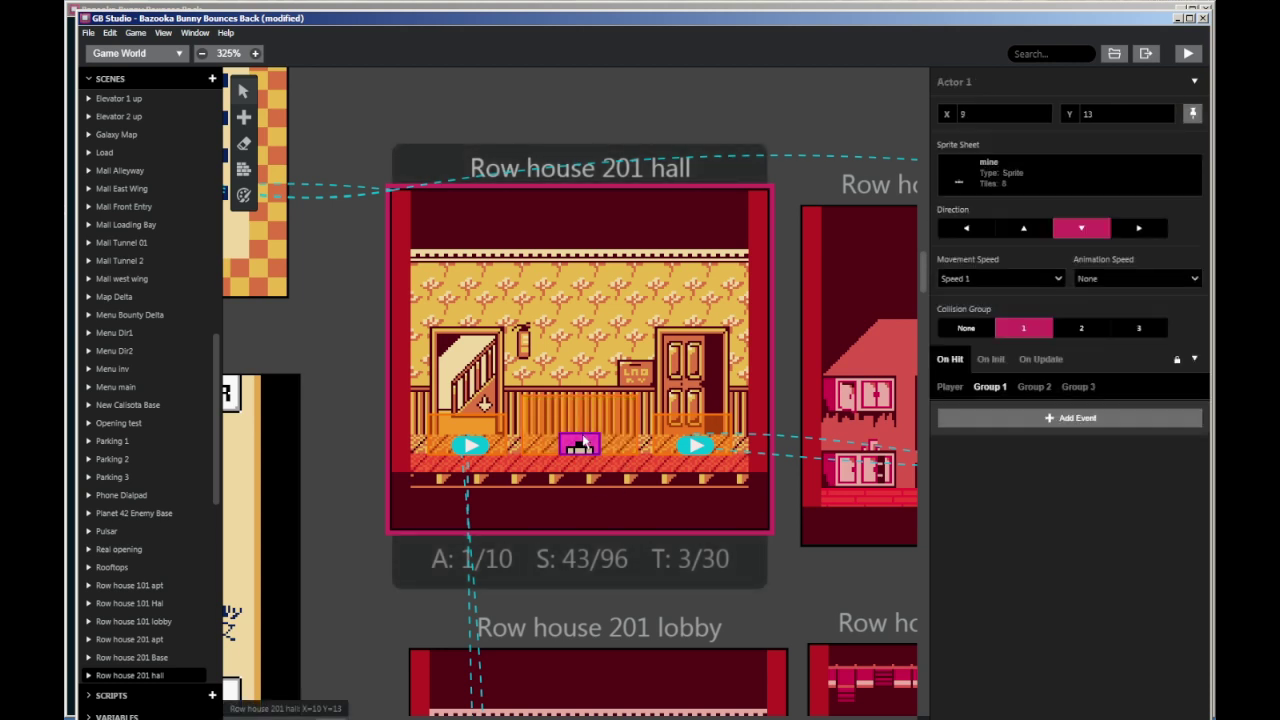
Check the mine's On Hit Player and On Hit Group 1–3 scripts
left_click(950, 386)
left_click(990, 384)
left_click(950, 386)
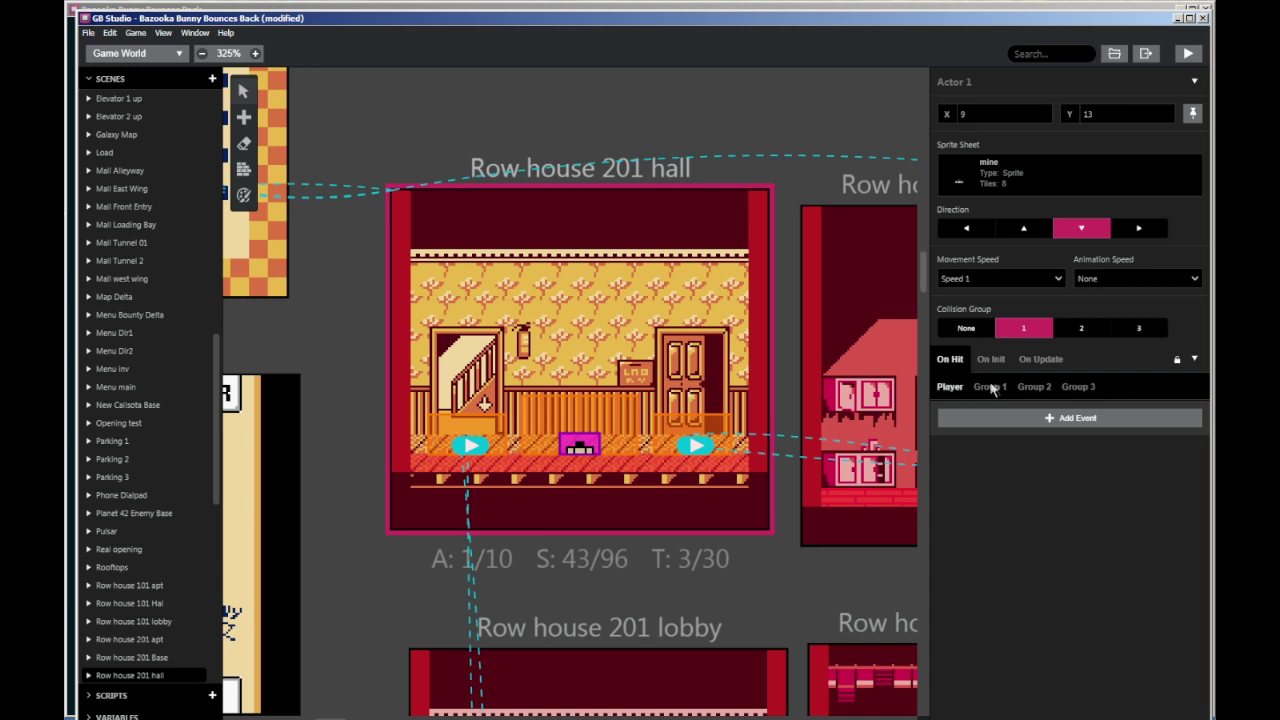
left_click(990, 386)
left_click(1034, 386)
left_click(1078, 386)
left_click(956, 388)
View the mine's On Init and On Update scripts down to the If $Mine == 1 block
left_click(994, 360)
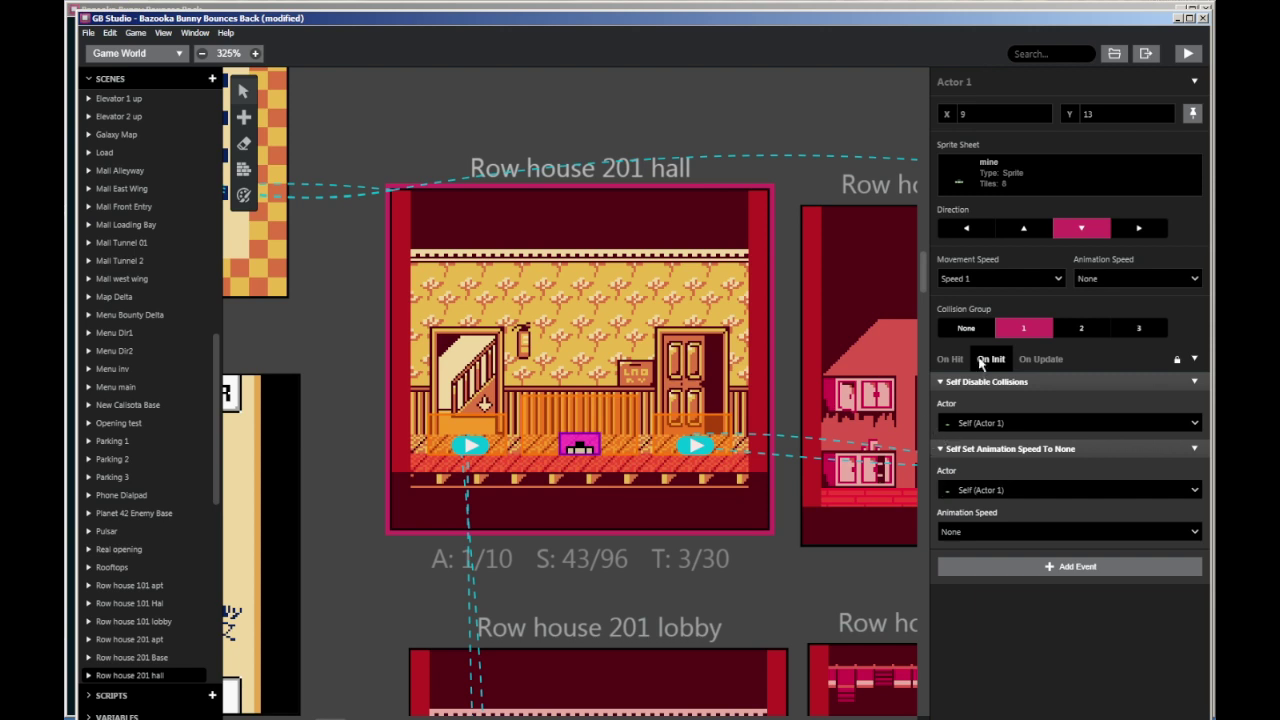
left_click(1024, 361)
scroll(1024, 361, "down", 3)
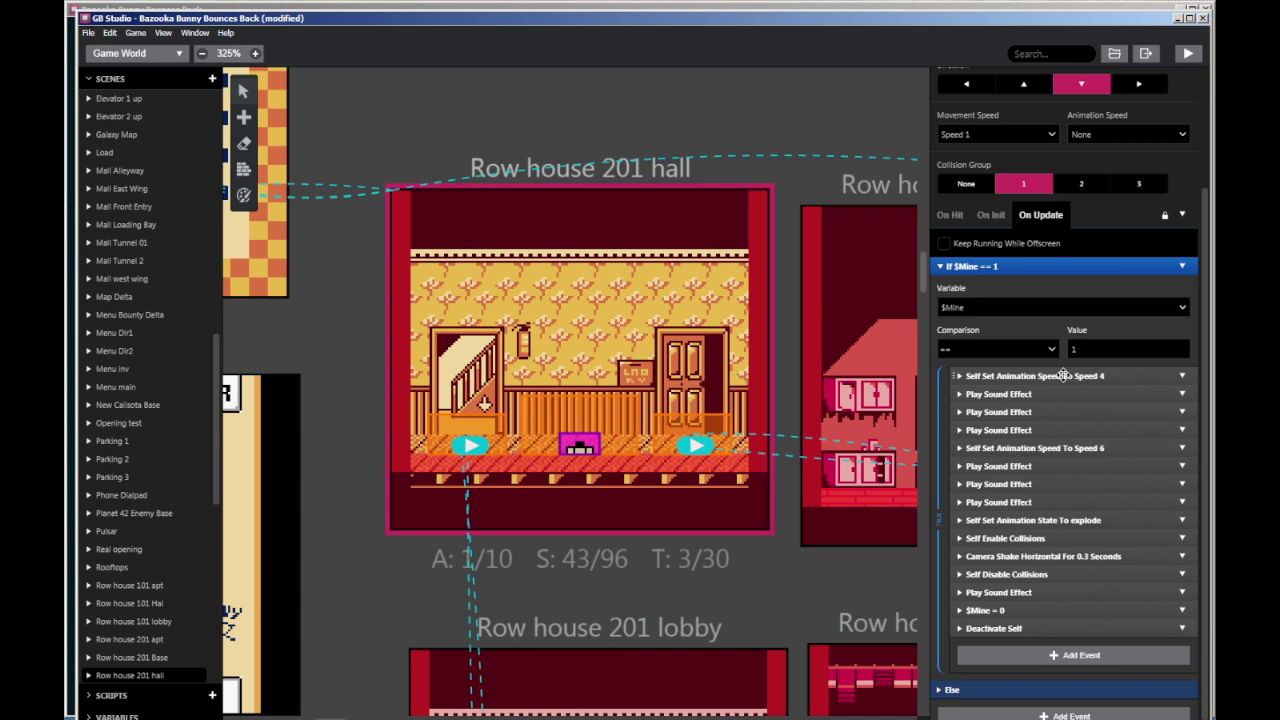
left_click(136, 55)
left_click(145, 90)
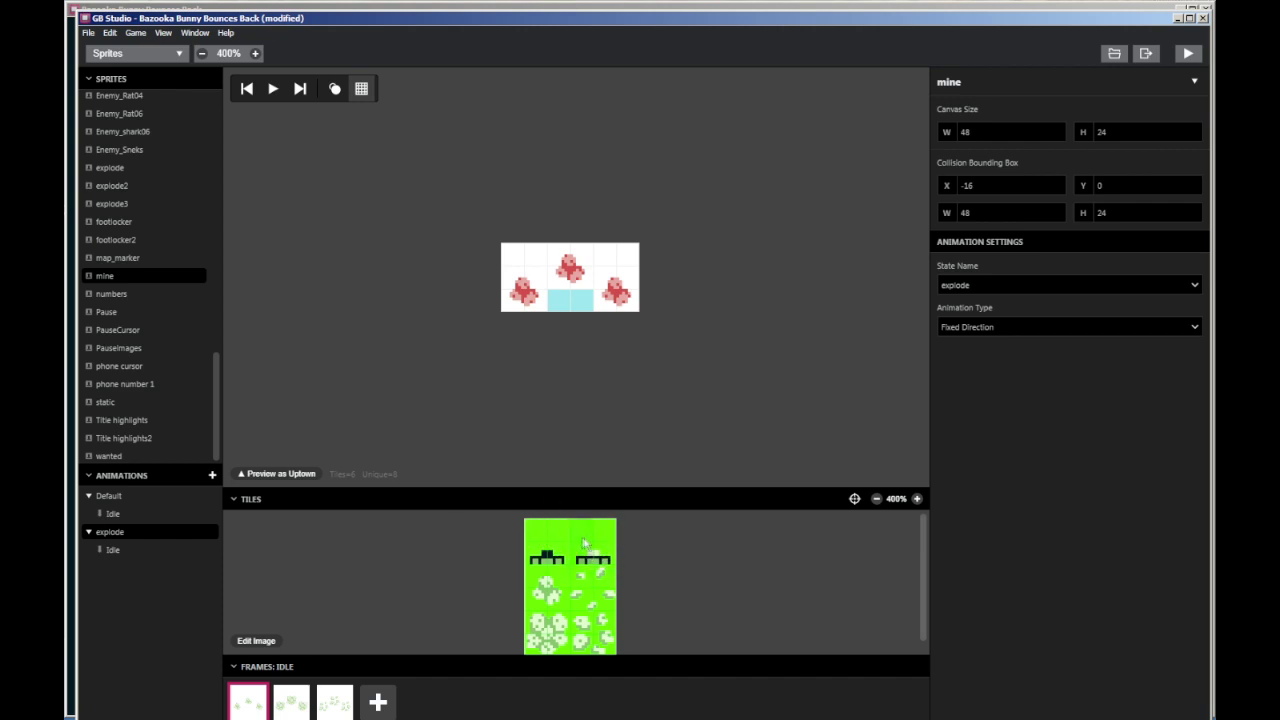
left_click(150, 53)
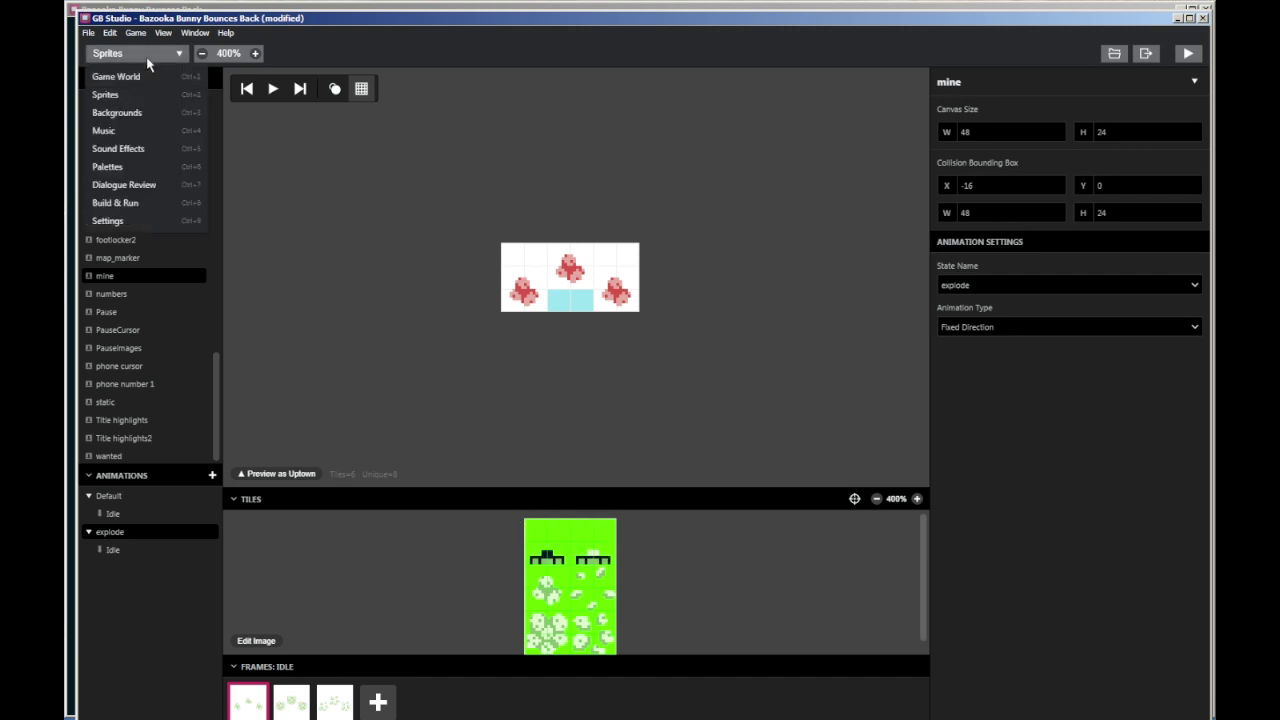
left_click(151, 76)
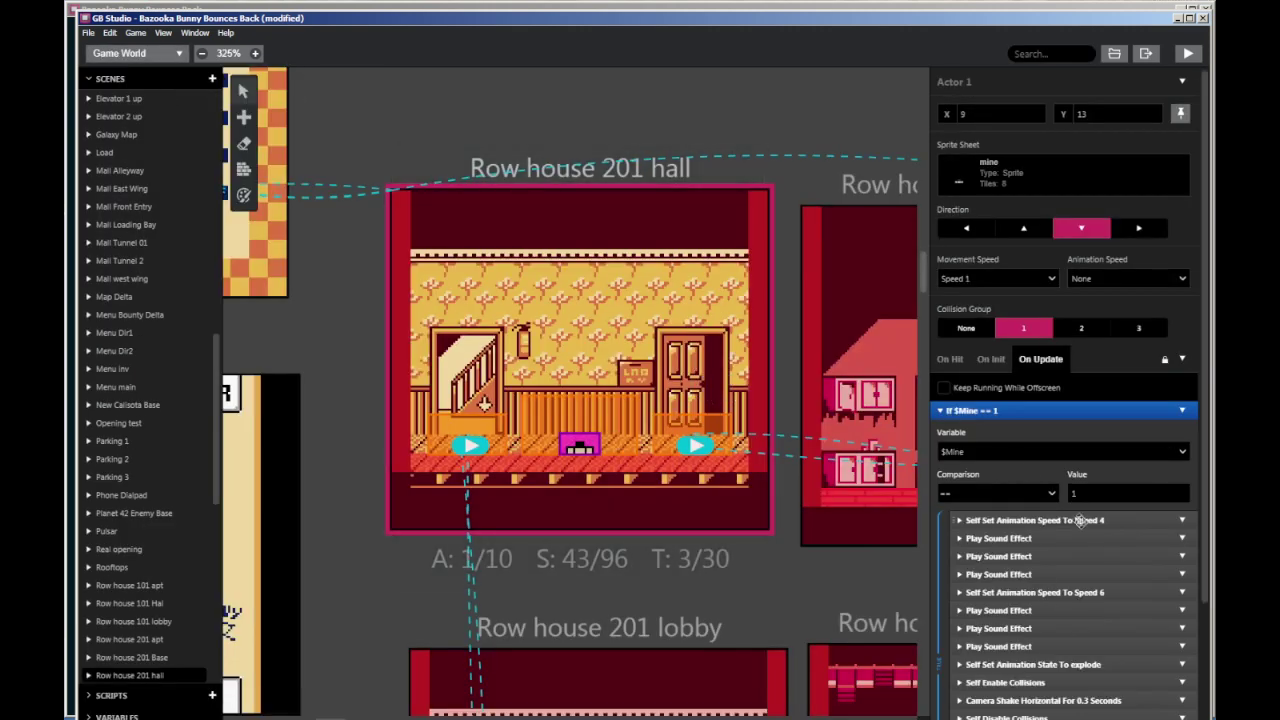
scroll(1100, 520, "down", 3)
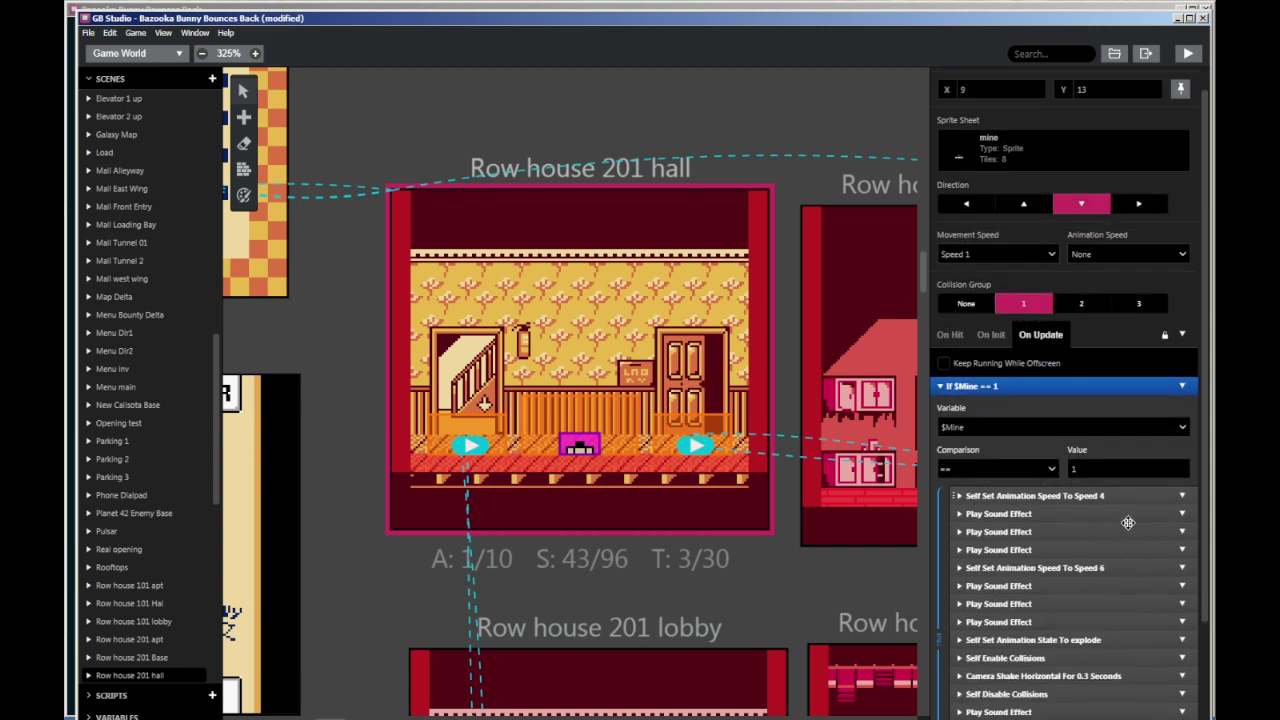
left_click(1050, 467)
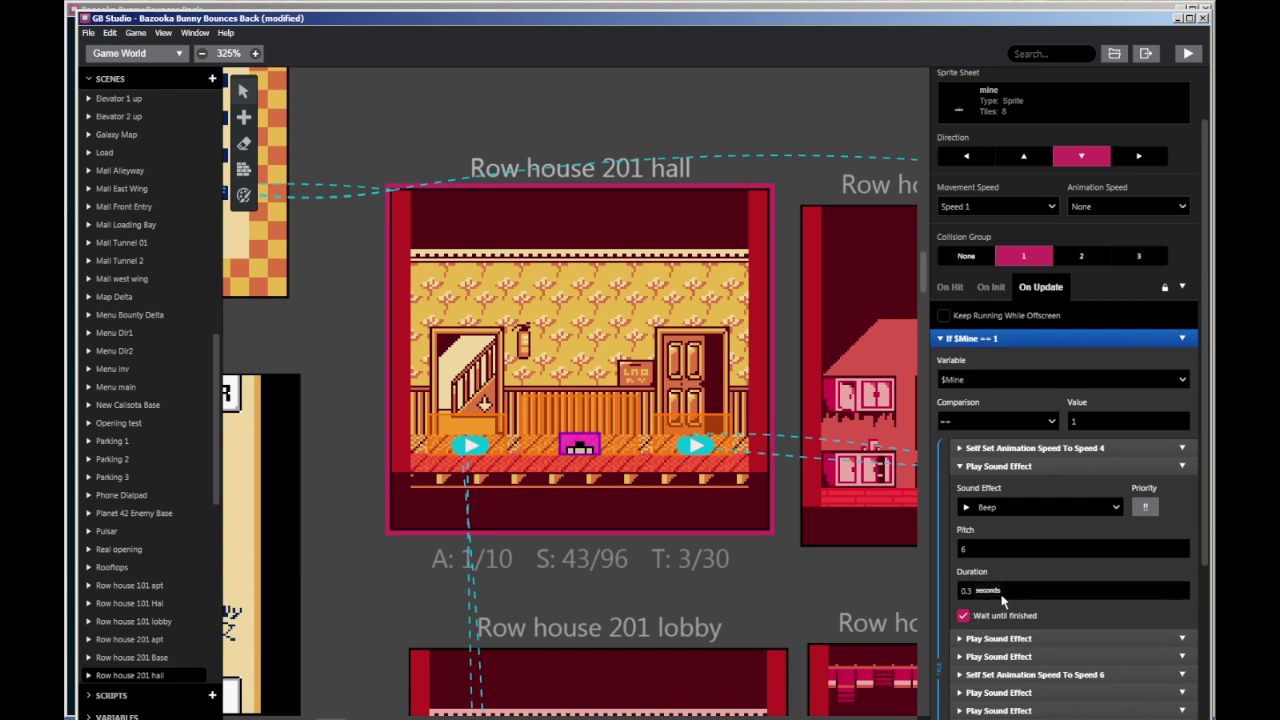
left_click(1018, 466)
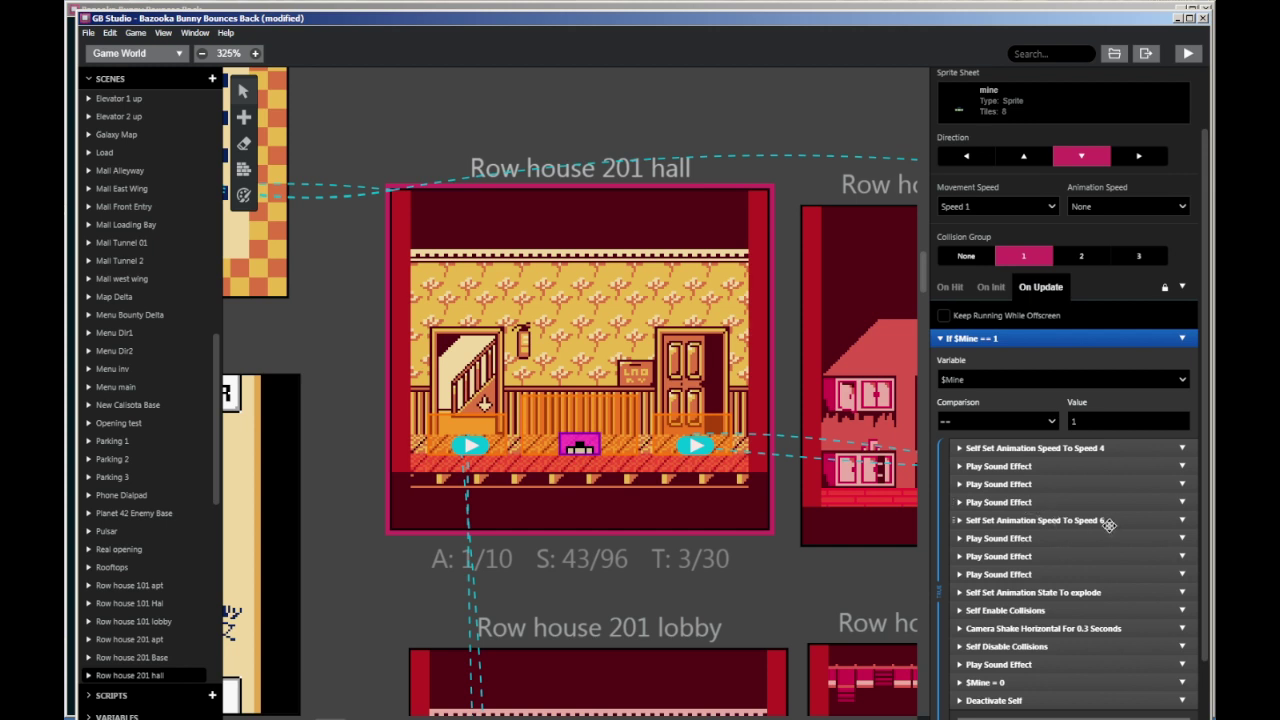
left_click(1067, 537)
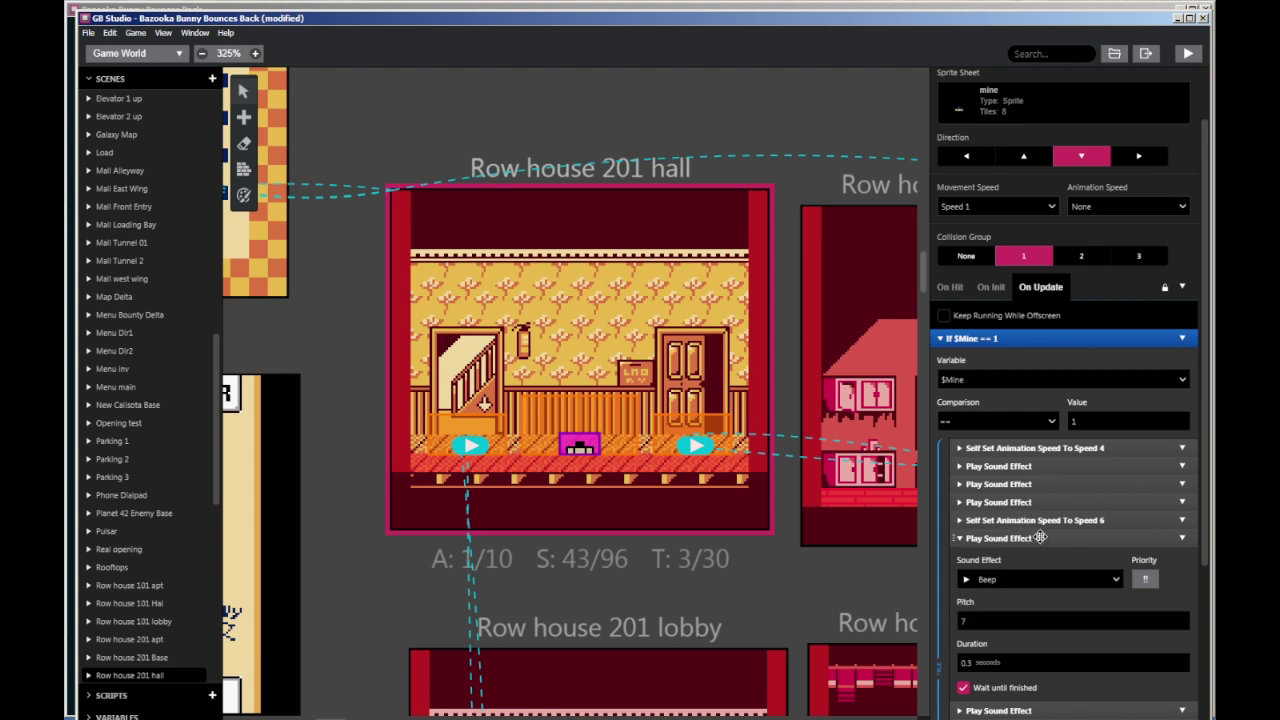
left_click(1040, 537)
left_click(1022, 503)
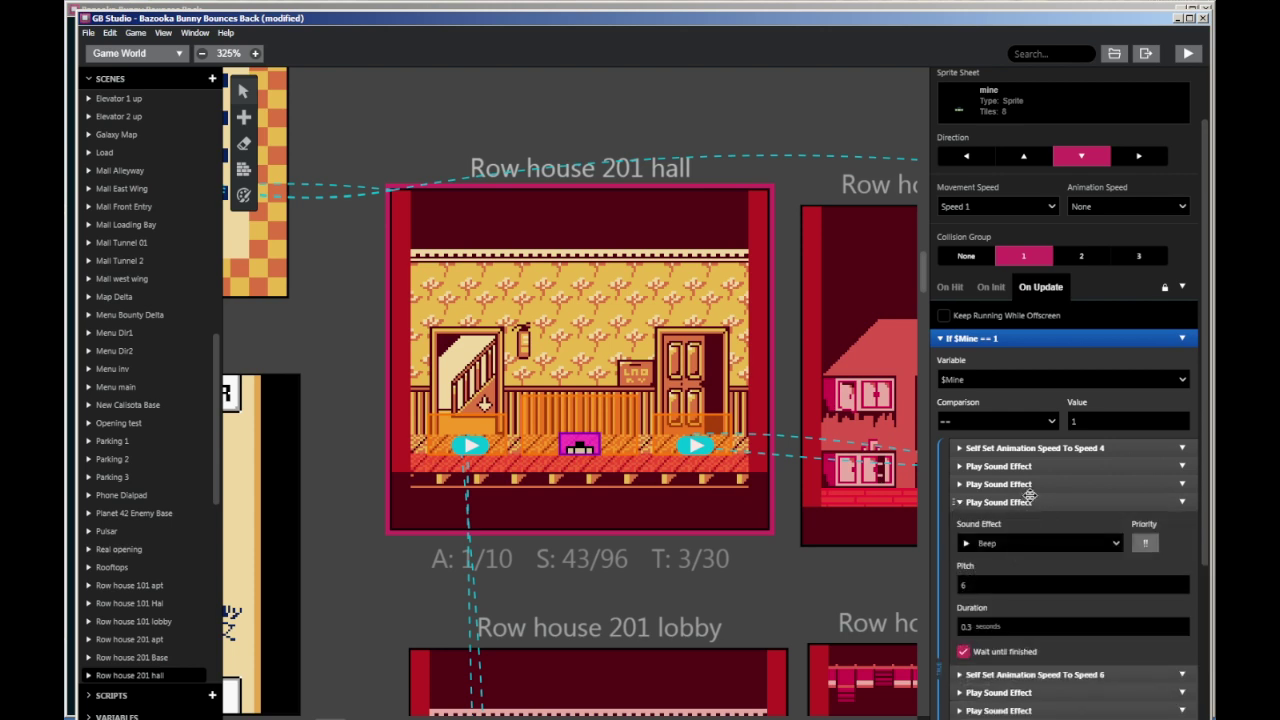
left_click(1030, 497)
scroll(1055, 558, "down", 1)
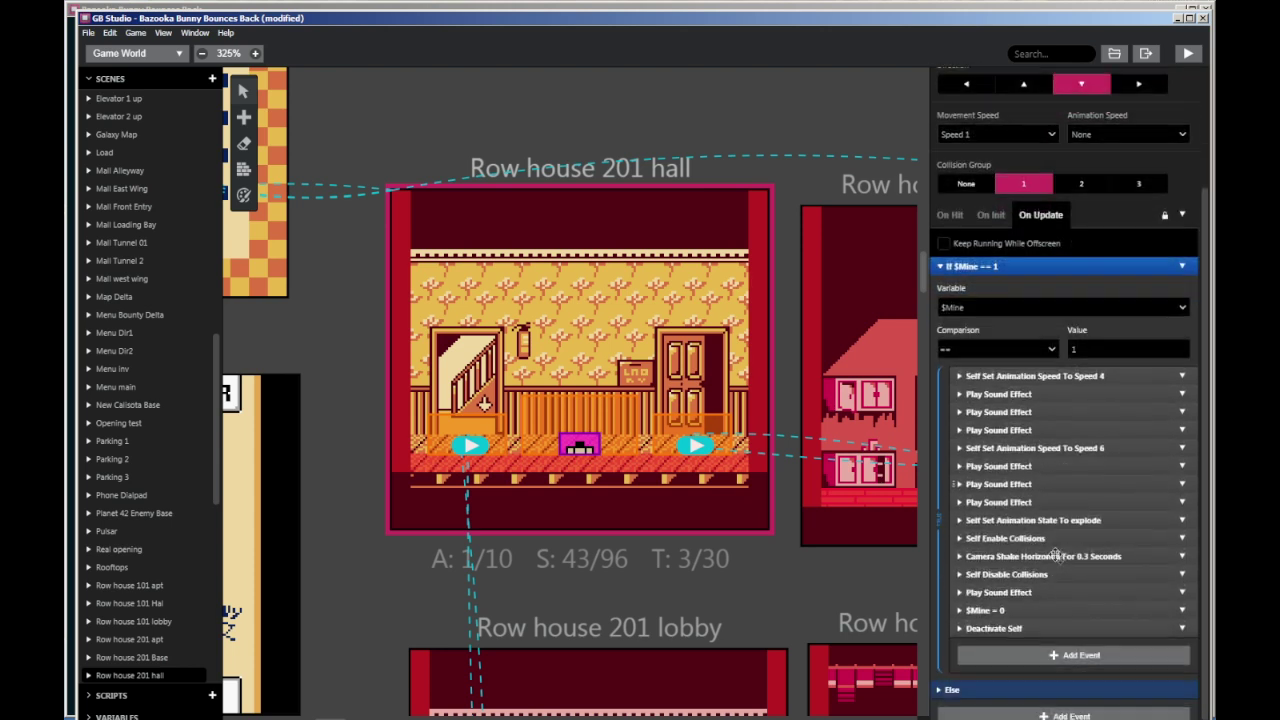
left_click(1103, 521)
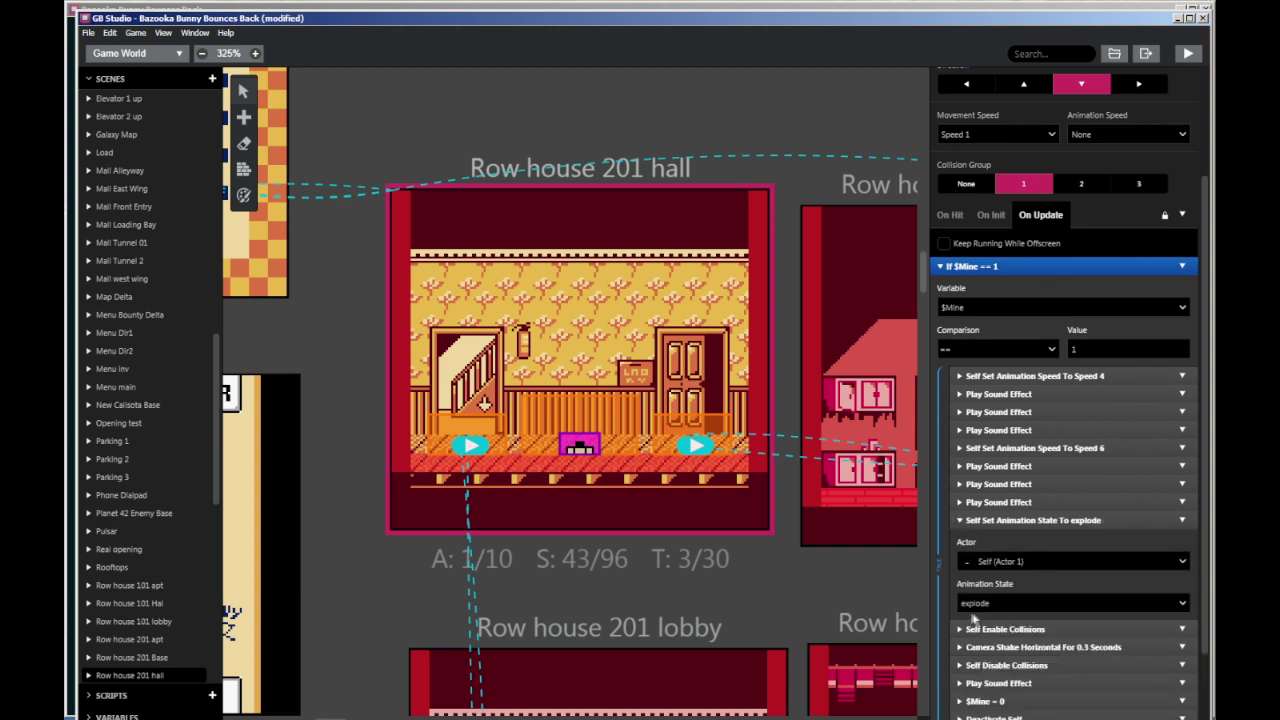
left_click(1040, 521)
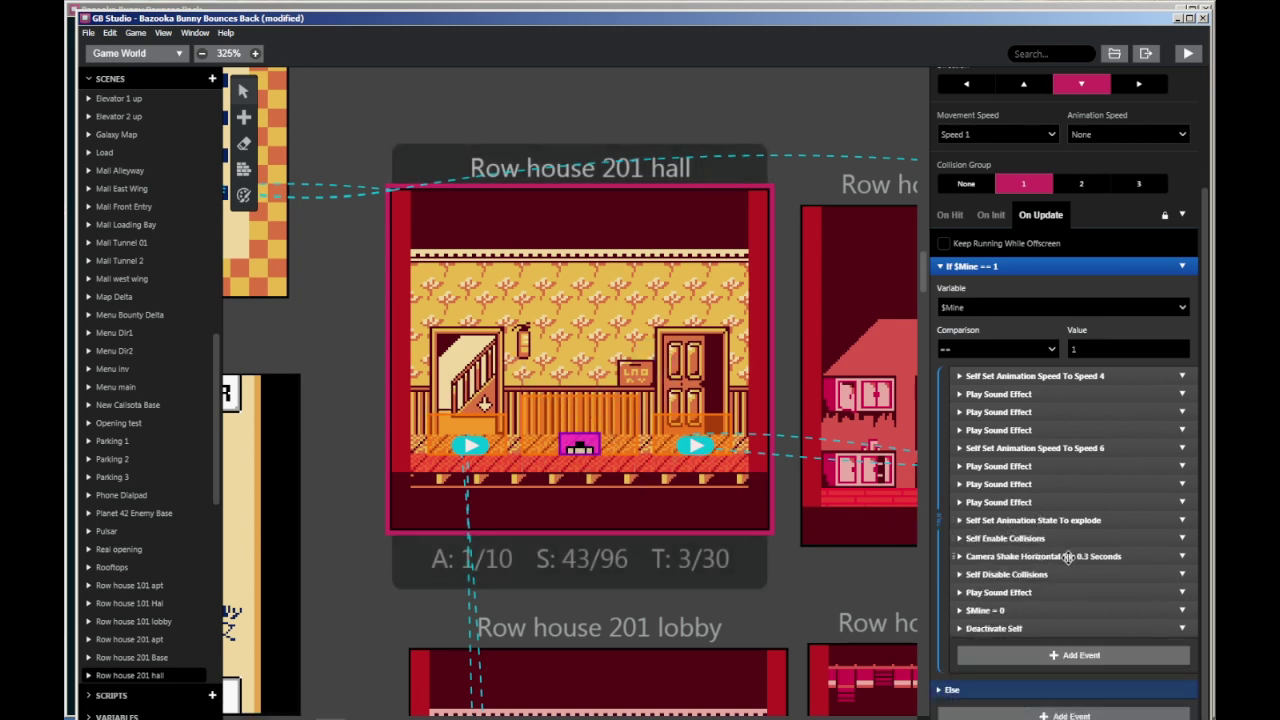
left_click(1032, 539)
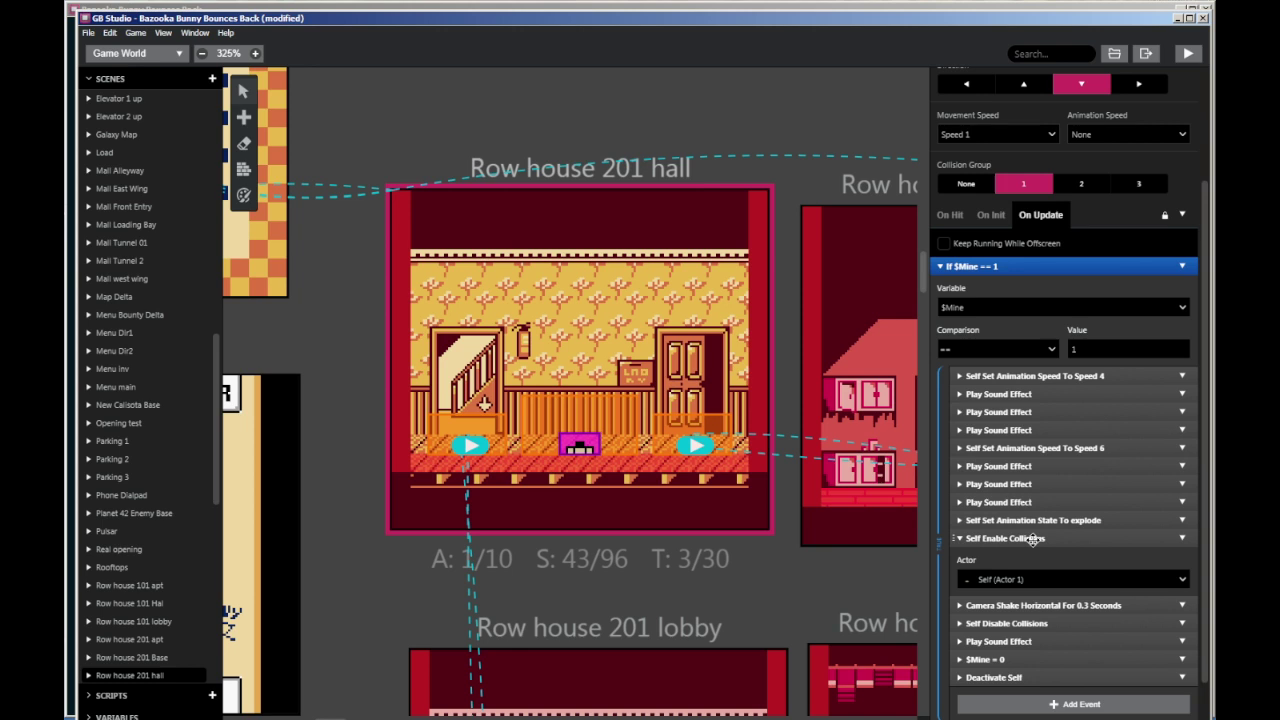
scroll(1033, 538, "down", 1)
left_click(1078, 550)
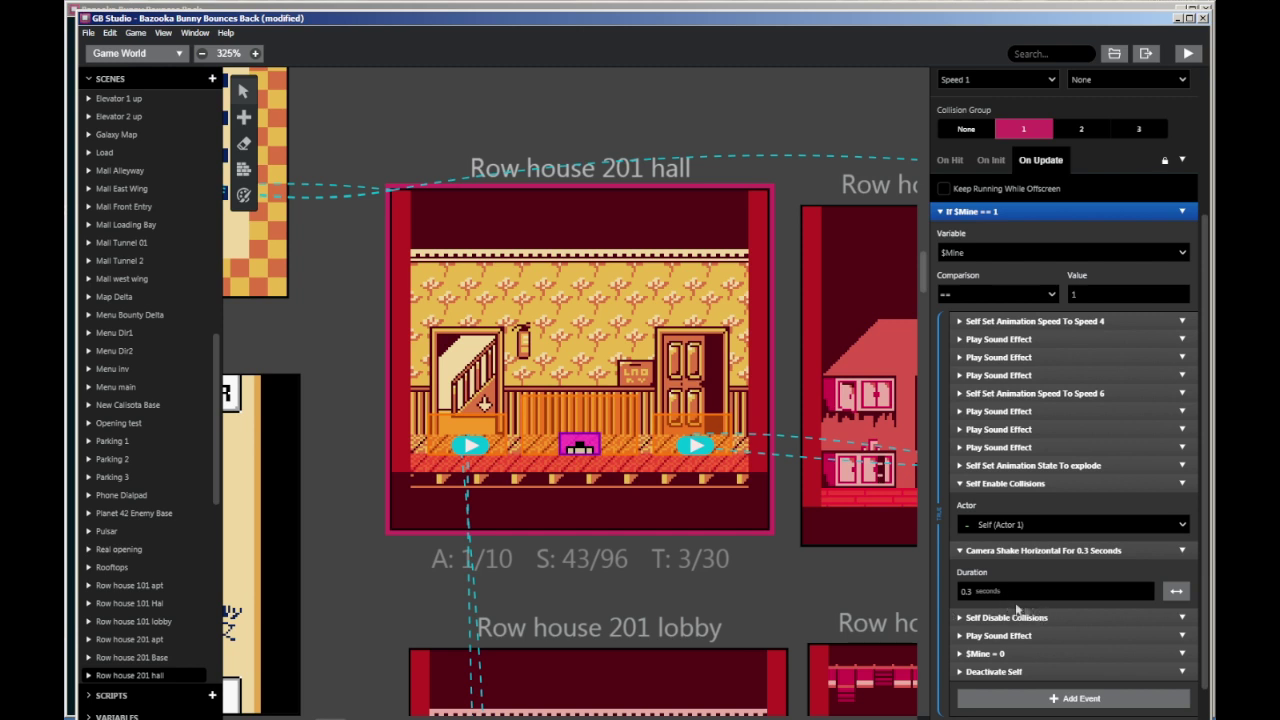
left_click(1075, 617)
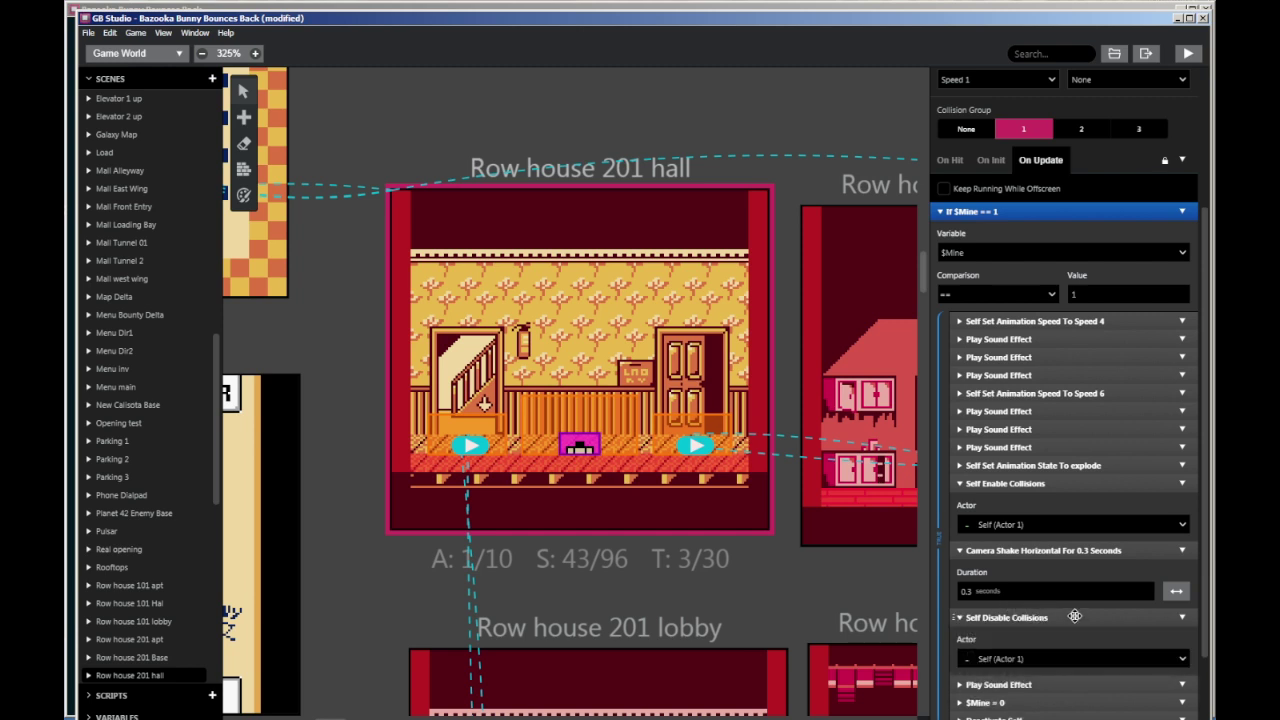
scroll(1075, 617, "down", 1)
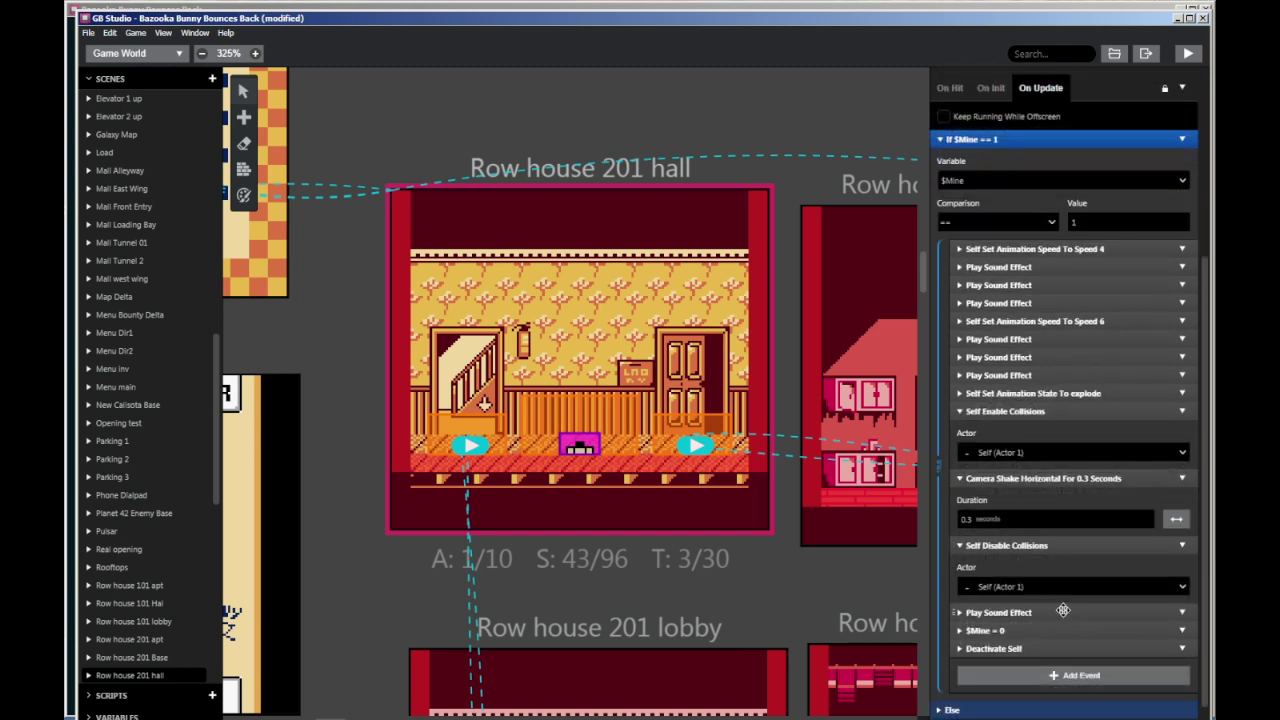
left_click(1062, 610)
scroll(1050, 595, "down", 1)
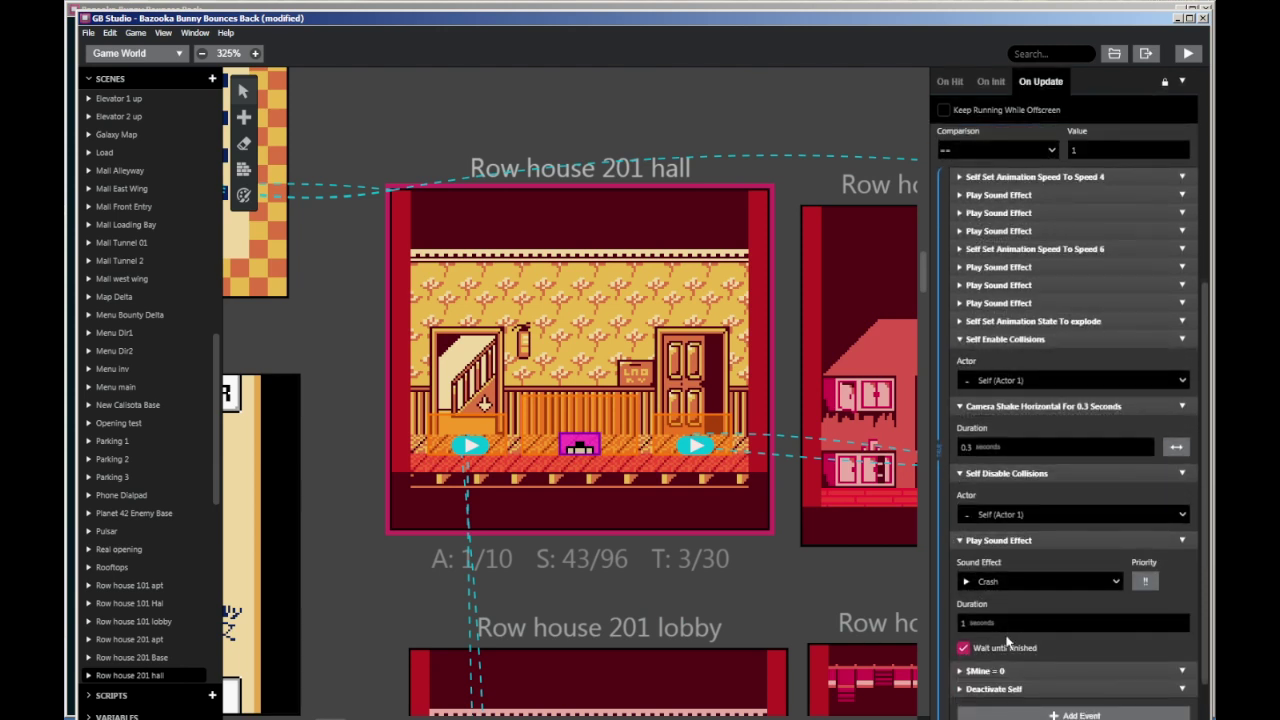
left_click(1050, 671)
scroll(1000, 610, "down", 2)
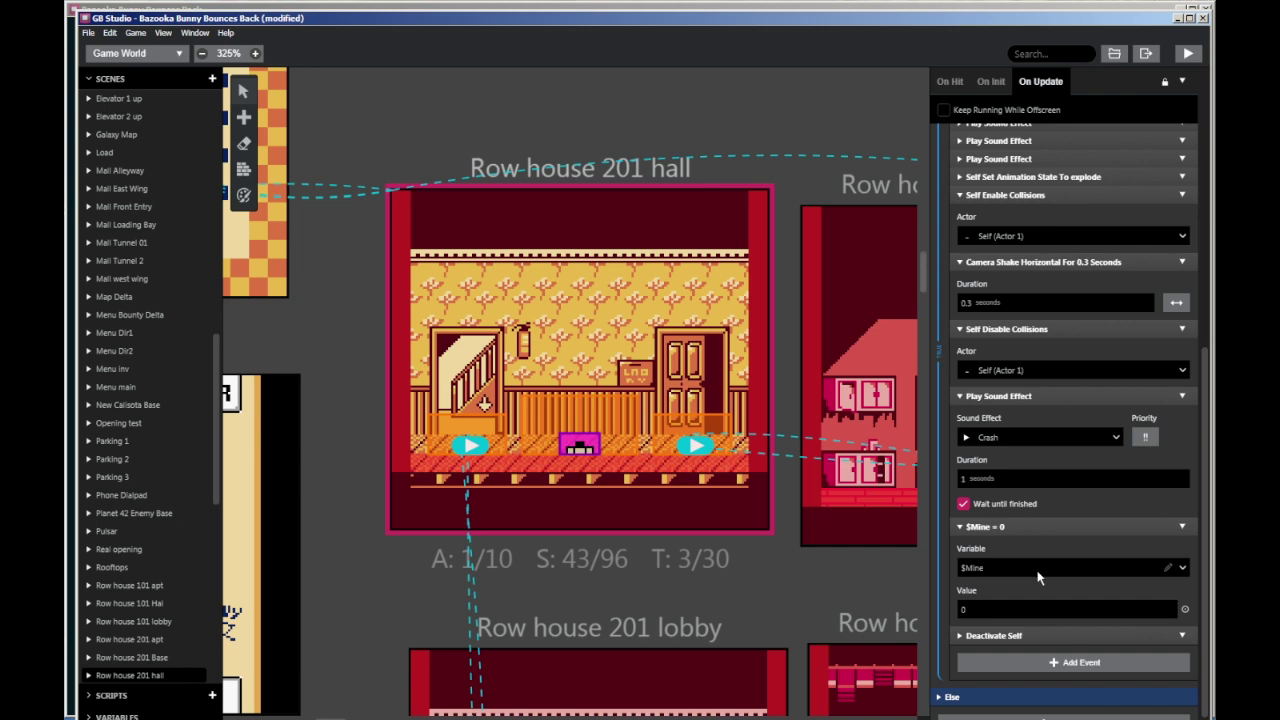
left_click(1025, 636)
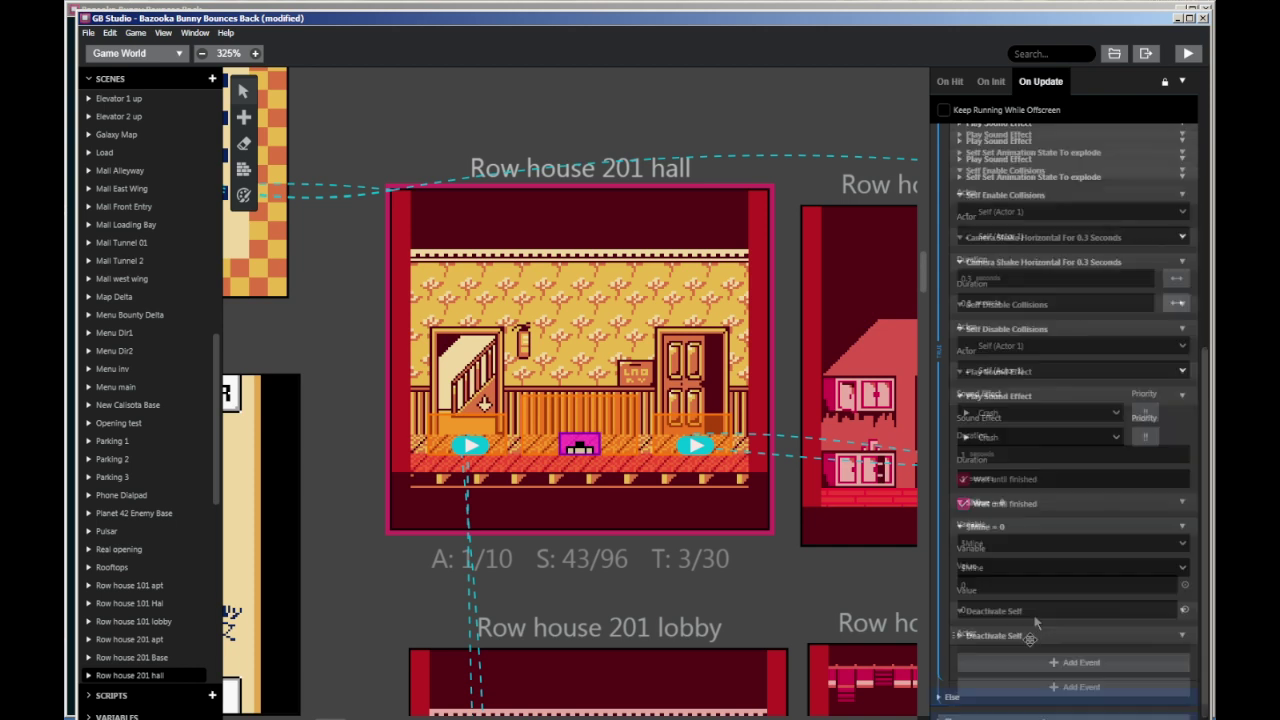
scroll(1080, 478, "up", 3)
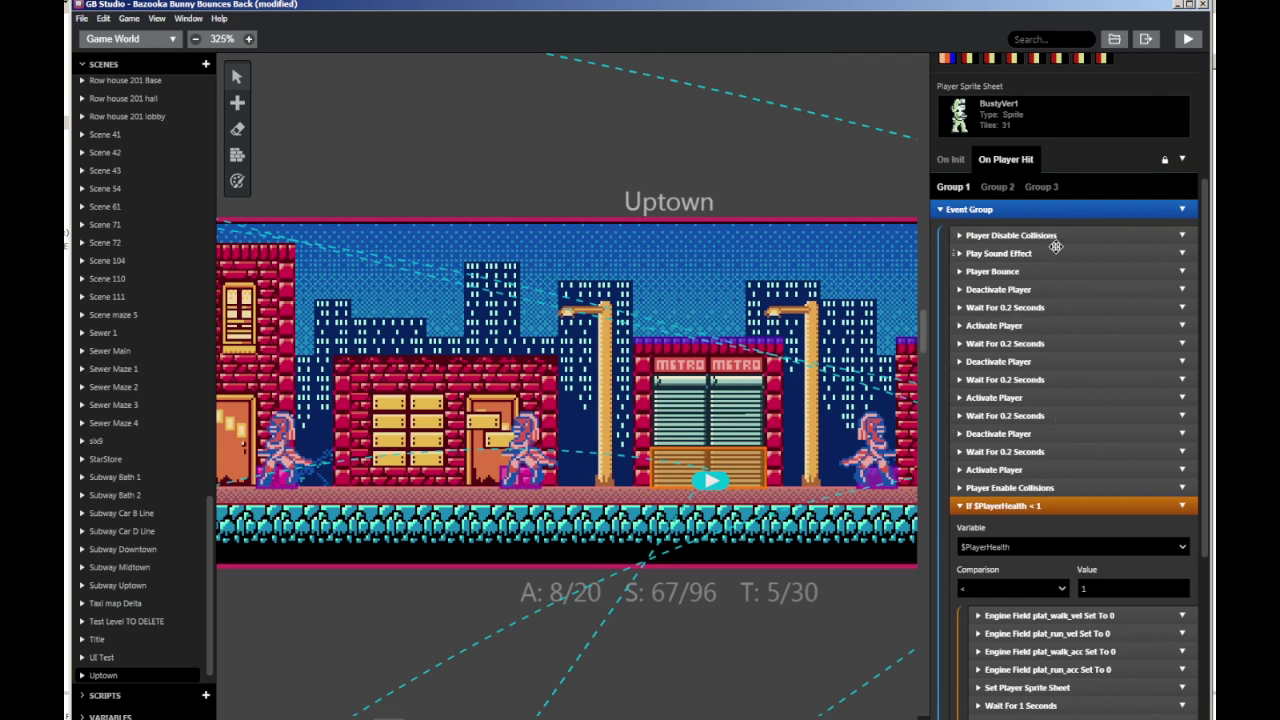
Inspect the player-hit Crash sound effect event, then scroll down the Uptown script
left_click(1055, 252)
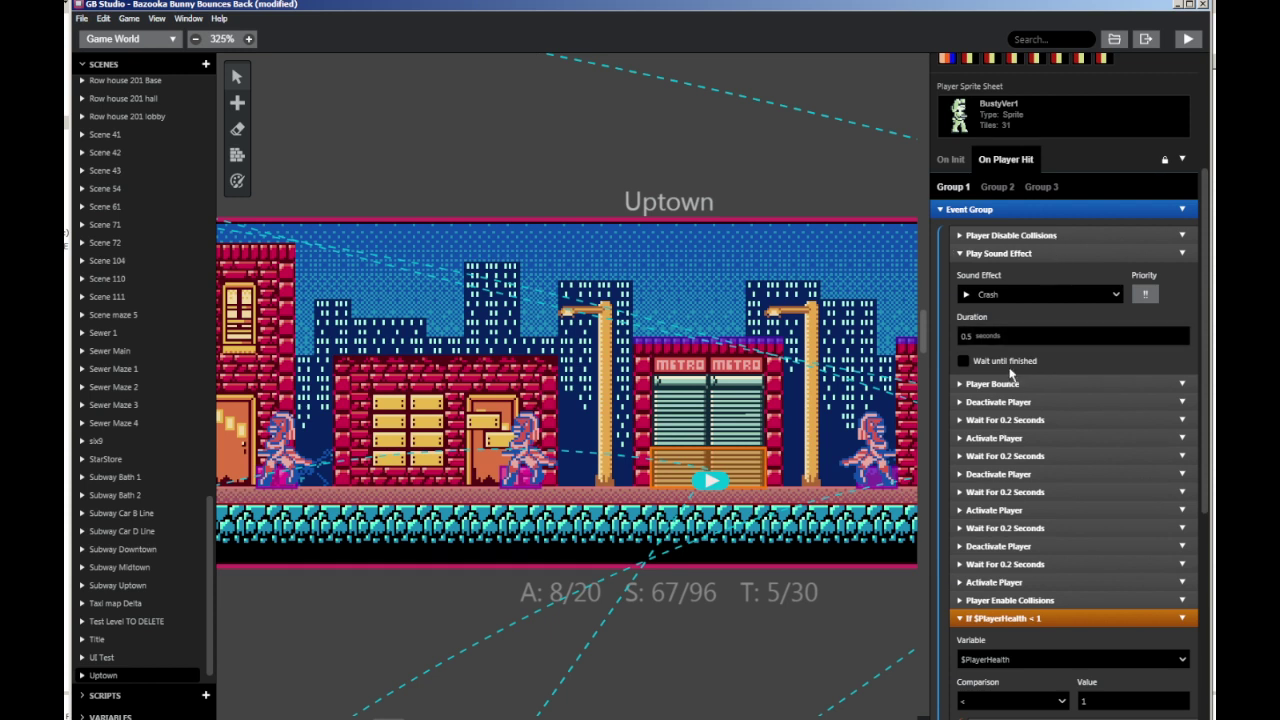
left_click(1024, 253)
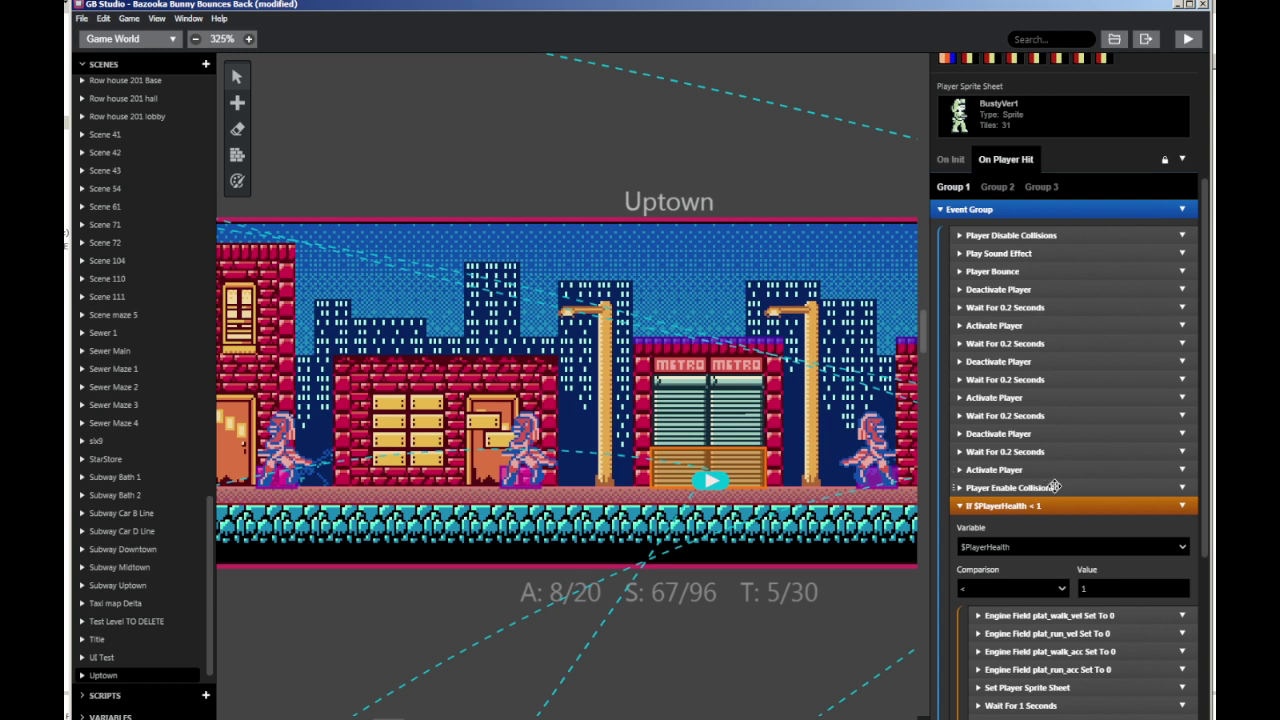
scroll(990, 310, "down", 3)
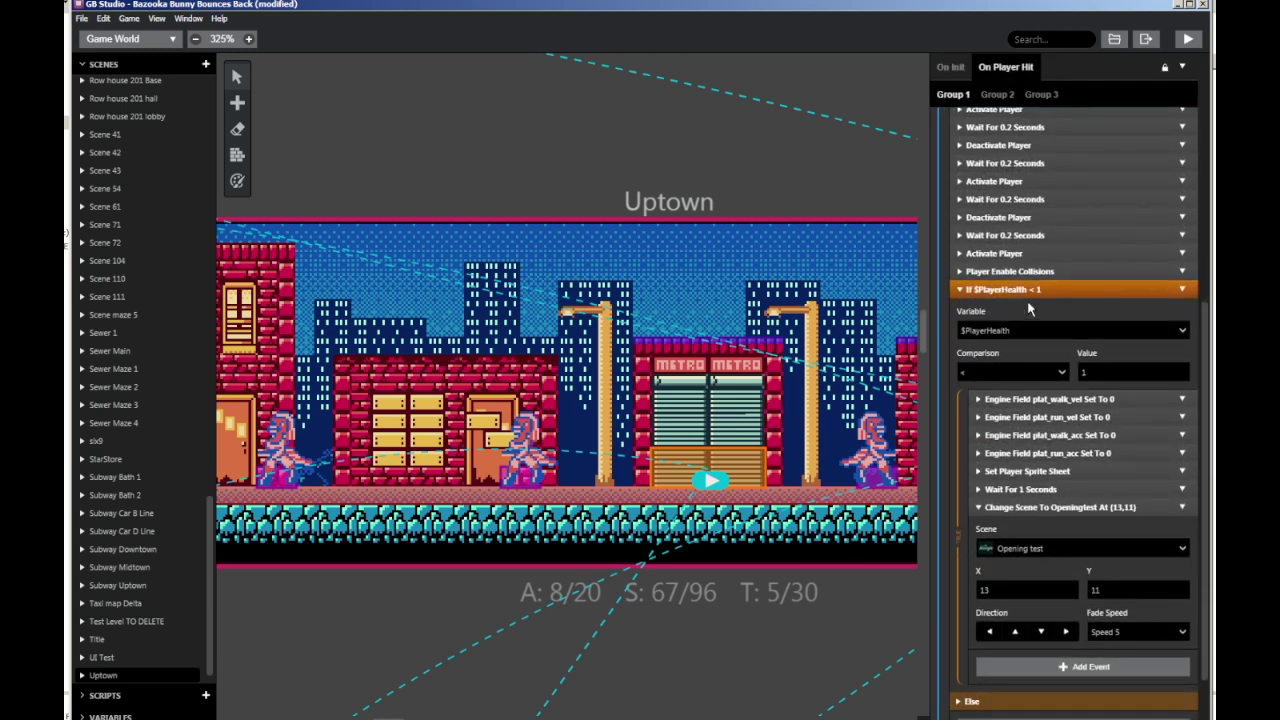
scroll(1031, 302, "down", 1)
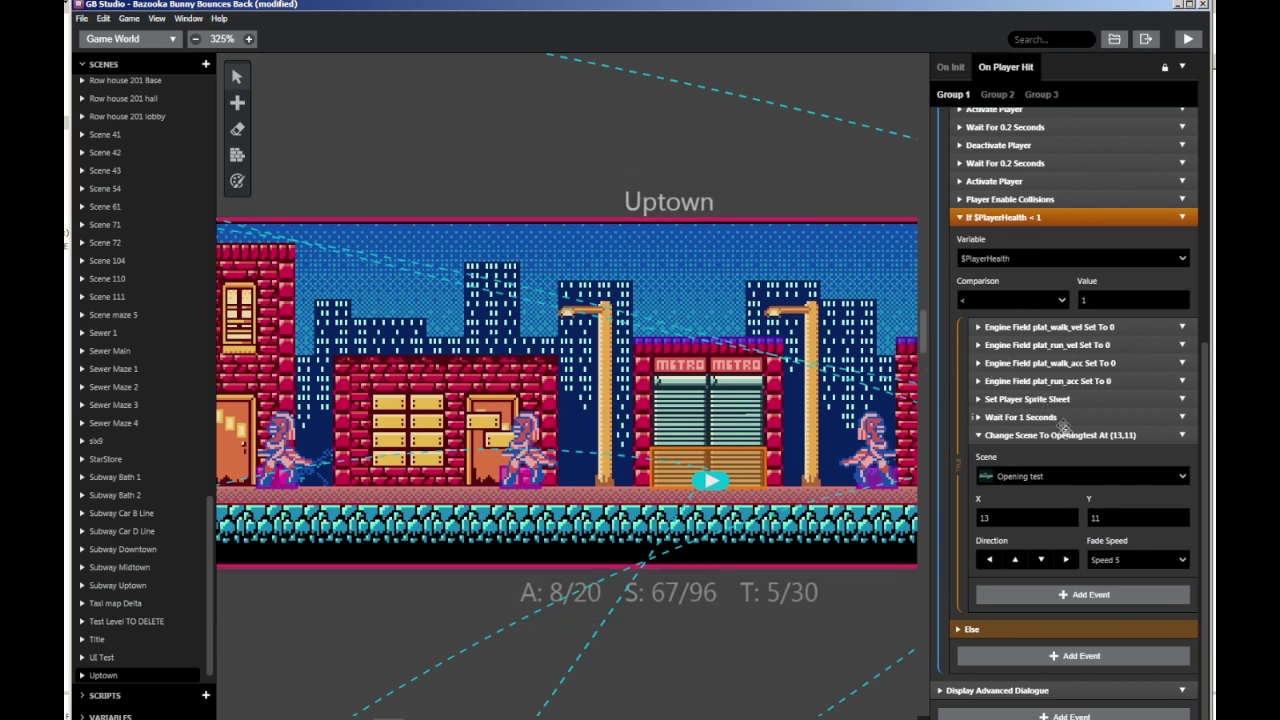
scroll(1070, 442, "up", 5)
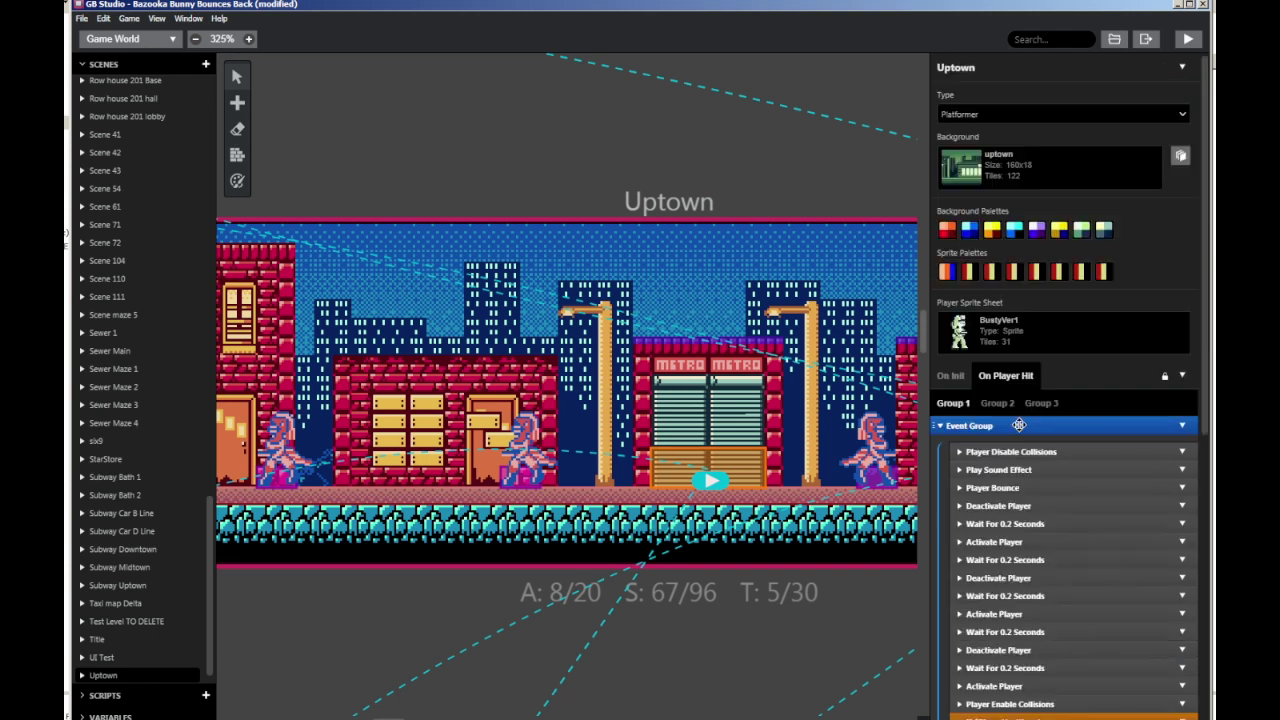
left_click(997, 403)
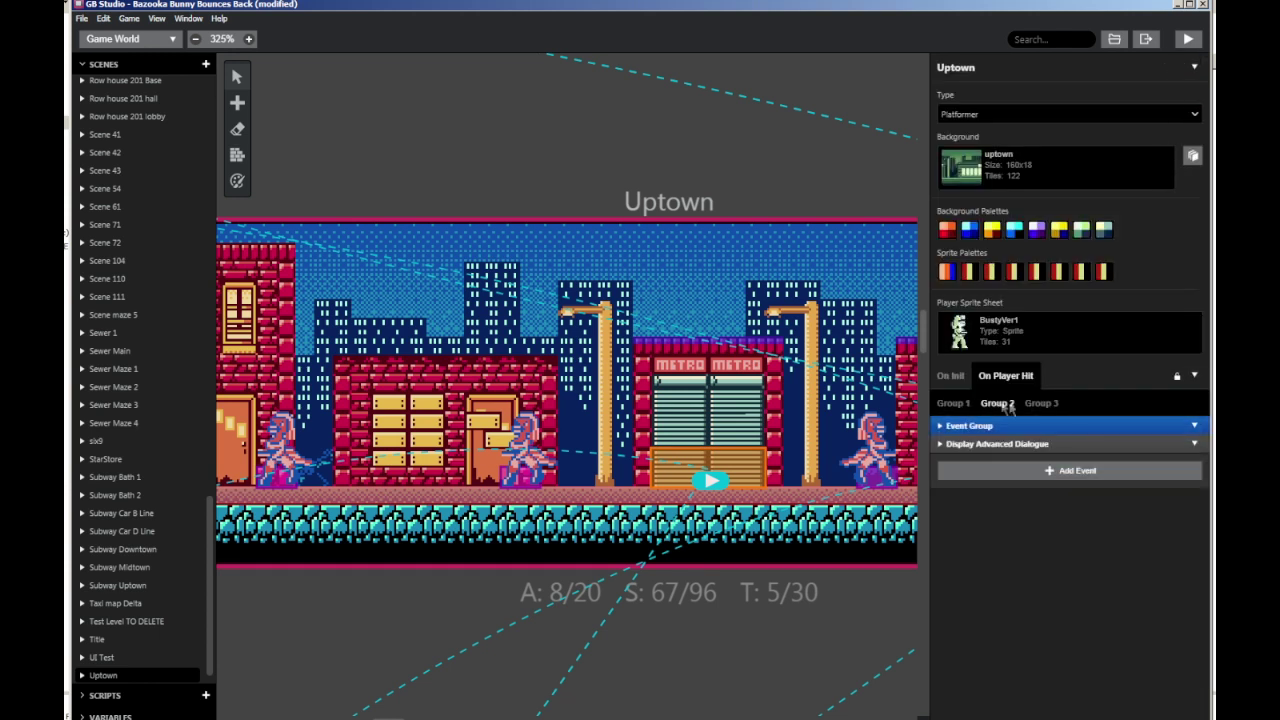
left_click(1040, 403)
left_click(967, 403)
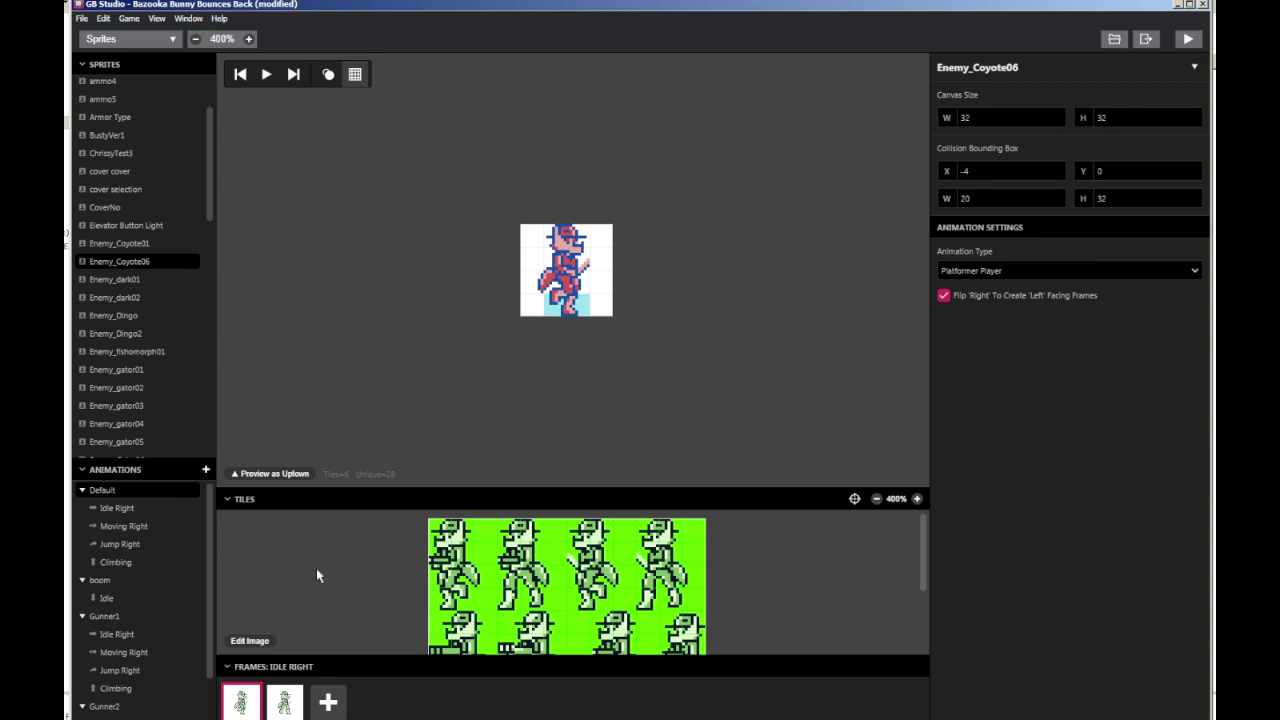
View Enemy_Coyote06's Idle Right and Moving Right animations, then return to Game World
left_click(146, 508)
left_click(151, 527)
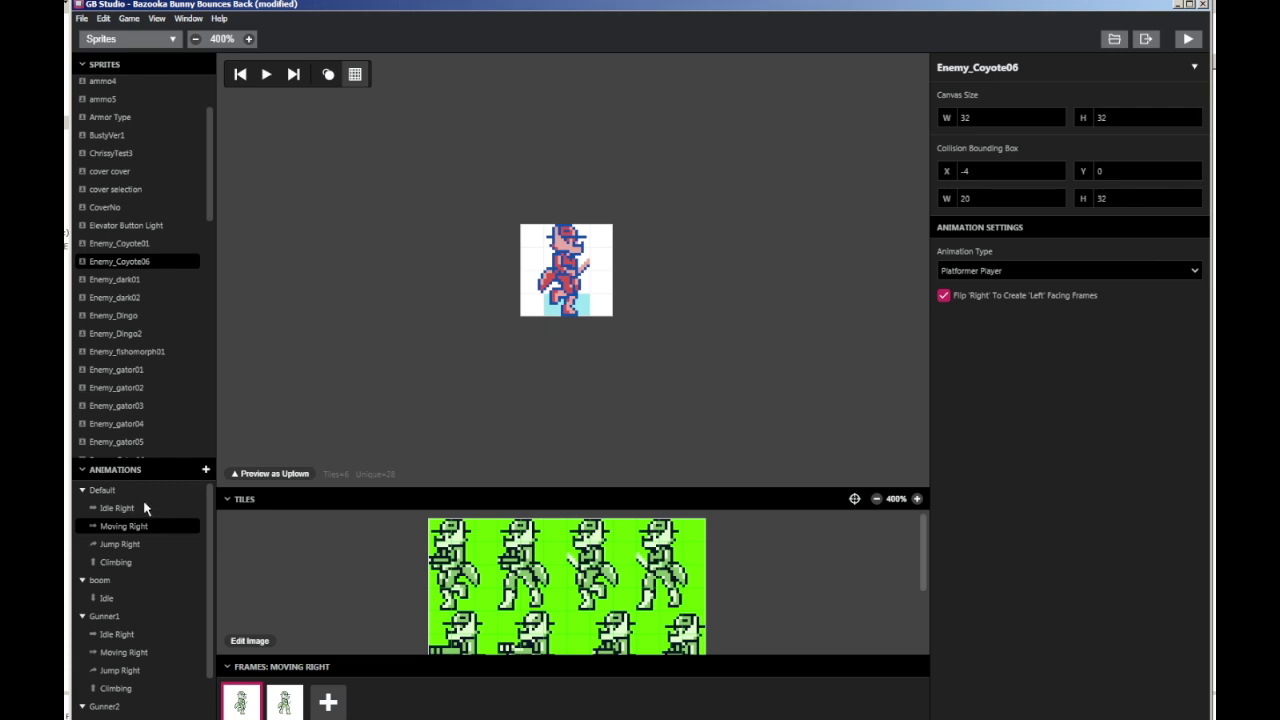
key("ctrl+1")
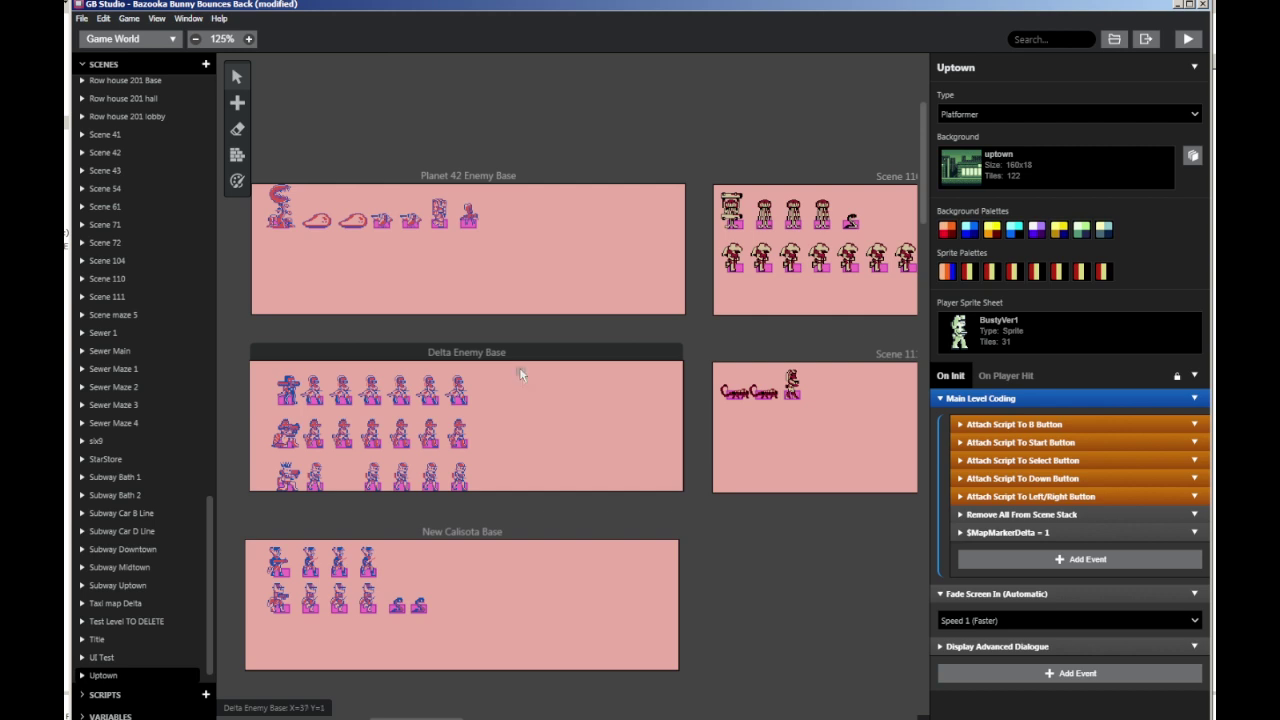
Select the Delta Enemy Base scene to show its Platformer settings and 60×18 BLANK background
left_click(518, 403)
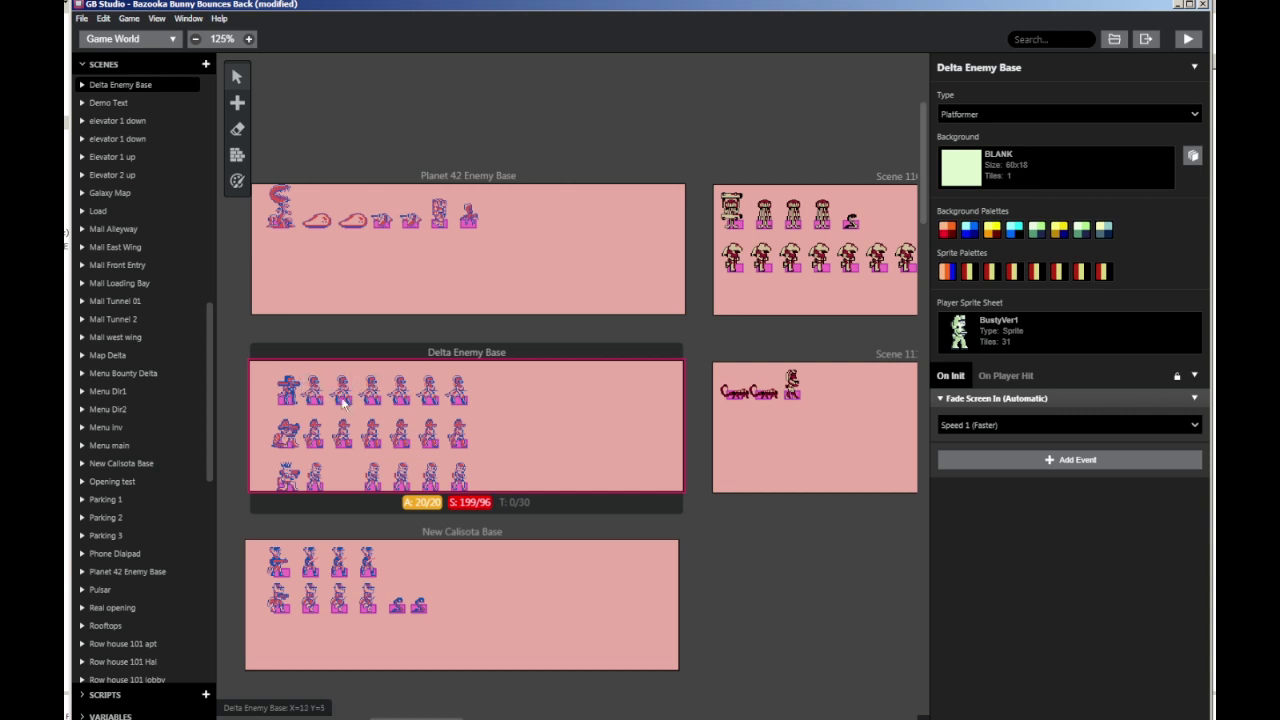
Select the KnifeBlack enemy in Planet 42 Enemy Base to view its Enemy_Plant01 sprite and scripts
left_click(318, 221)
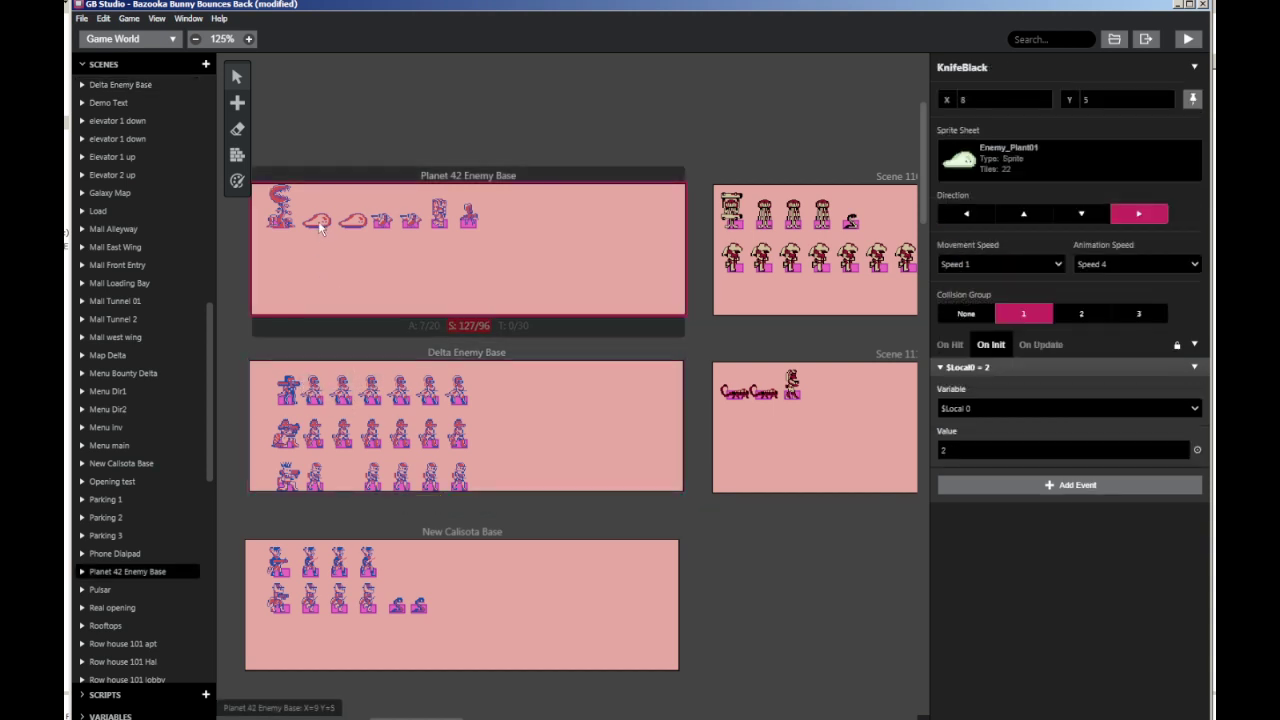
key("ctrl+z")
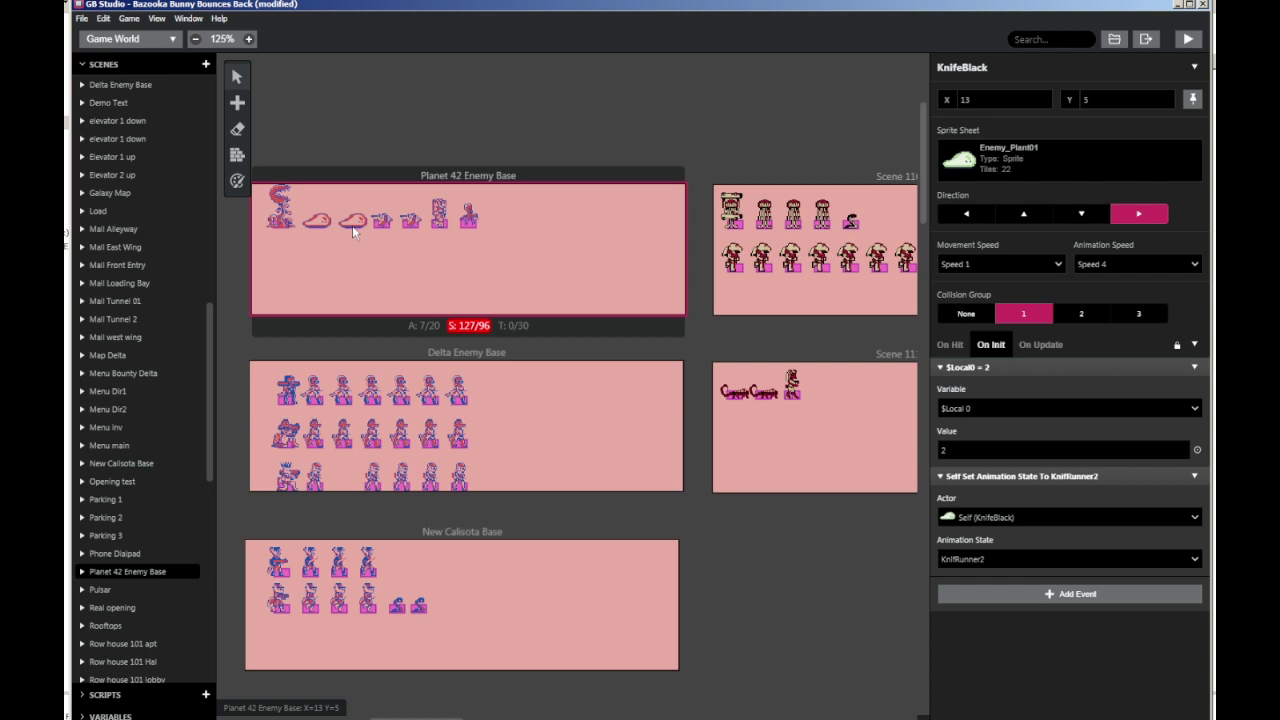